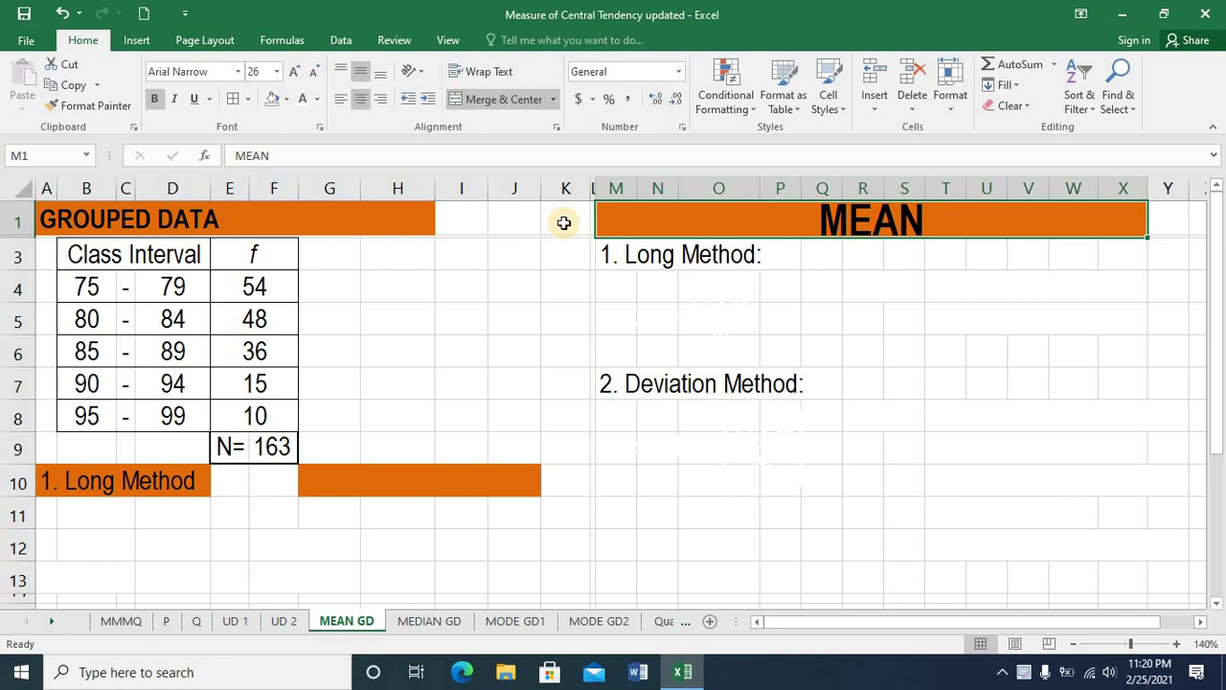
# Reveal the long-method formula x̄ = Σfx/N and its legend defining f as frequency, x as class mark.
pyautogui.click(604, 272)
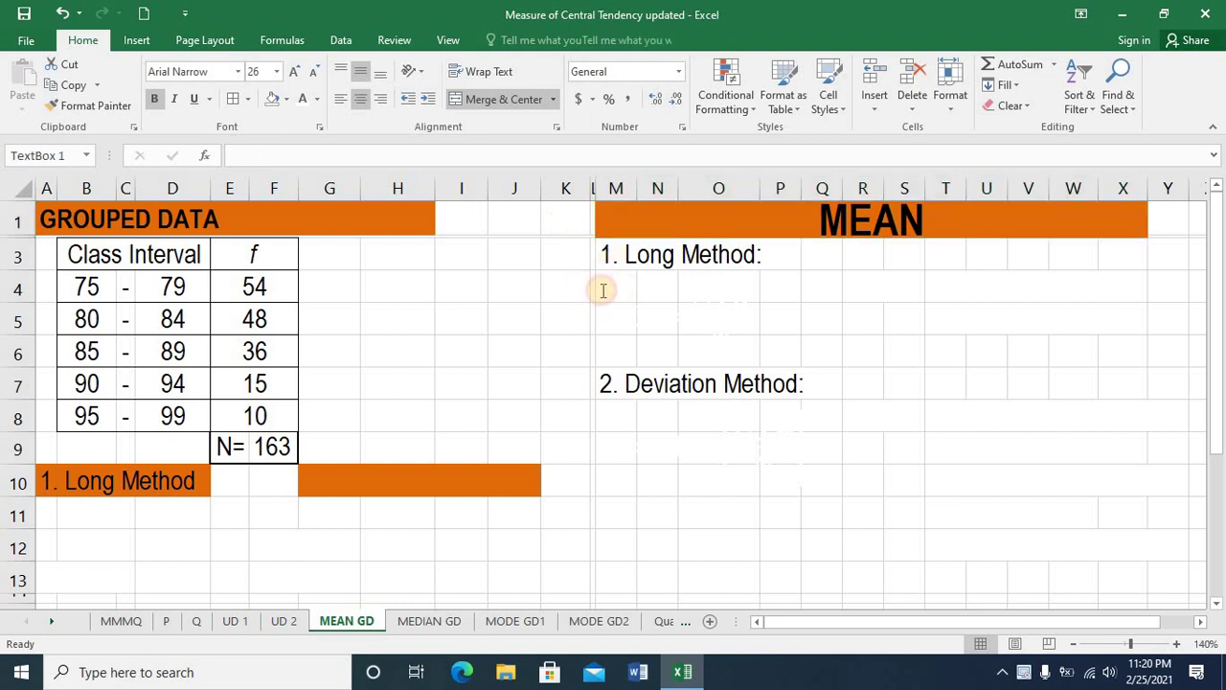
pyautogui.click(575, 387)
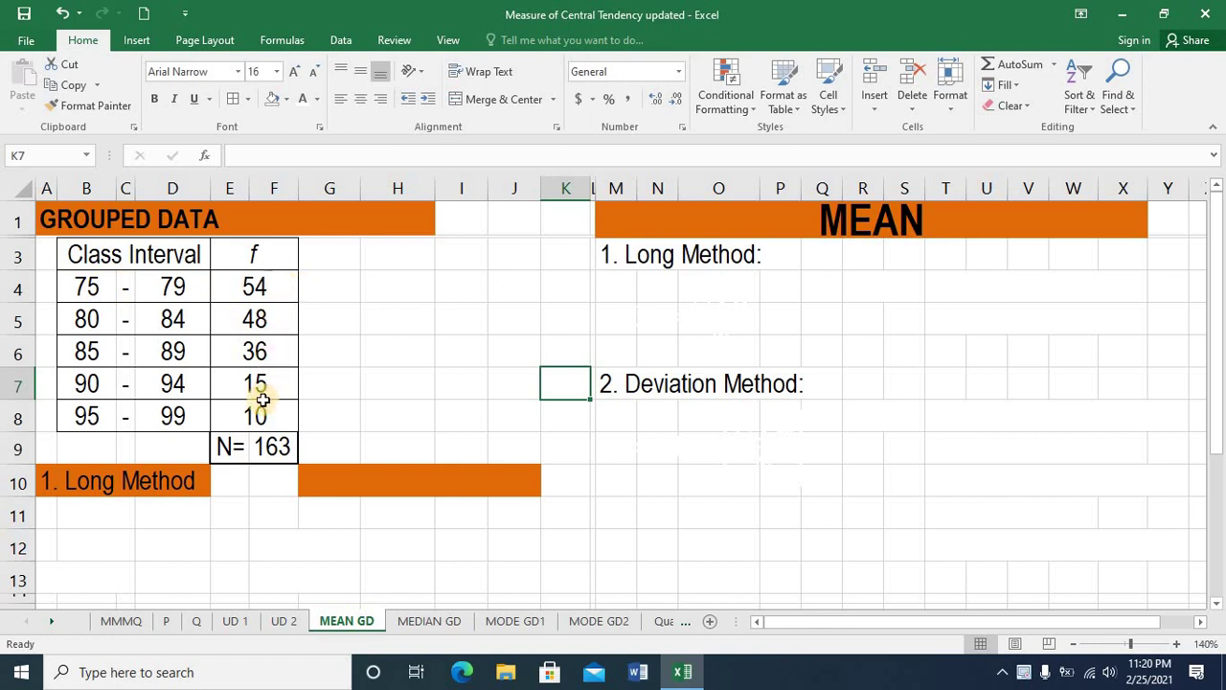
pyautogui.click(278, 448)
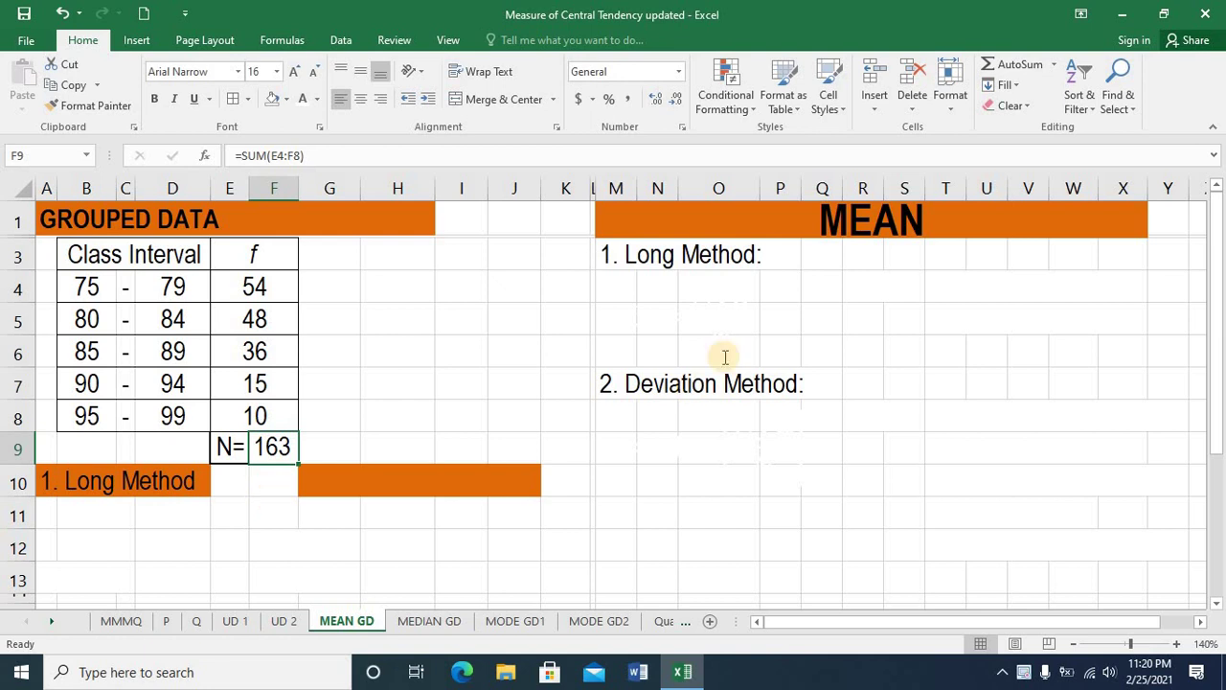
pyautogui.click(584, 330)
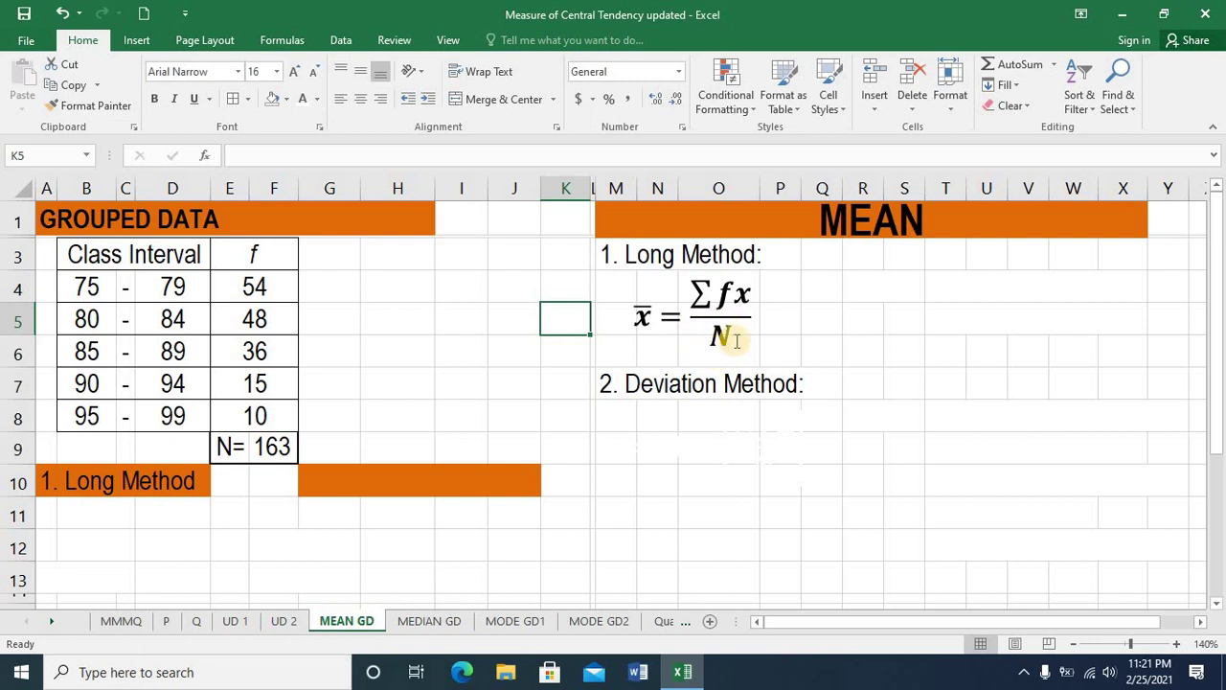
pyautogui.click(824, 287)
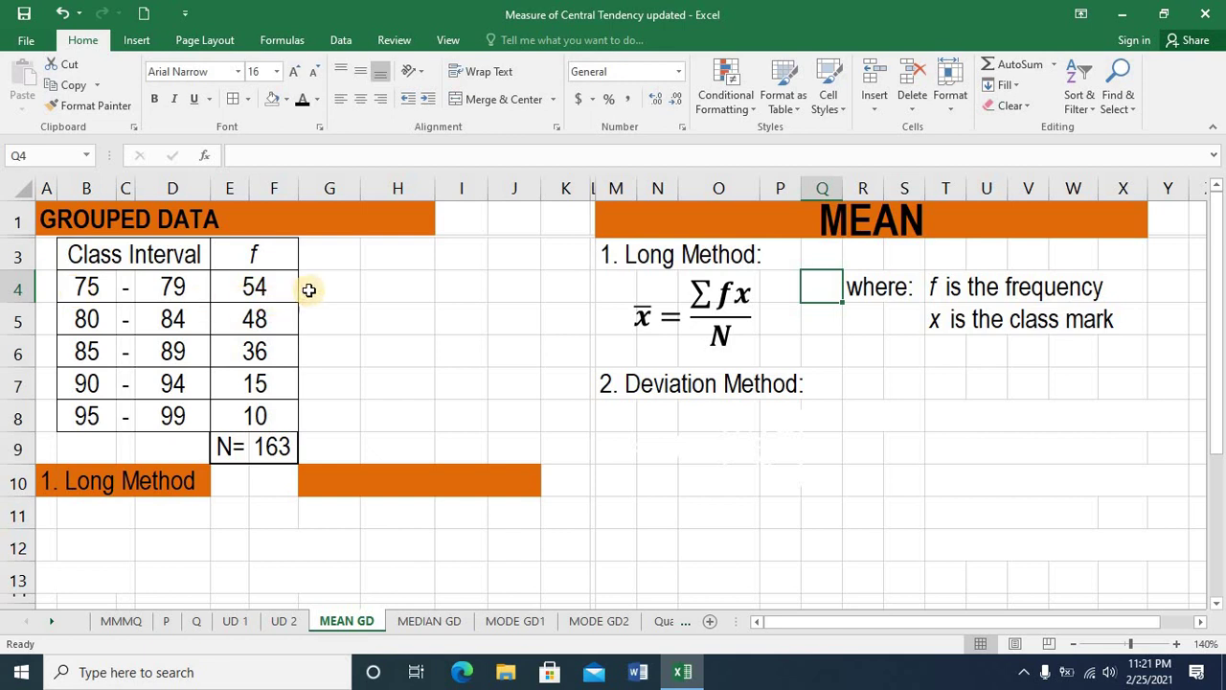
pyautogui.click(330, 259)
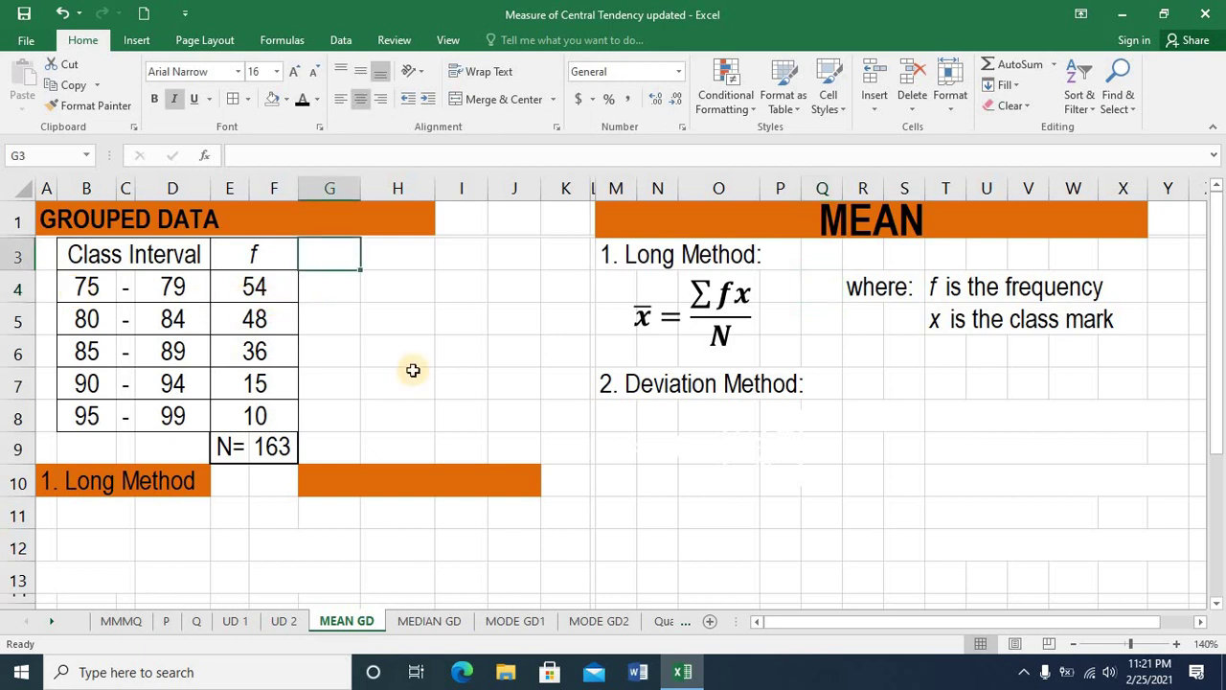
# Head column G with x and fill G4:G8 with =AVERAGE(B4:D4) class marks.
pyautogui.write('x')
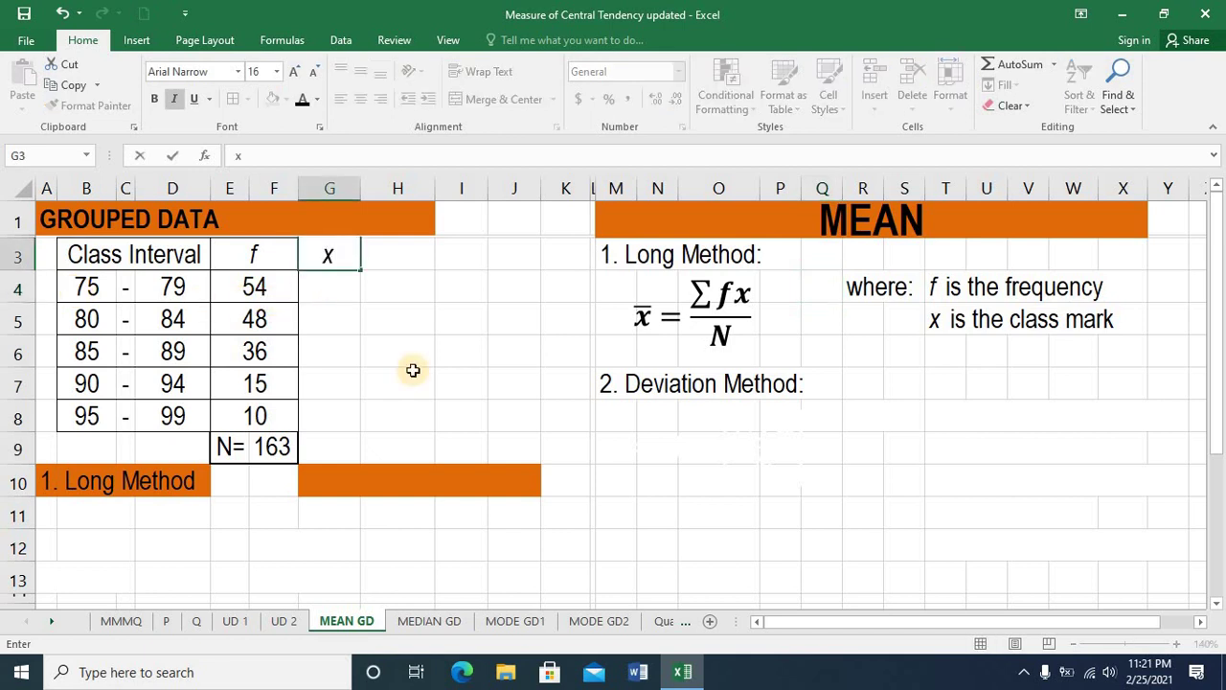
pyautogui.click(326, 285)
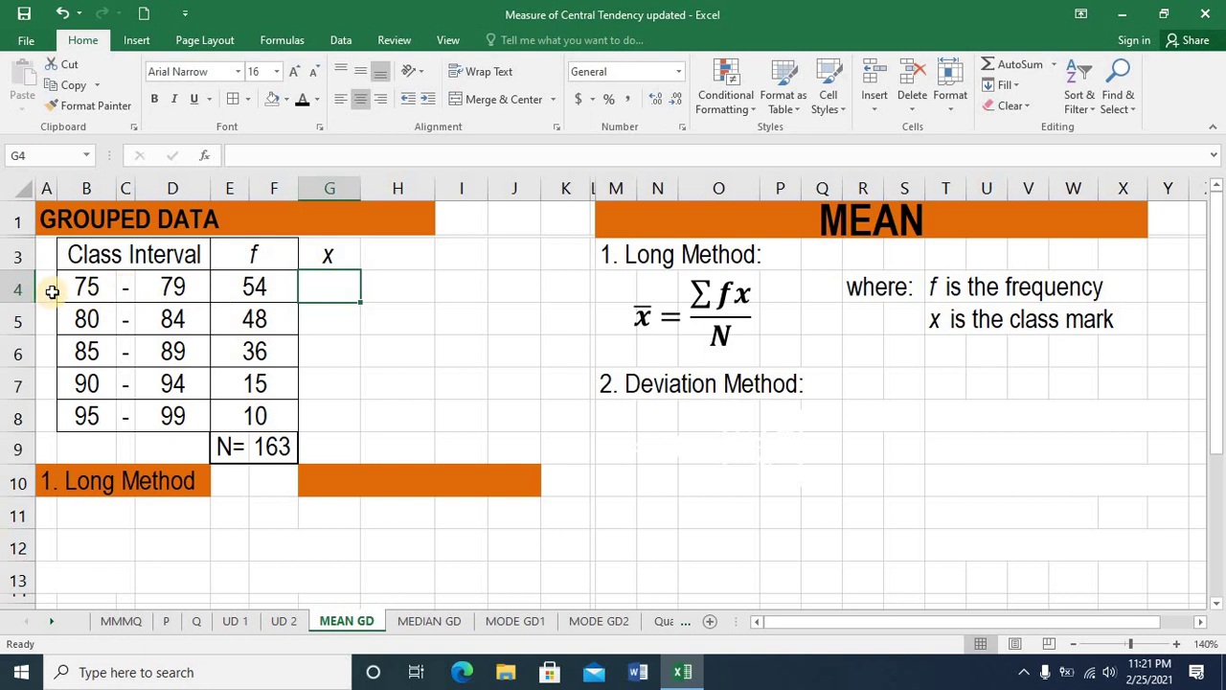
pyautogui.write('=')
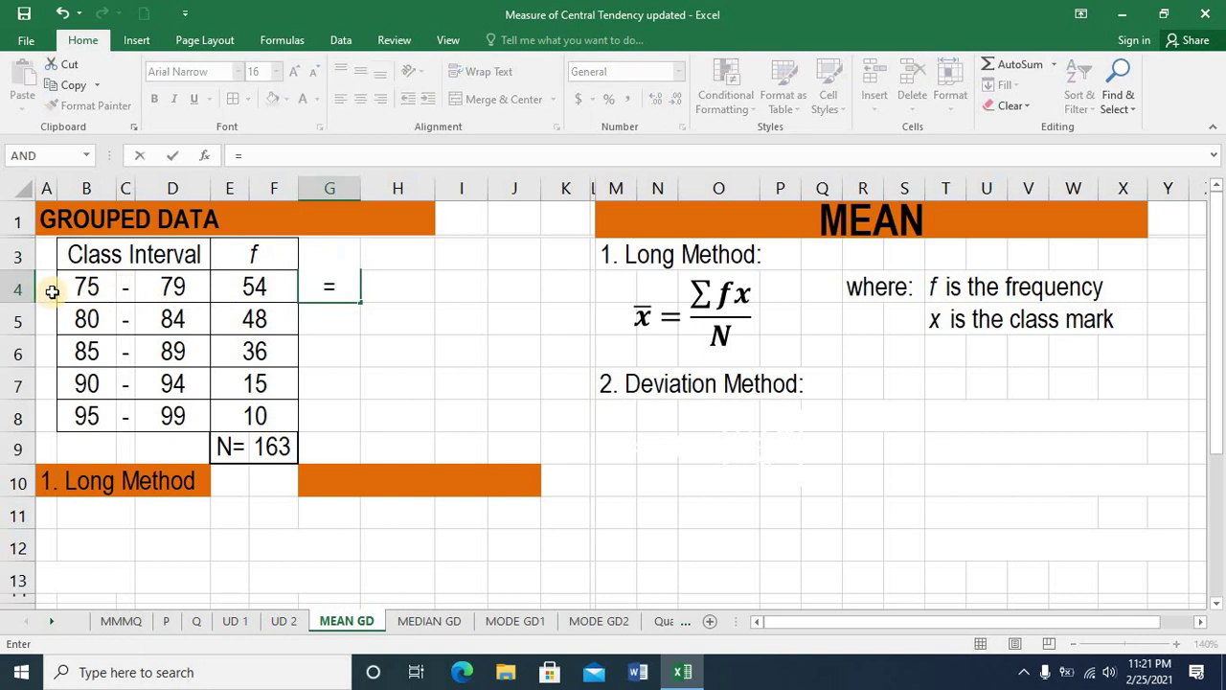
pyautogui.write('average')
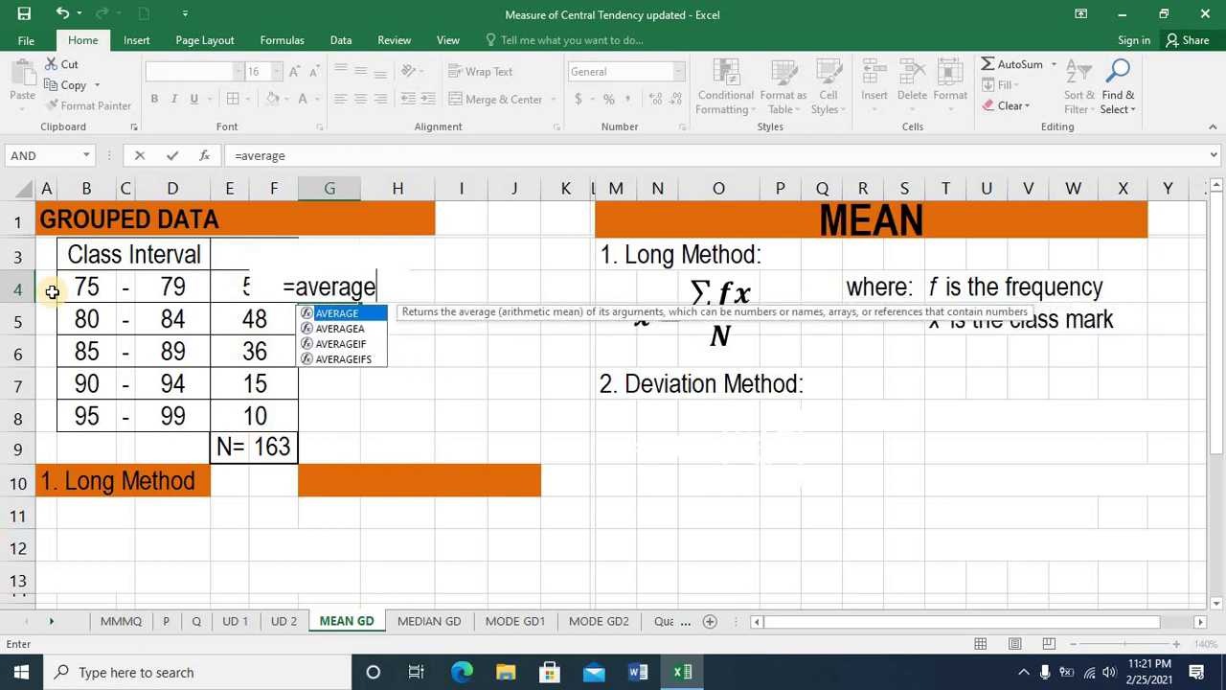
pyautogui.write('(')
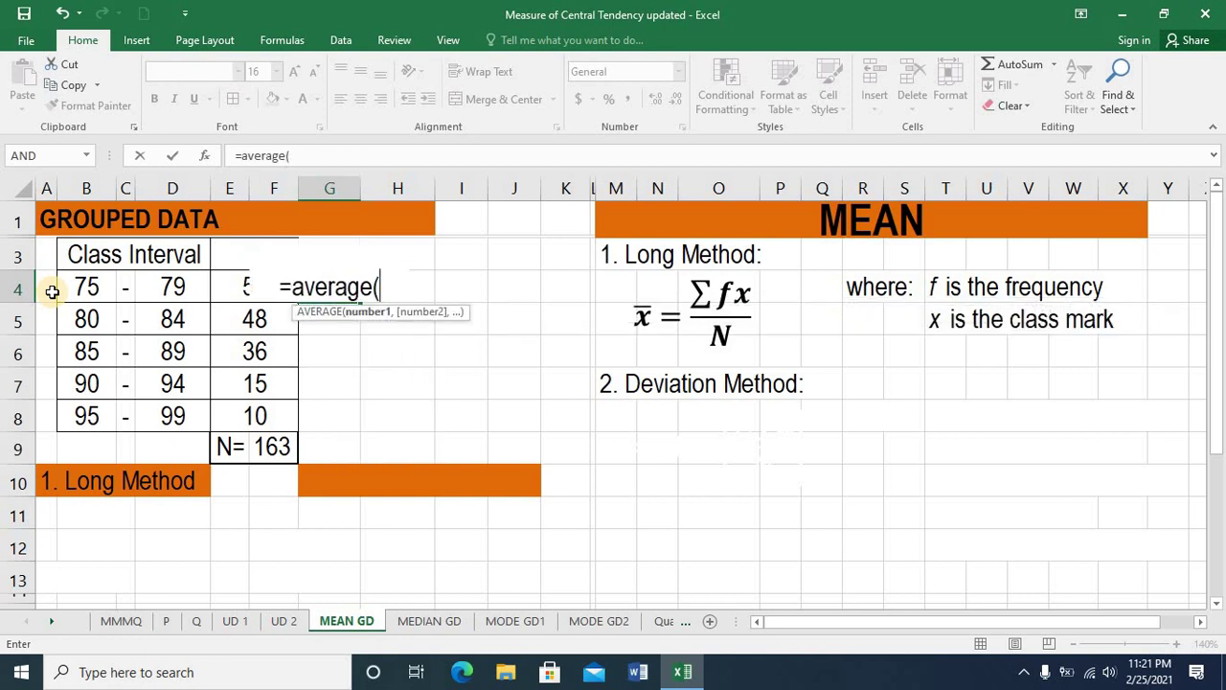
pyautogui.moveTo(85, 286); pyautogui.dragTo(178, 285)
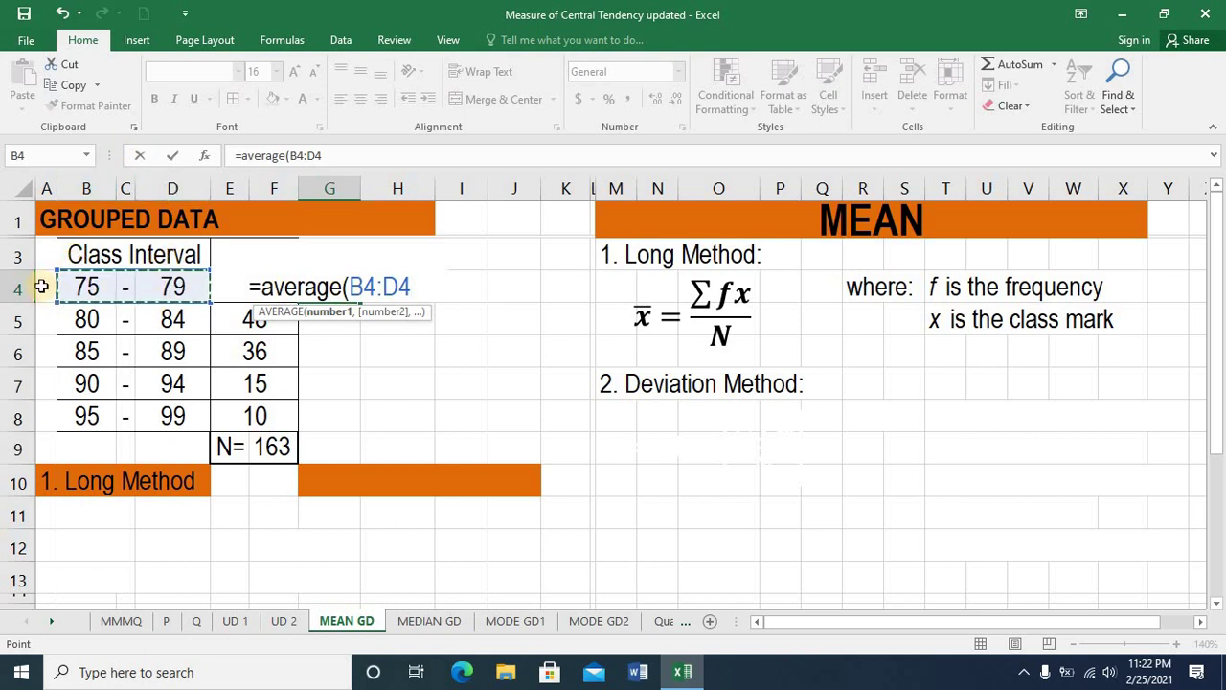
pyautogui.press('Return')
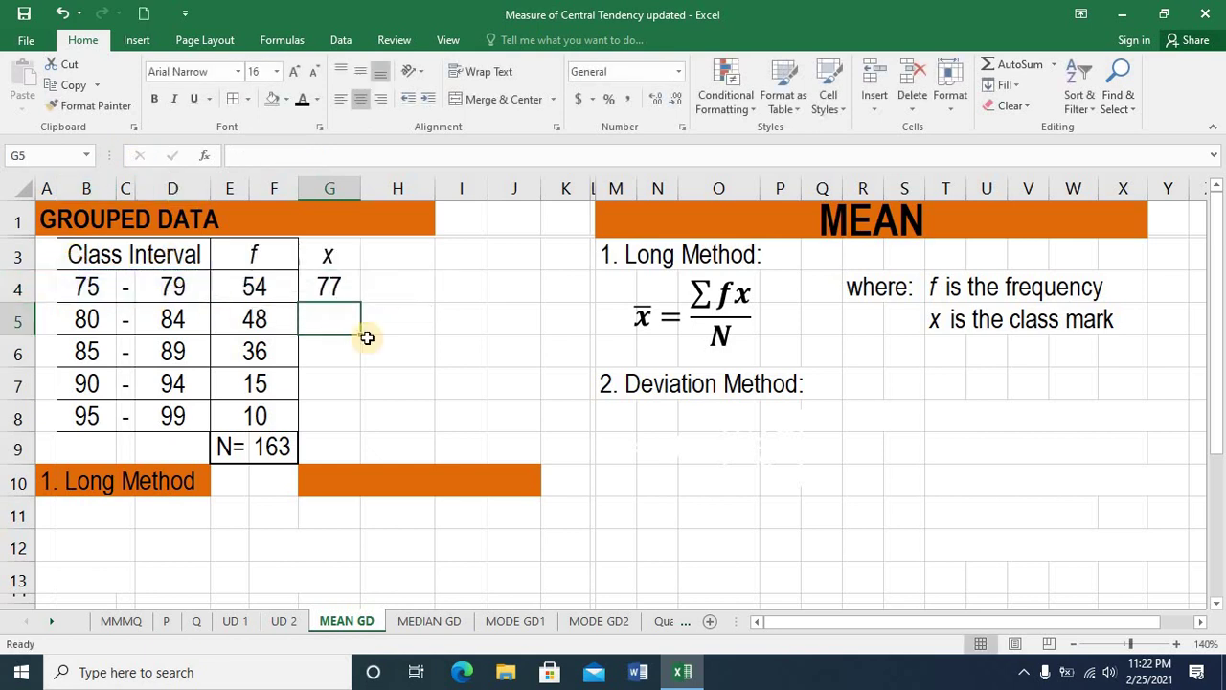
pyautogui.click(341, 290)
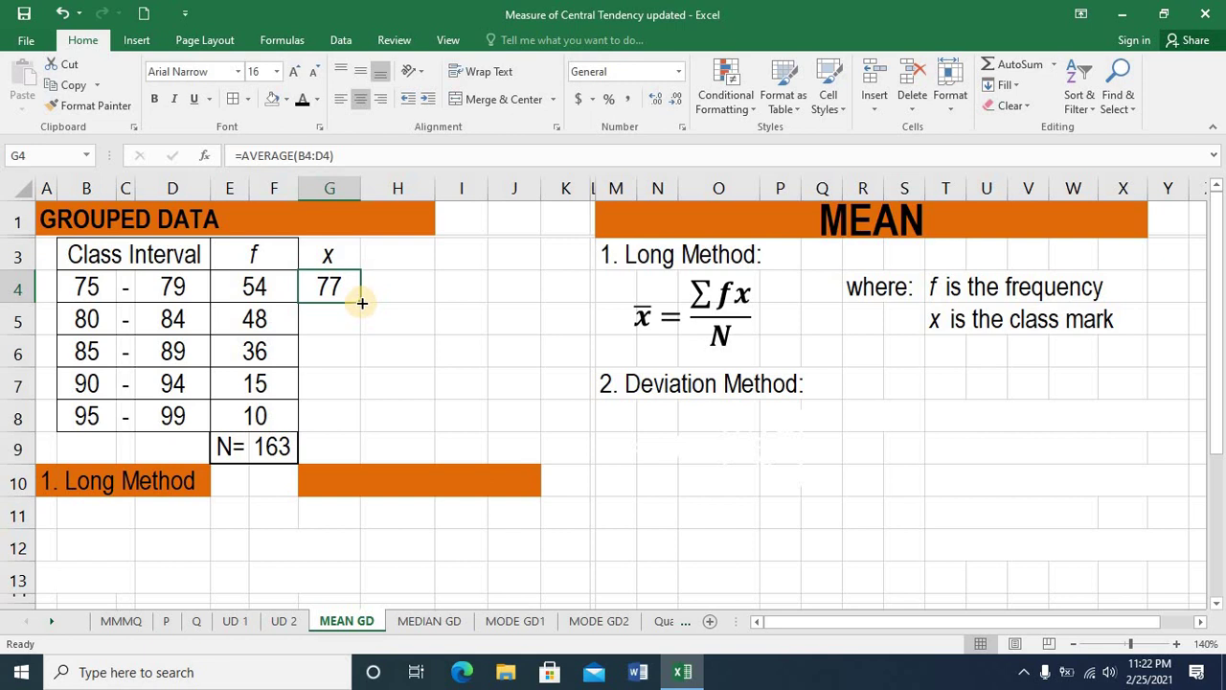
pyautogui.moveTo(361, 302); pyautogui.dragTo(351, 425)
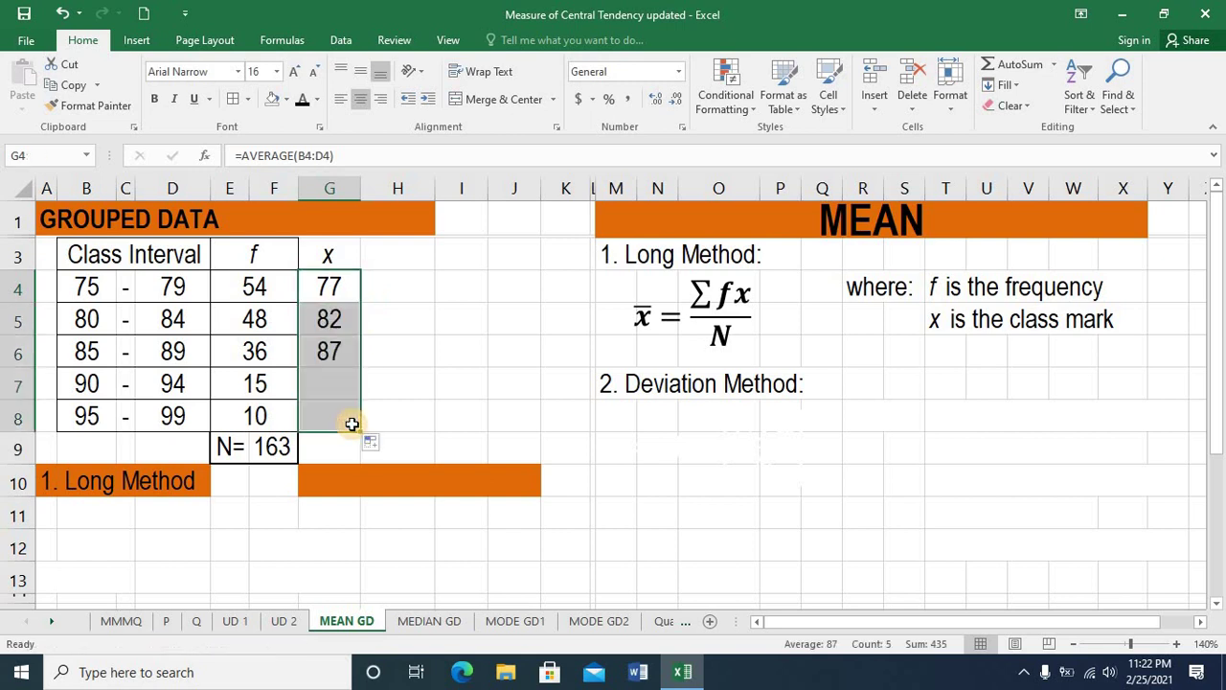
# Border the x column and verify the class marks 77, 82, 87, 92 and 97.
pyautogui.click(17, 415)
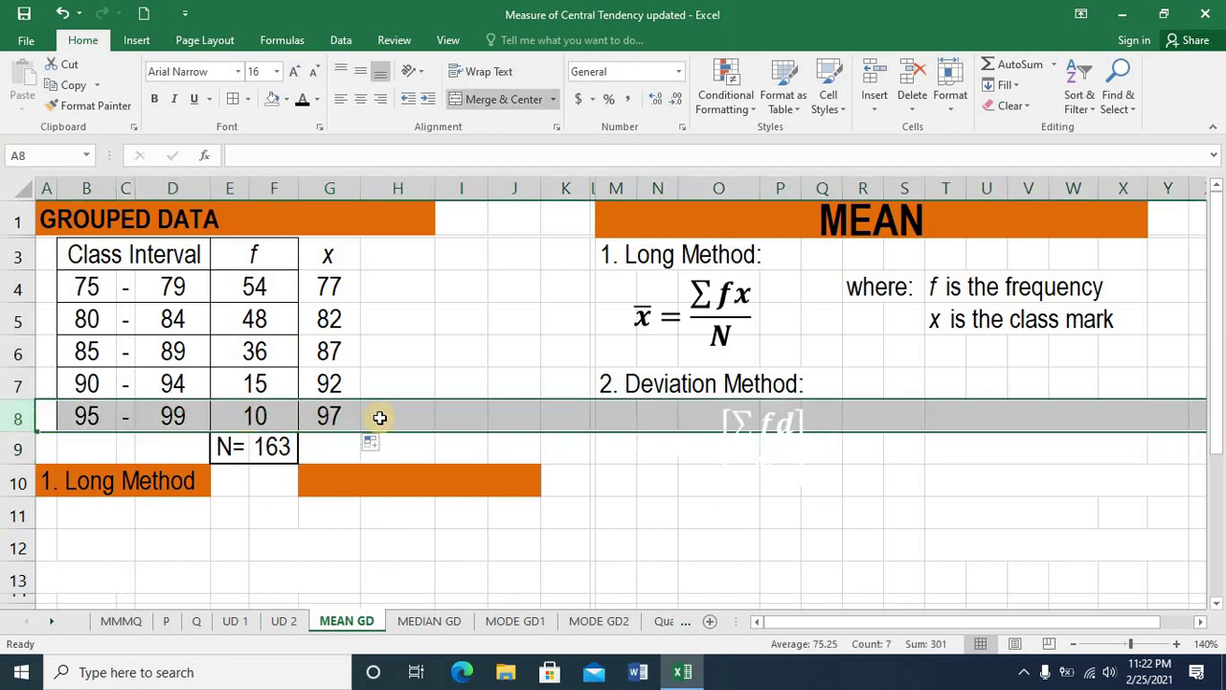
pyautogui.click(324, 436)
pyautogui.click(336, 383)
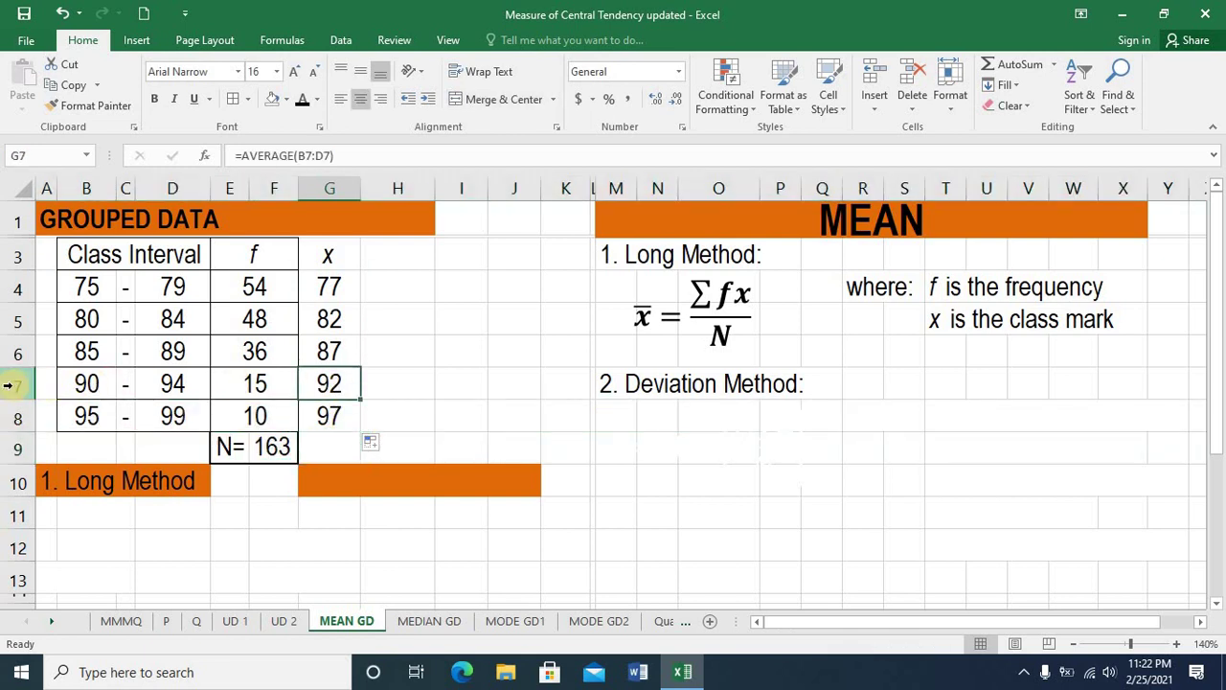
pyautogui.click(333, 352)
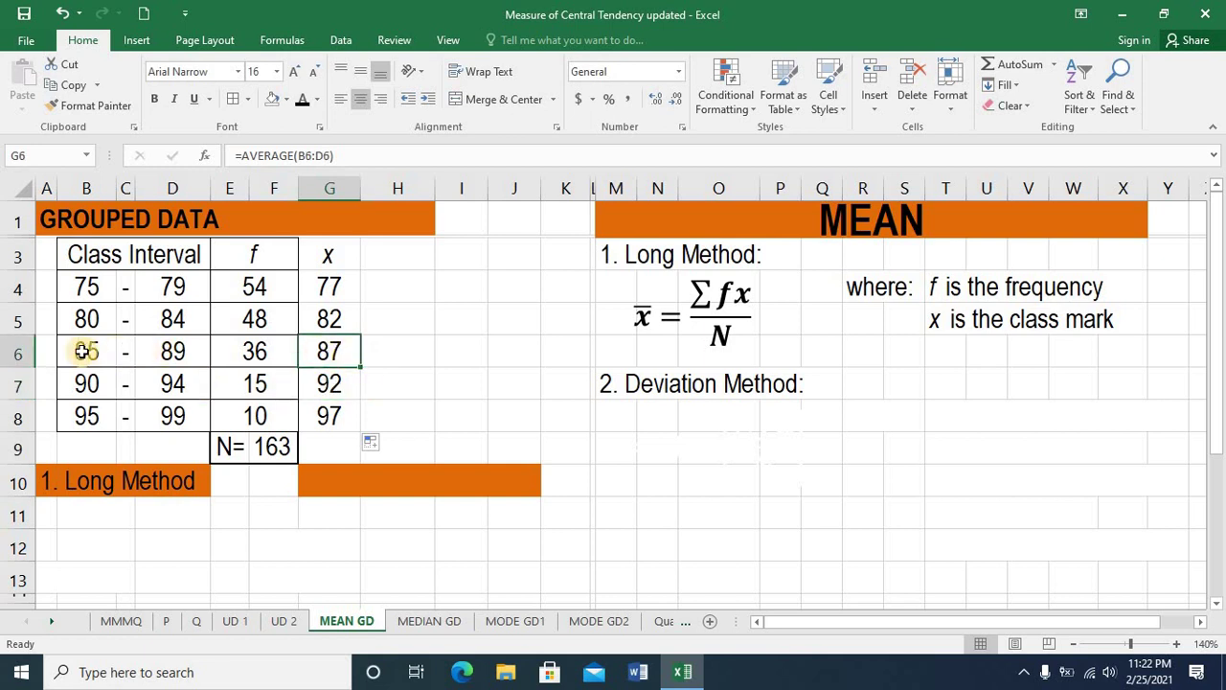
pyautogui.click(329, 318)
pyautogui.click(87, 321)
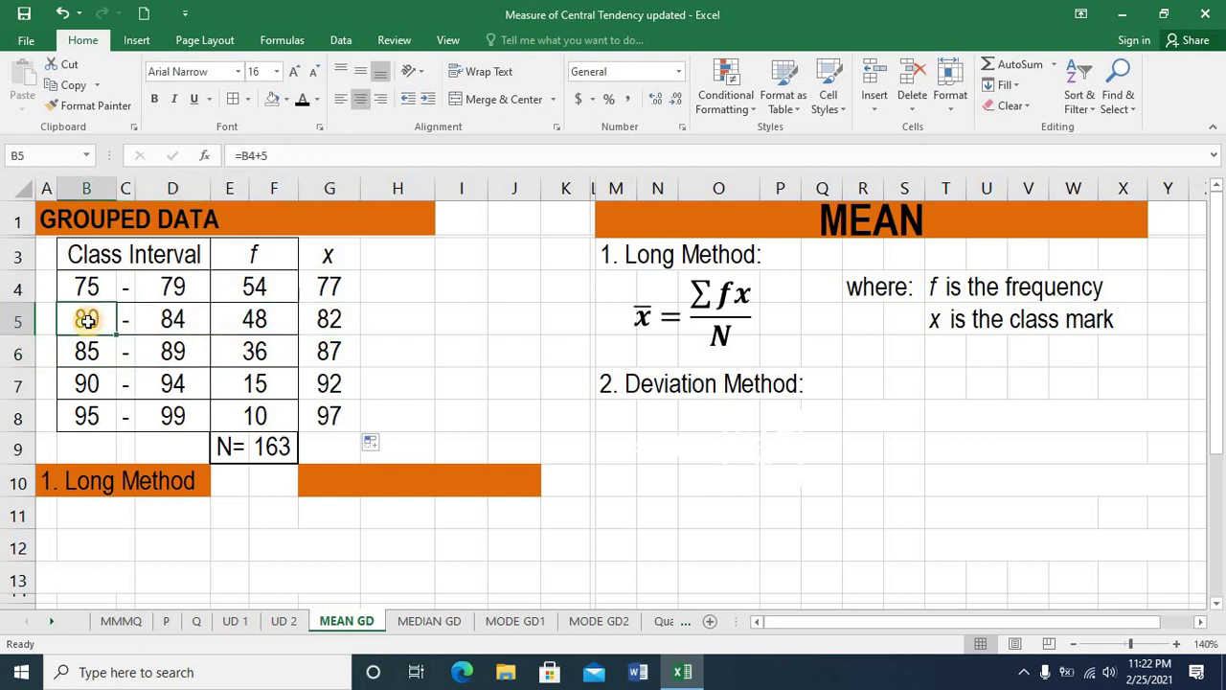
pyautogui.click(170, 318)
pyautogui.click(565, 319)
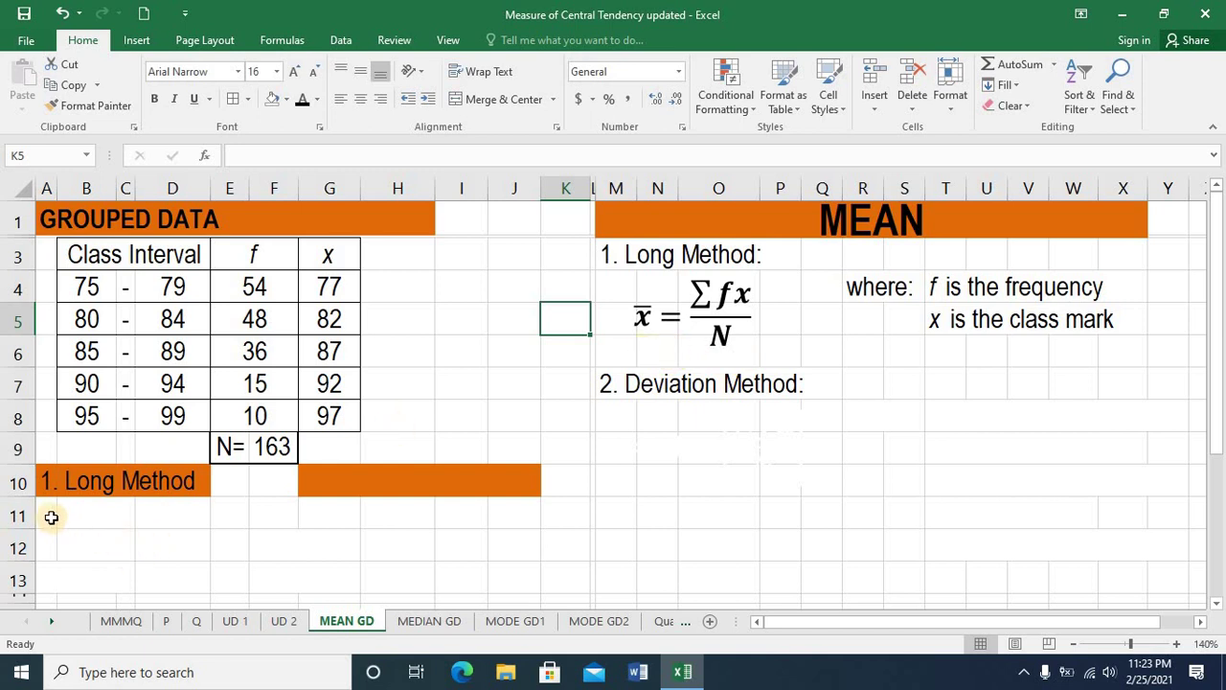
# Add Long Method labels '∑fx =', 'N =', 'Mean =' with bordered answer boxes in D11:D13.
pyautogui.hotkey('ctrl', 'y')
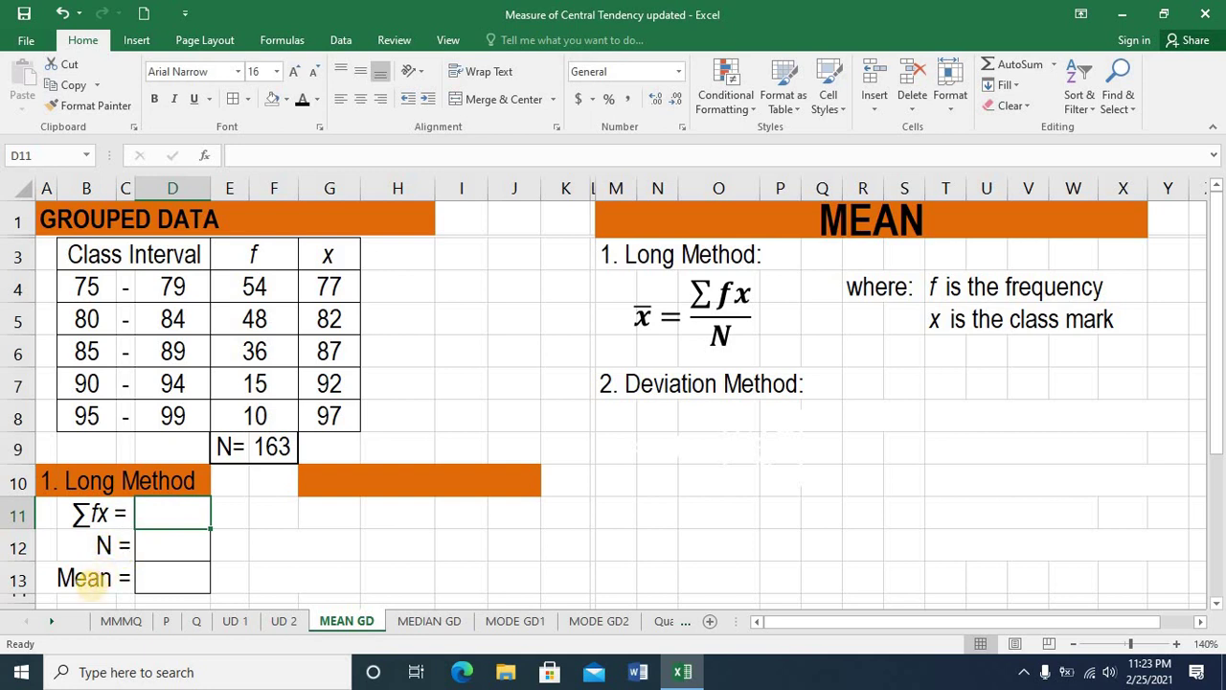
pyautogui.click(83, 582)
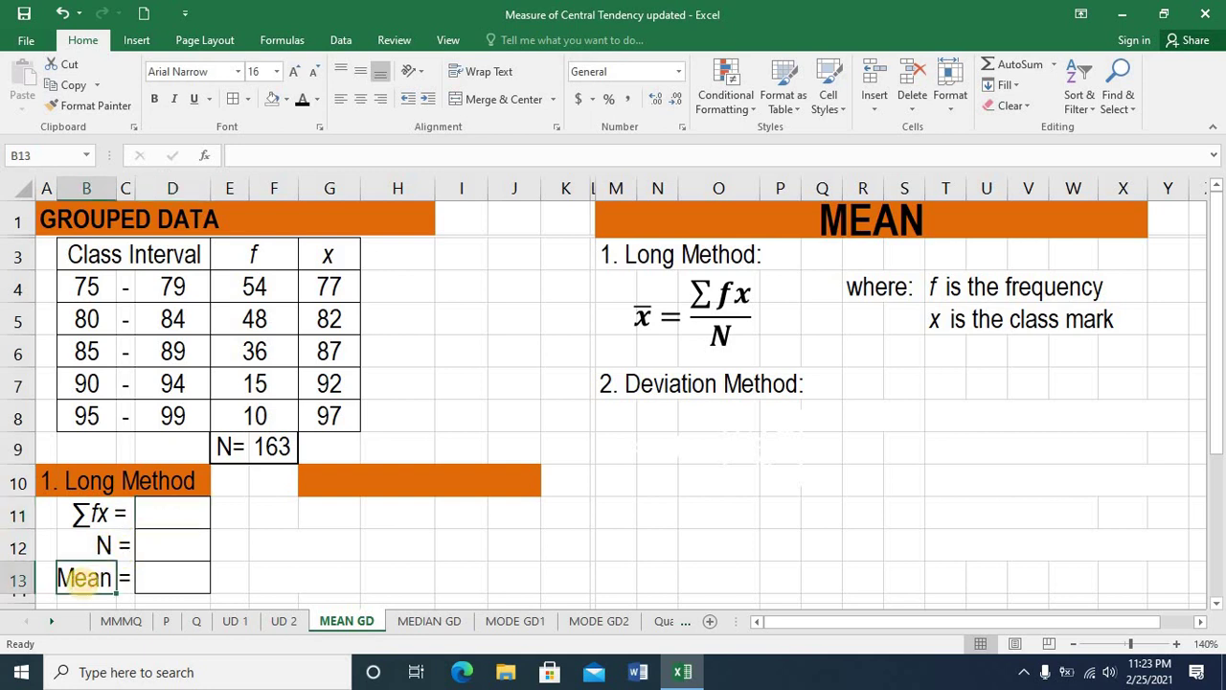
pyautogui.click(170, 515)
pyautogui.click(169, 545)
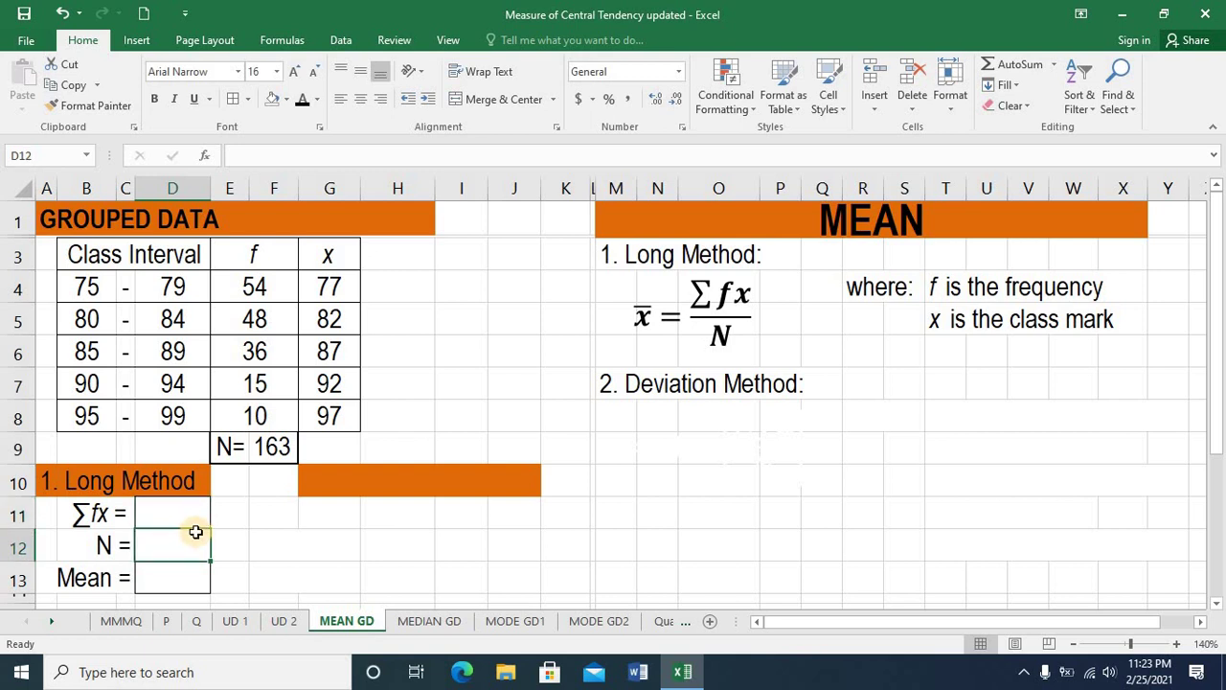
pyautogui.click(159, 517)
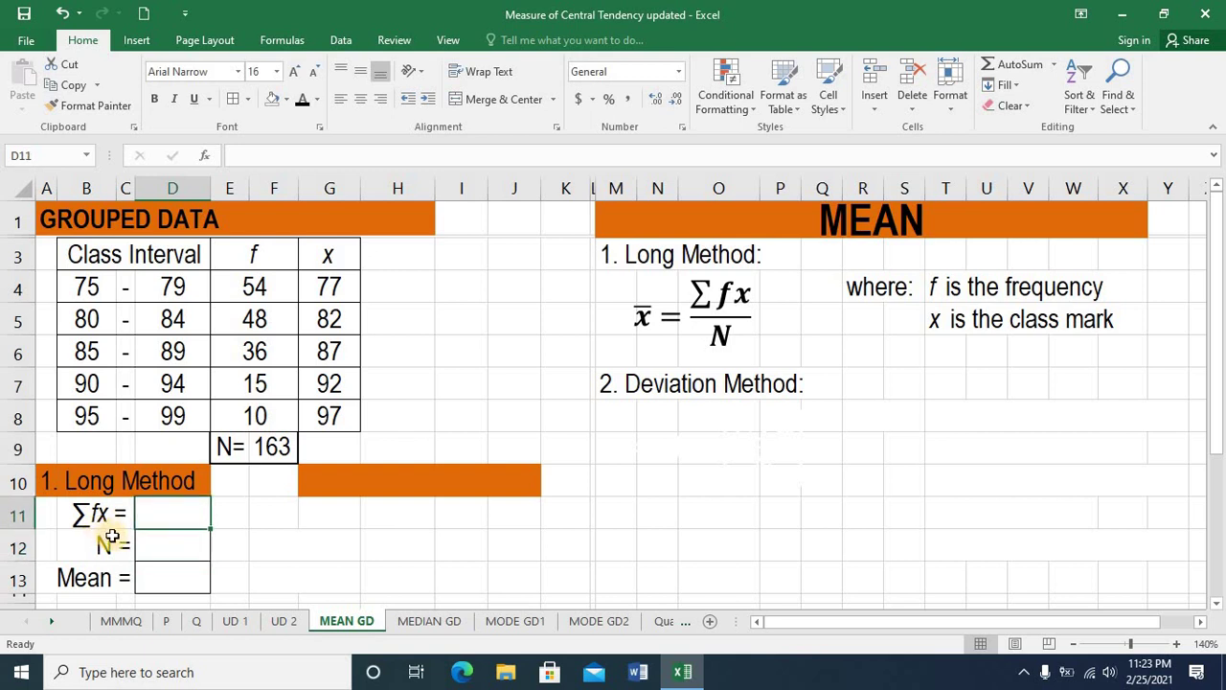
pyautogui.click(401, 261)
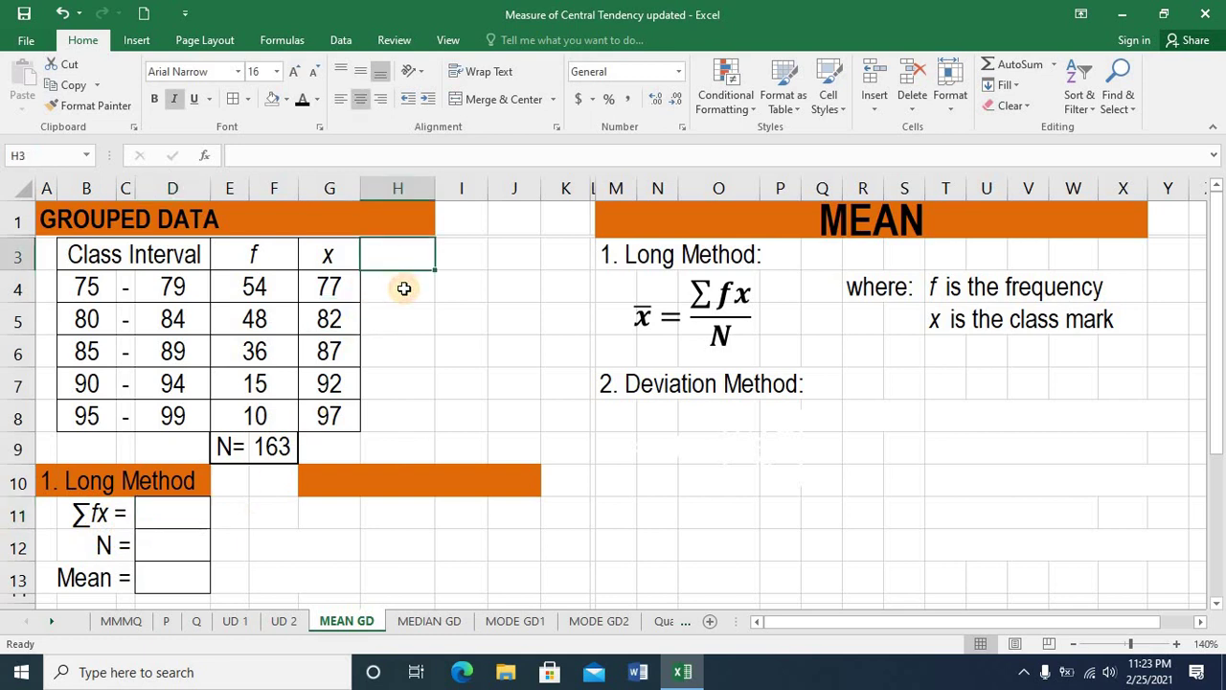
# Head column H with fx and enter =E4*G4 in H4, giving 4158.
pyautogui.write('fx')
pyautogui.press('Return')
pyautogui.press('Return')
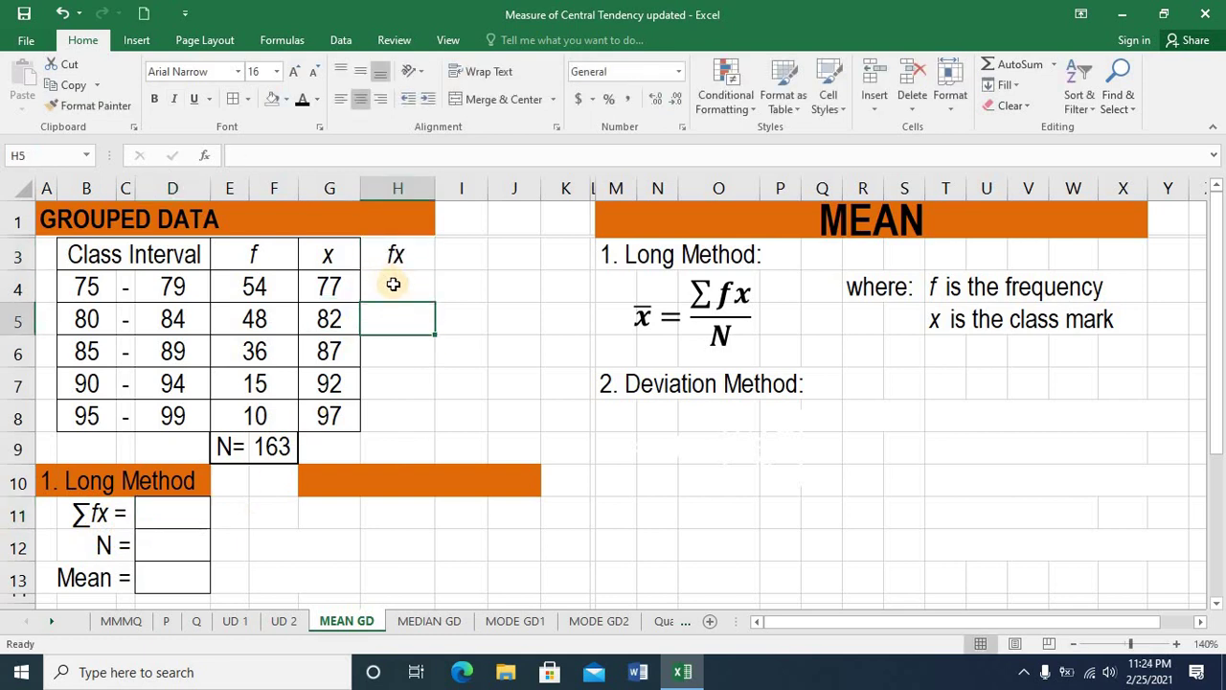
pyautogui.click(254, 263)
pyautogui.click(335, 264)
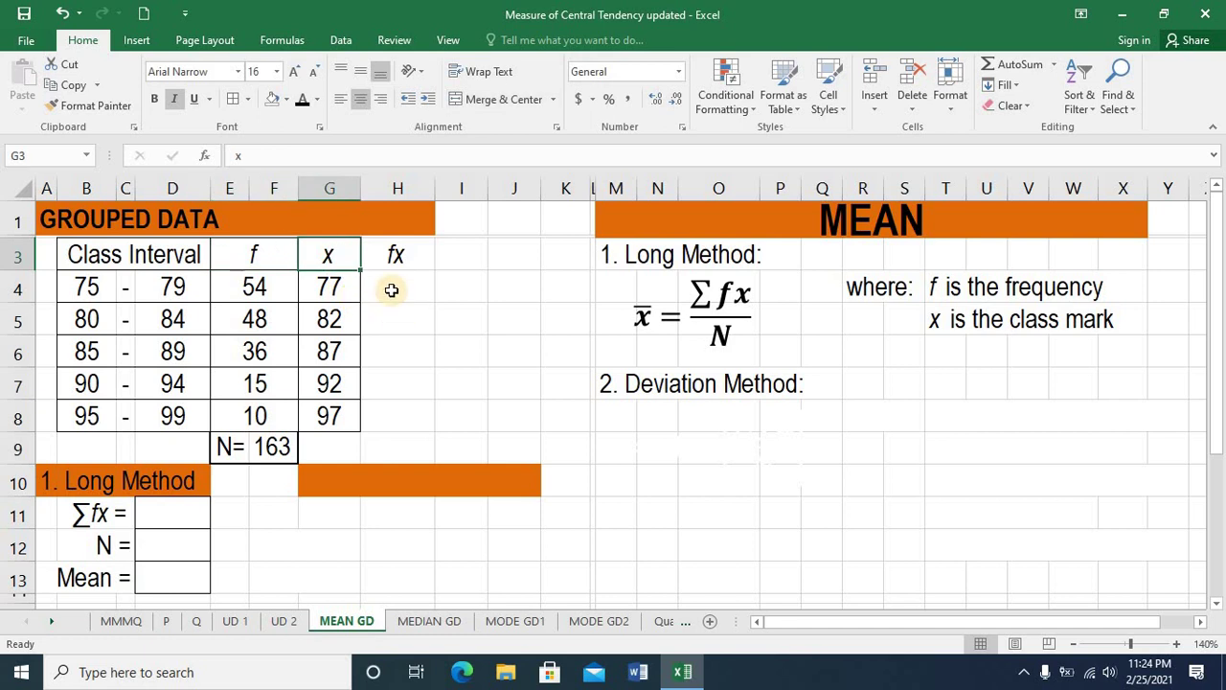
pyautogui.click(395, 293)
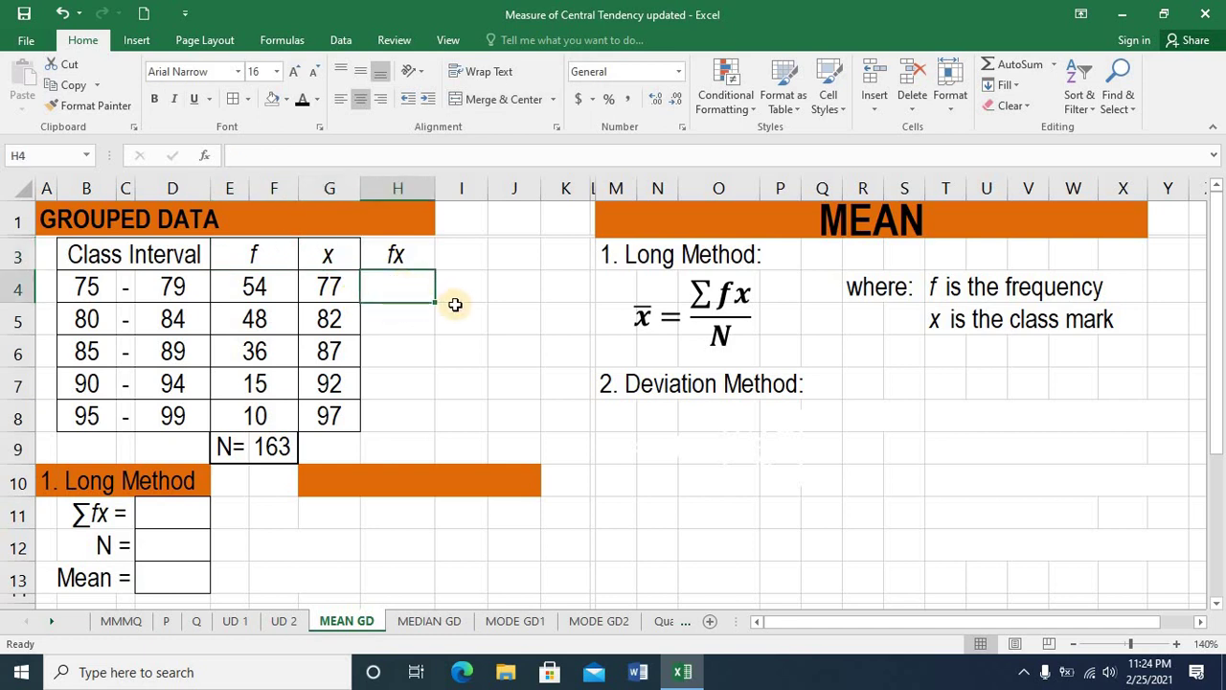
pyautogui.write('=')
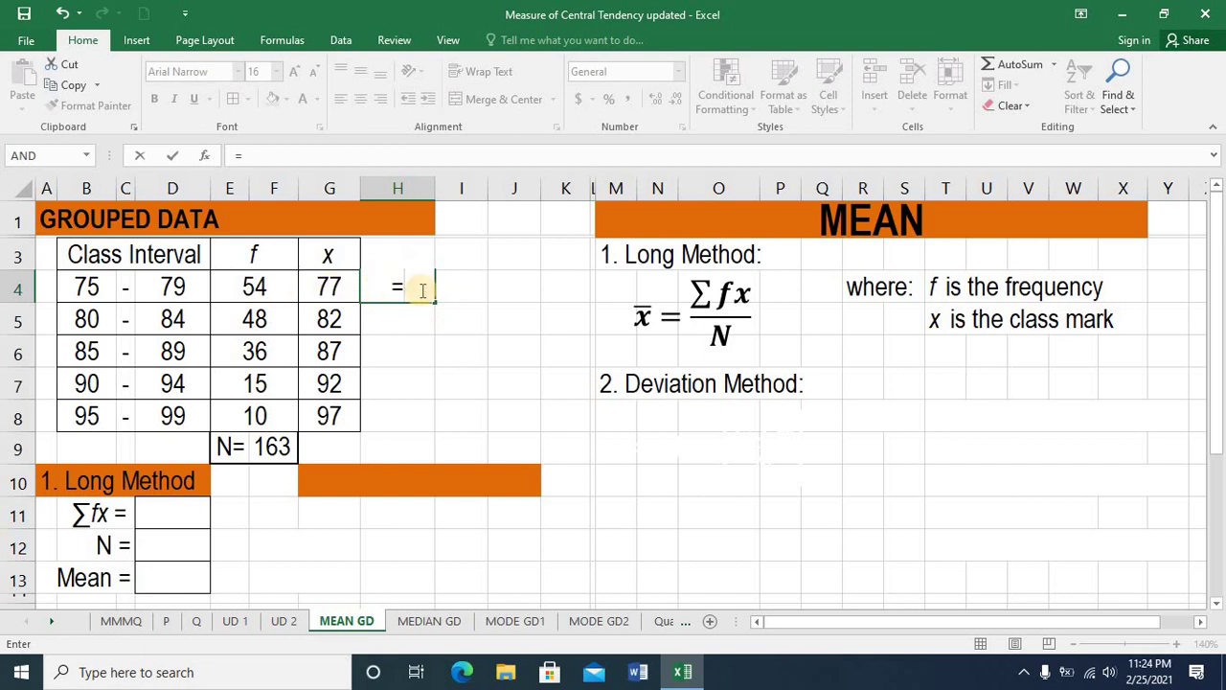
pyautogui.click(255, 287)
pyautogui.write('*')
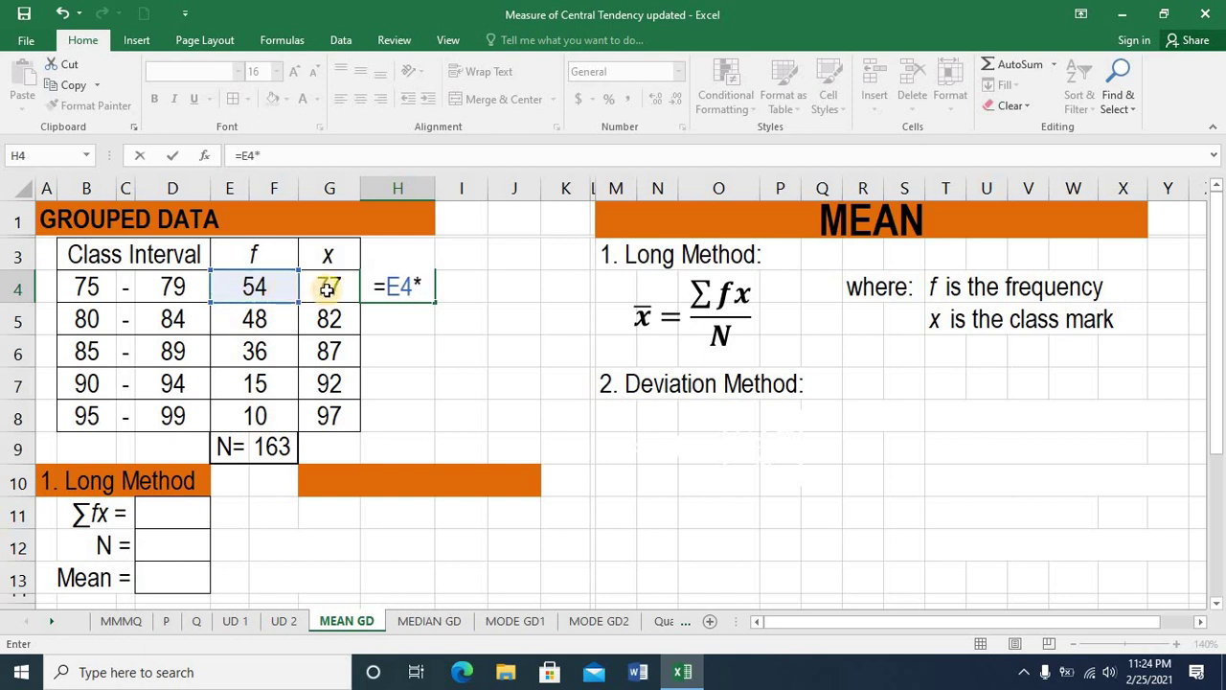
pyautogui.click(328, 287)
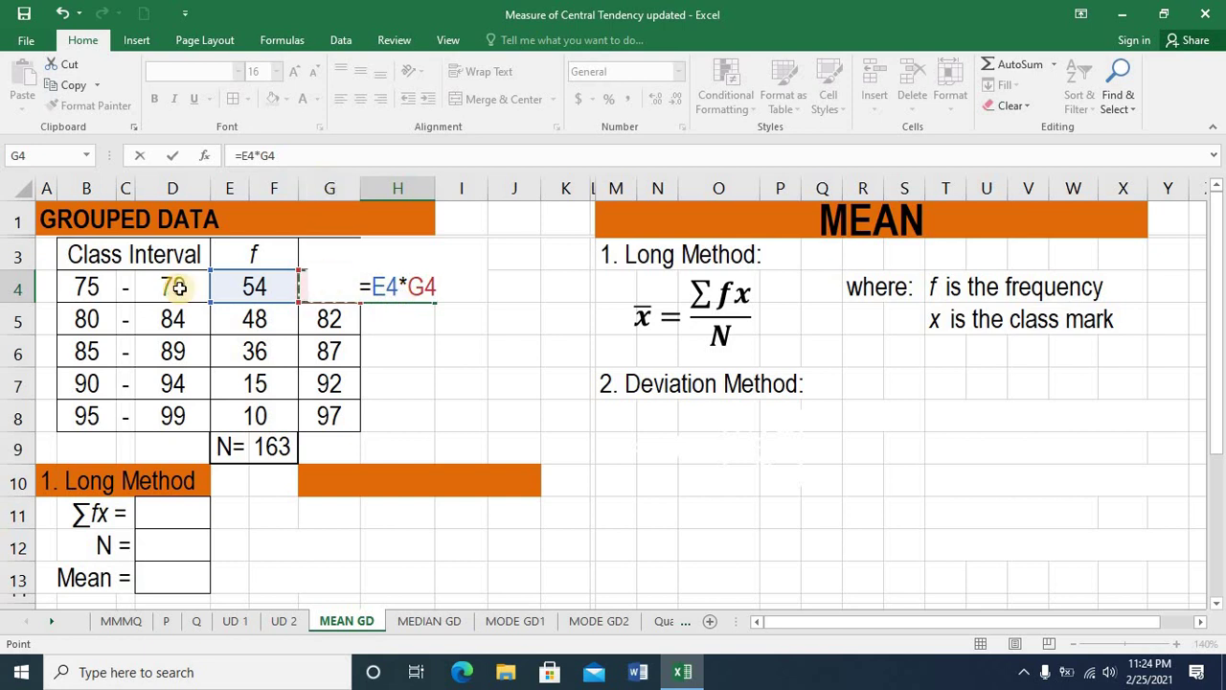
pyautogui.press('Return')
pyautogui.press('Return')
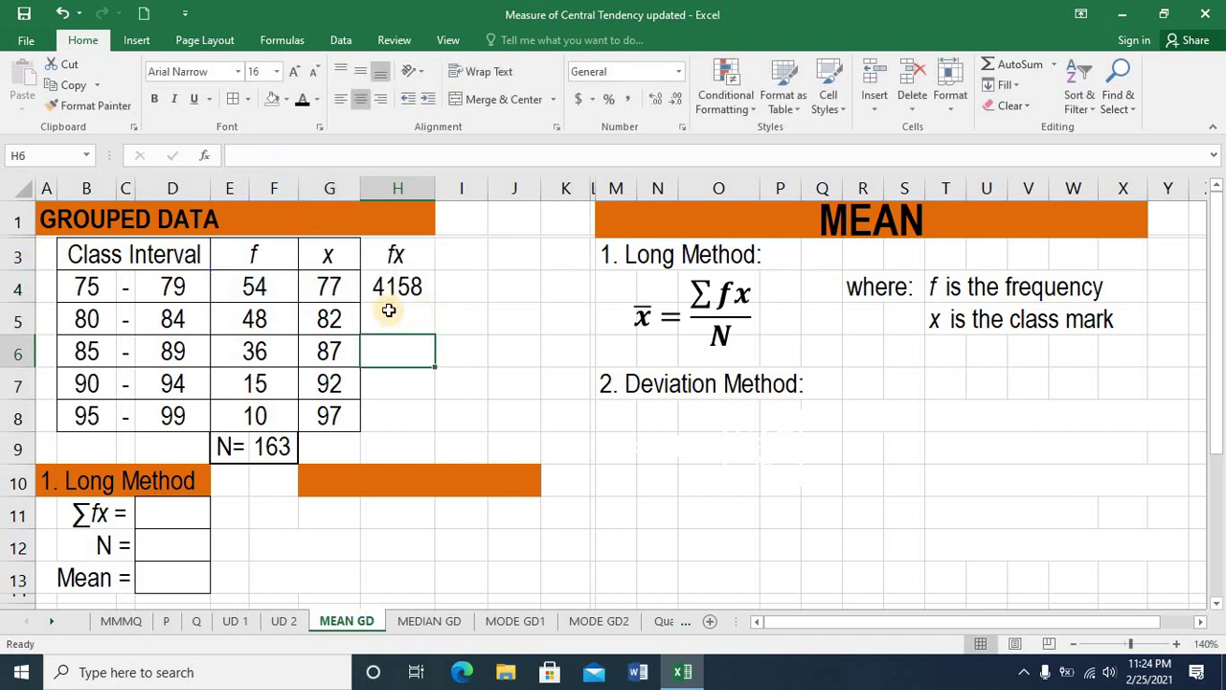
# Fill the fx formula down to H8 and check the products 970 and 1380.
pyautogui.click(424, 297)
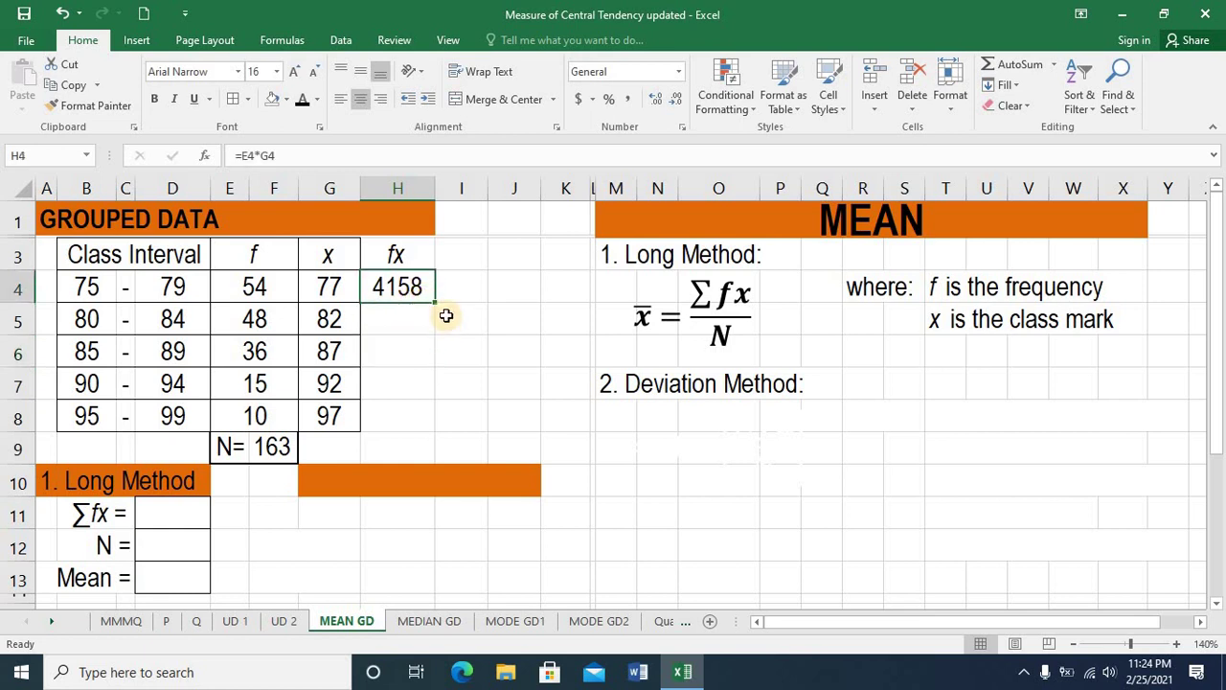
pyautogui.moveTo(436, 303); pyautogui.dragTo(422, 431)
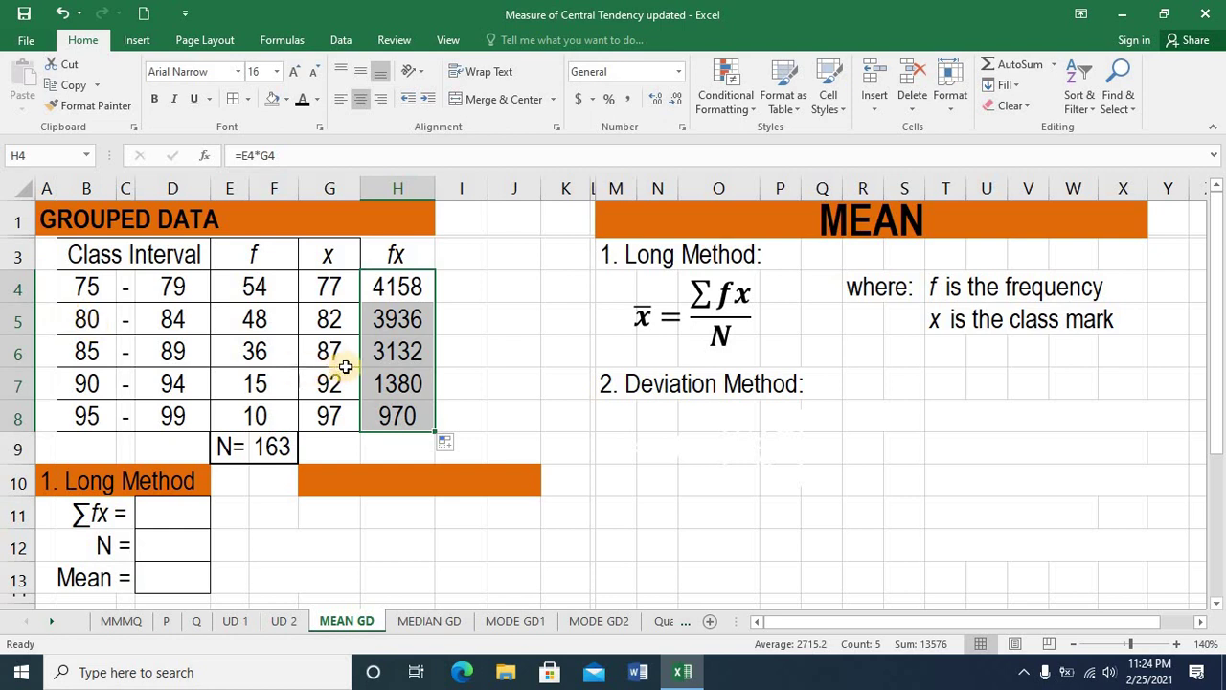
pyautogui.click(400, 324)
pyautogui.click(400, 415)
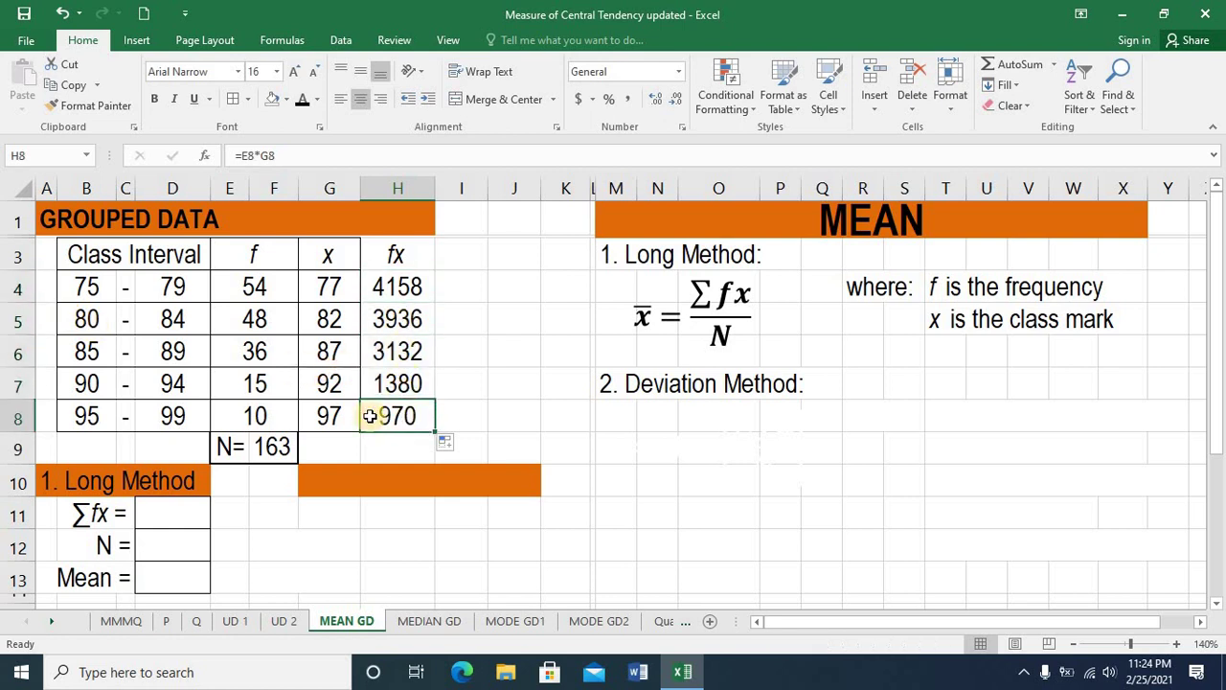
pyautogui.click(256, 418)
pyautogui.click(331, 416)
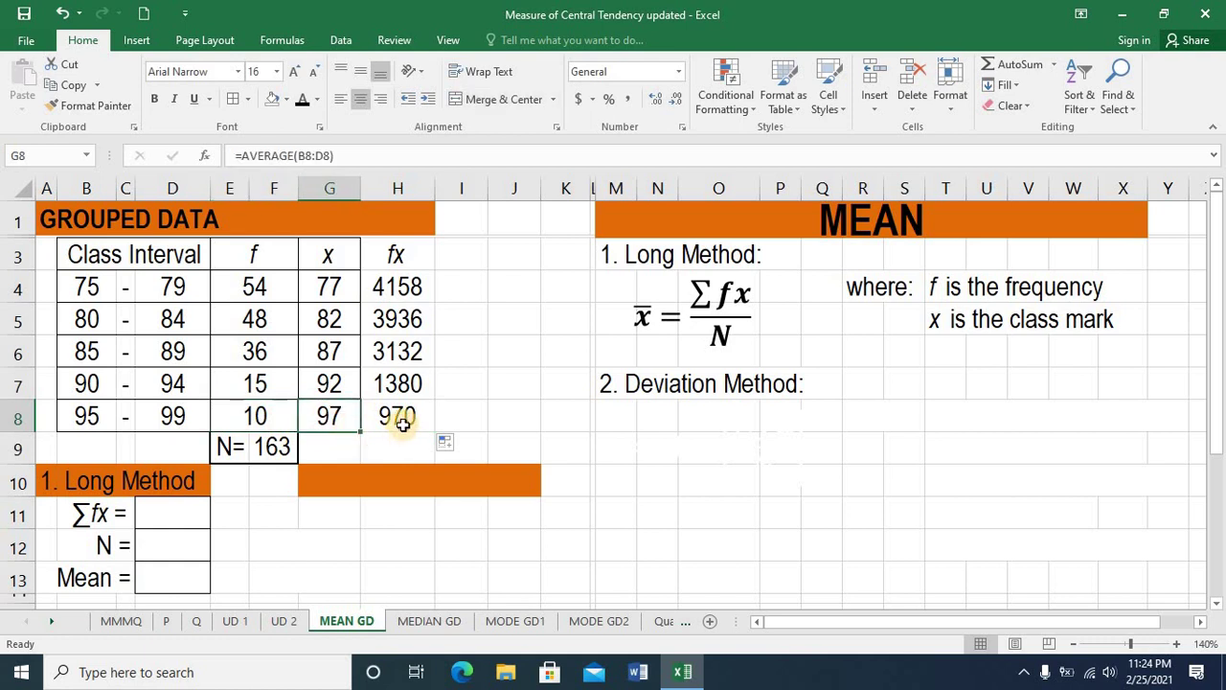
pyautogui.click(398, 416)
pyautogui.click(257, 386)
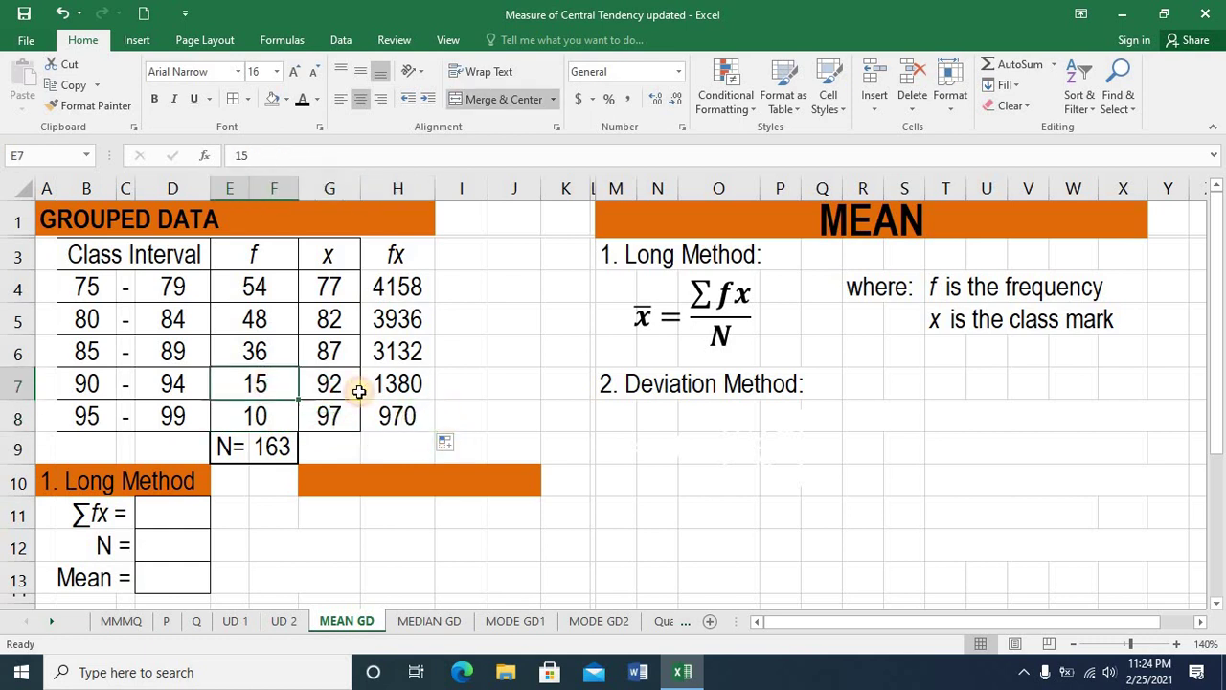
pyautogui.click(346, 385)
pyautogui.click(414, 389)
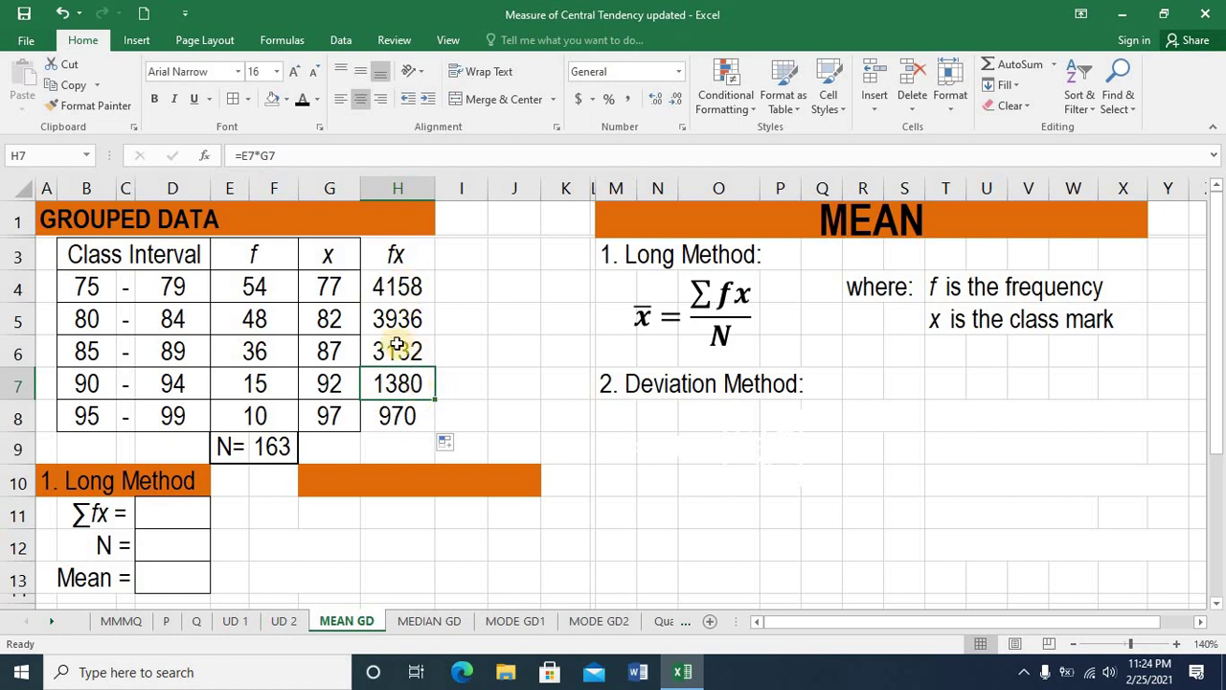
pyautogui.click(397, 449)
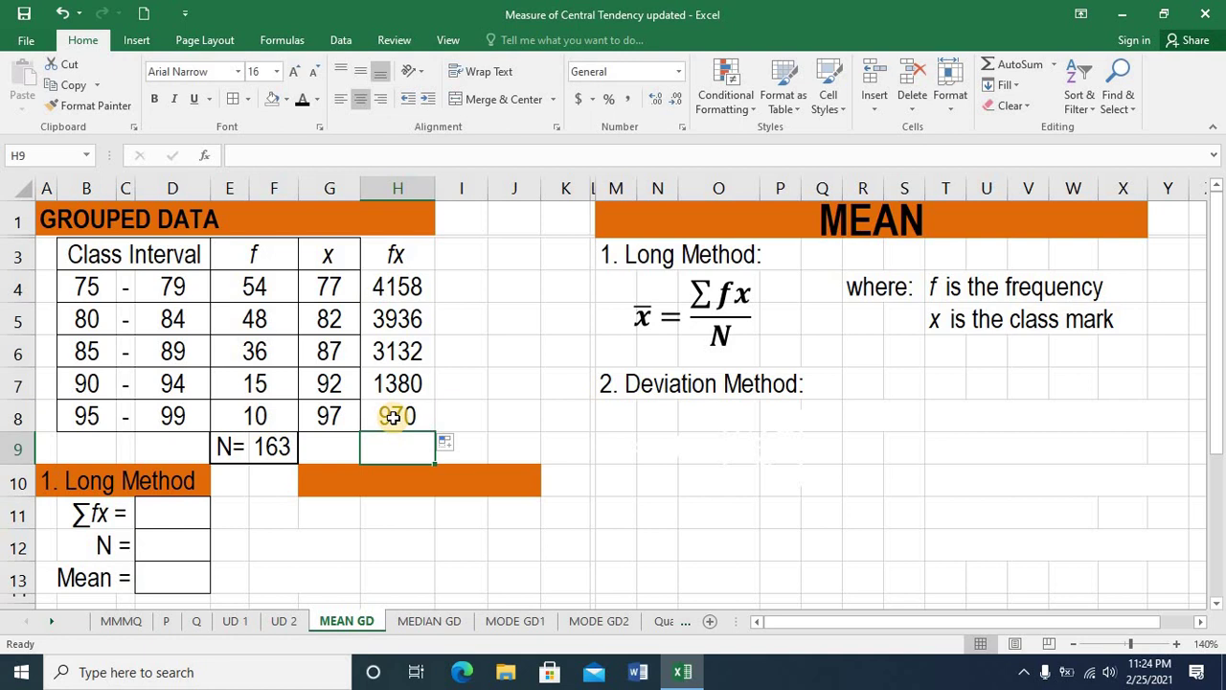
# Sum the fx values H4:H8 with =SUM in H9, giving 13576.
pyautogui.write('=')
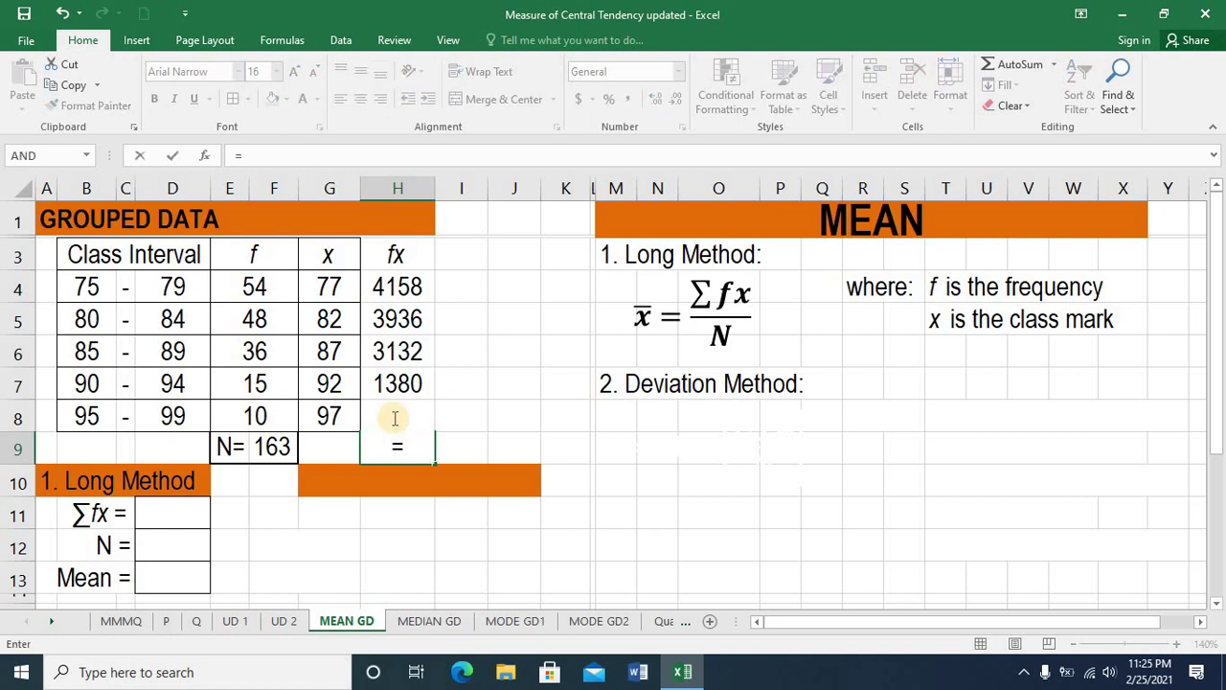
pyautogui.write('sum(')
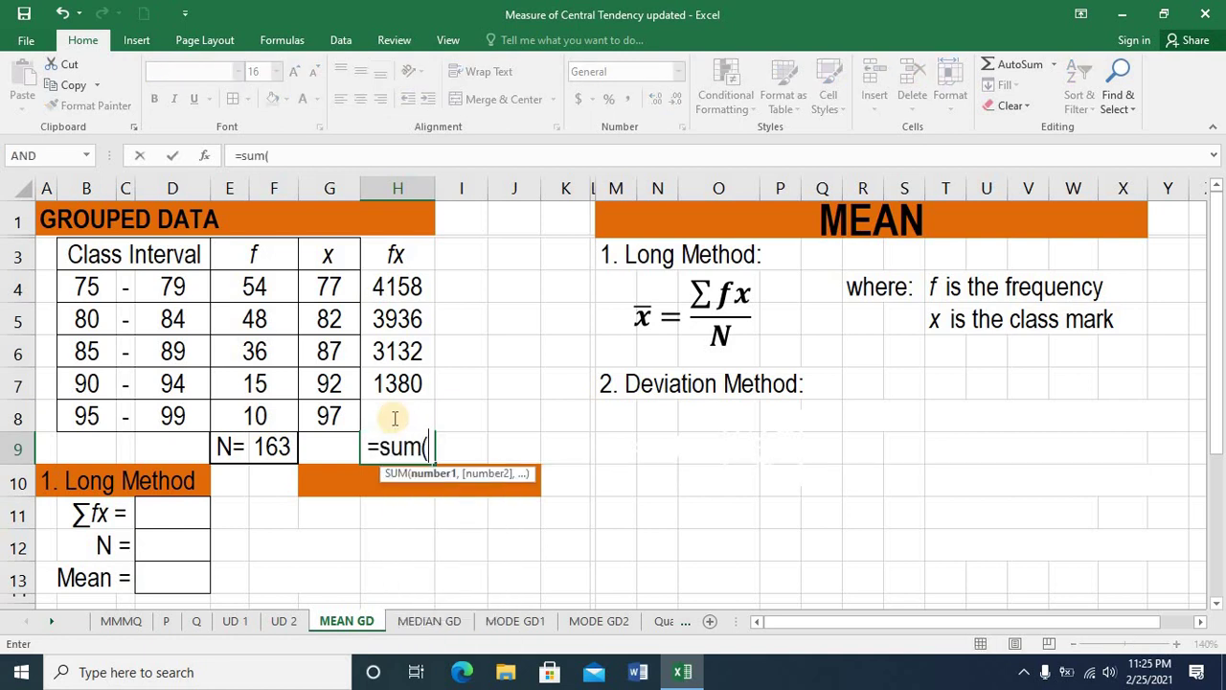
pyautogui.moveTo(398, 286); pyautogui.dragTo(404, 424)
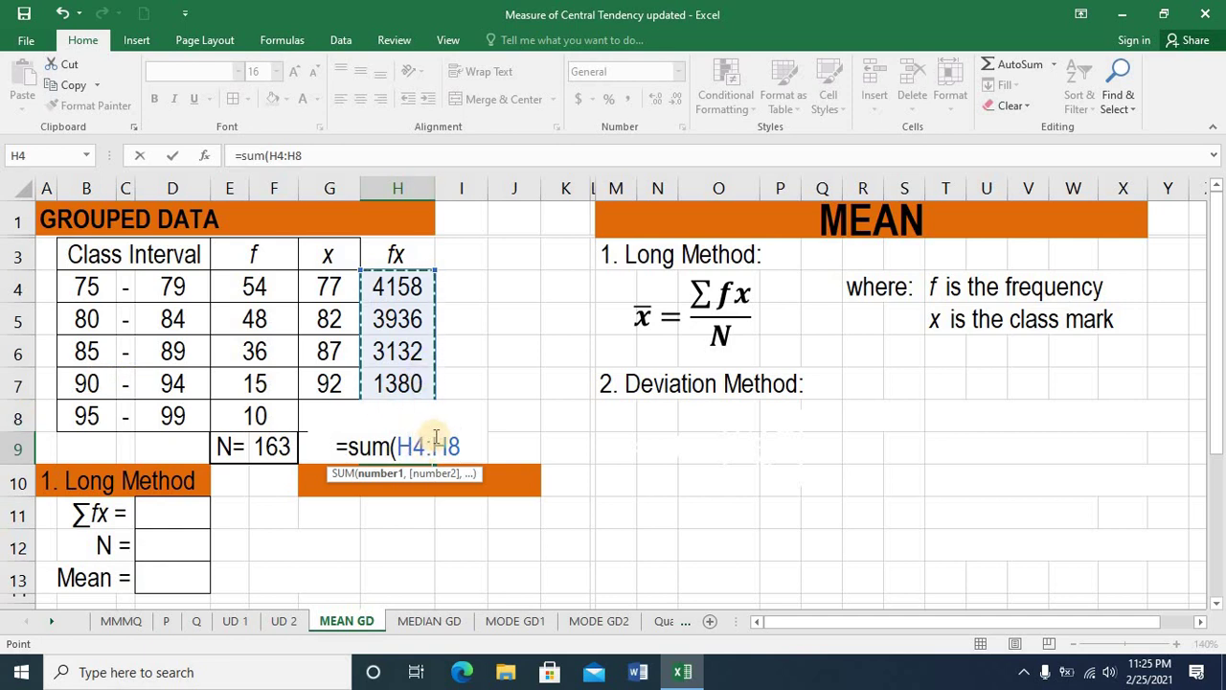
pyautogui.press('Return')
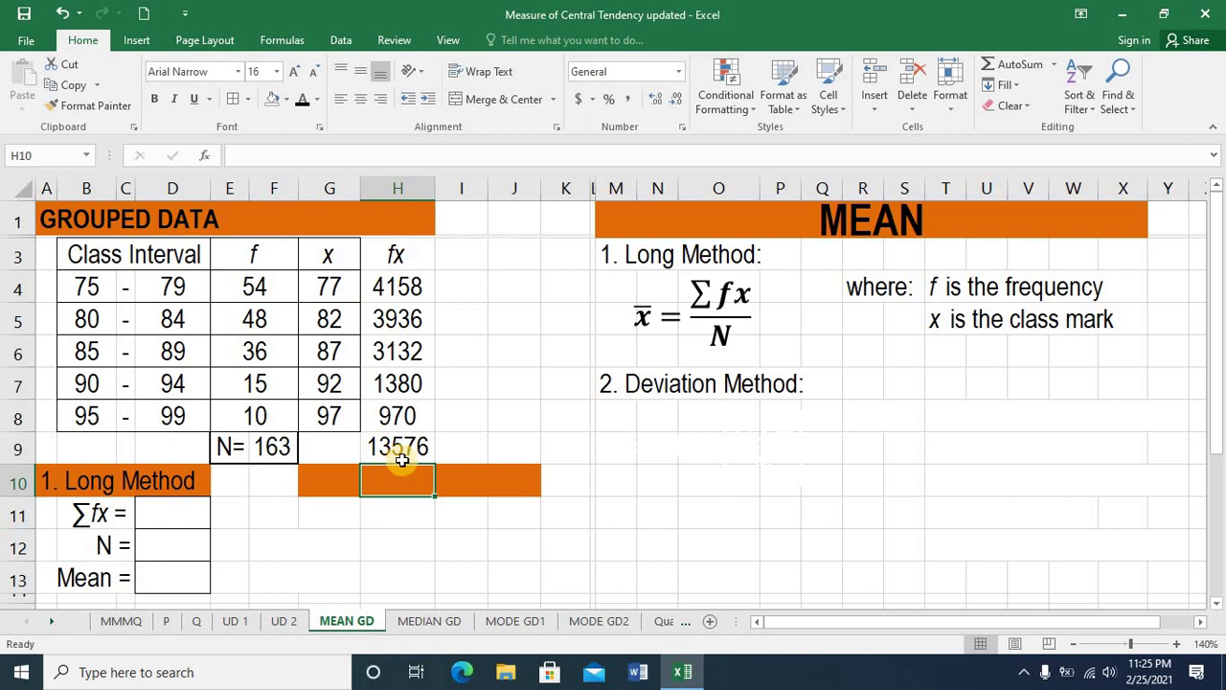
pyautogui.click(180, 517)
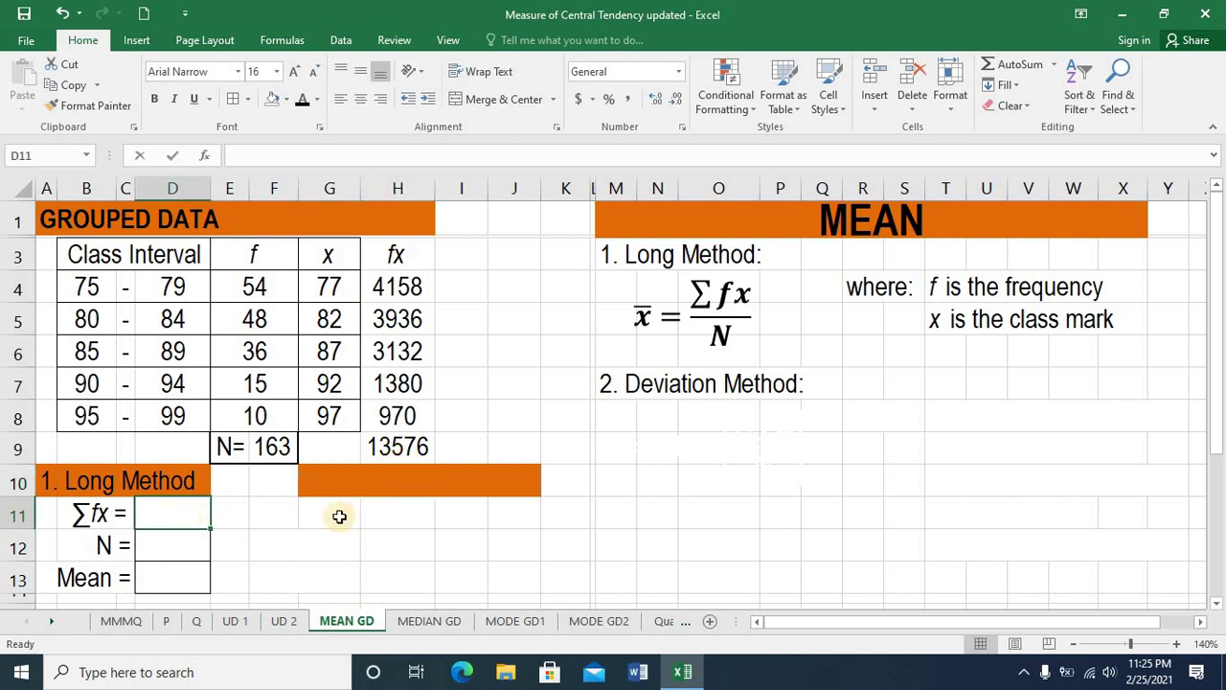
pyautogui.write('=')
pyautogui.click(388, 447)
pyautogui.press('Return')
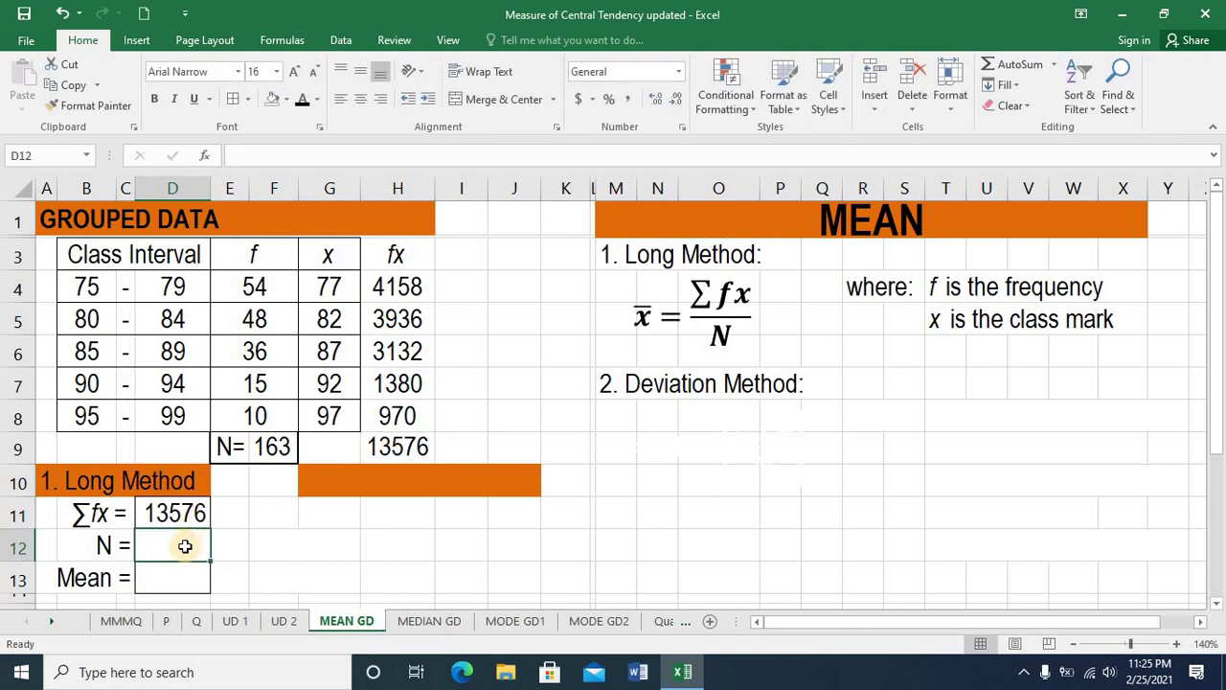
pyautogui.write('=')
pyautogui.click(273, 447)
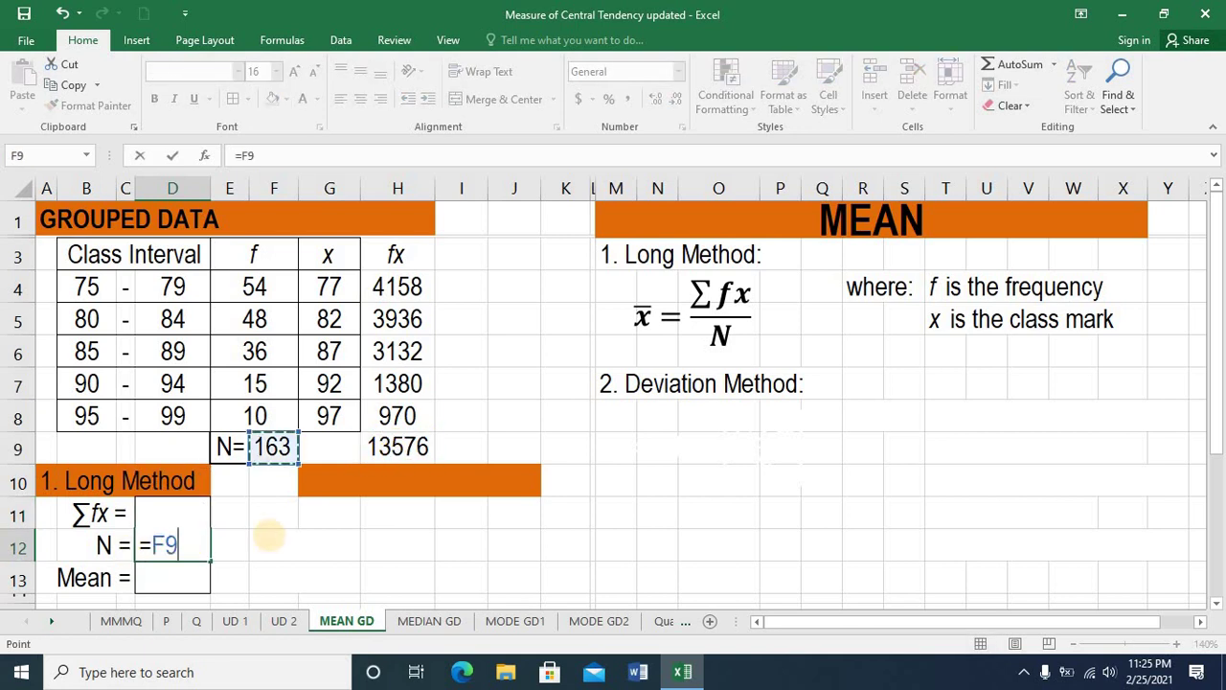
pyautogui.press('Return')
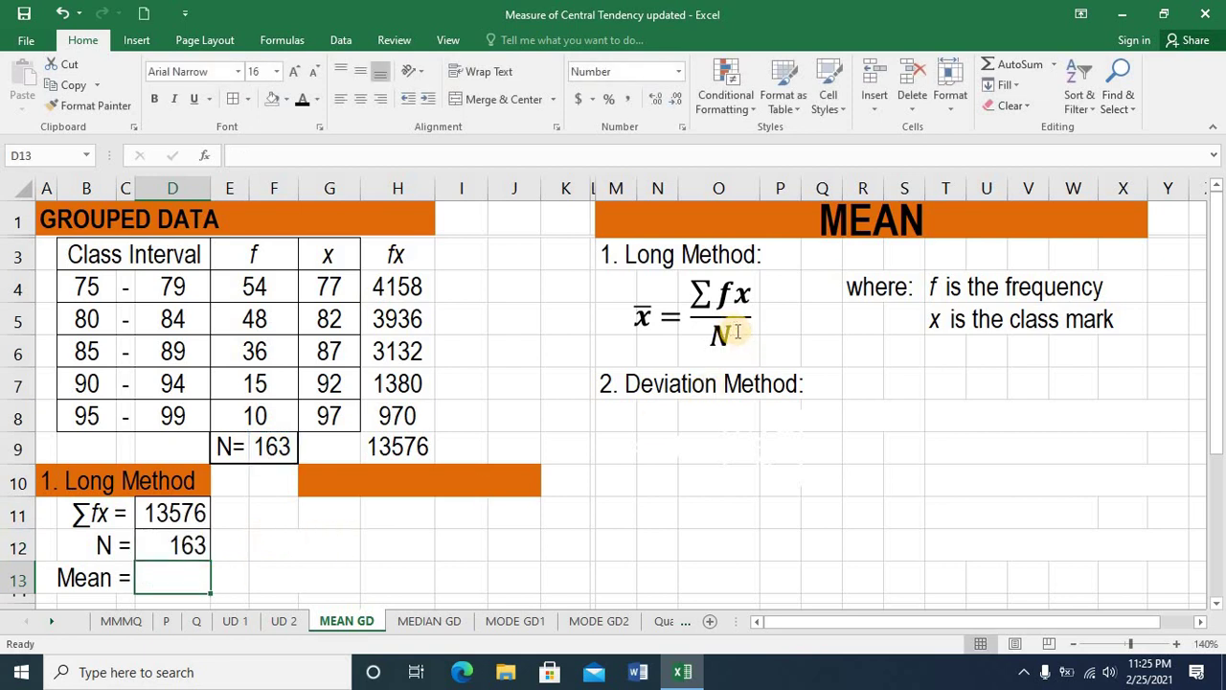
pyautogui.write('=')
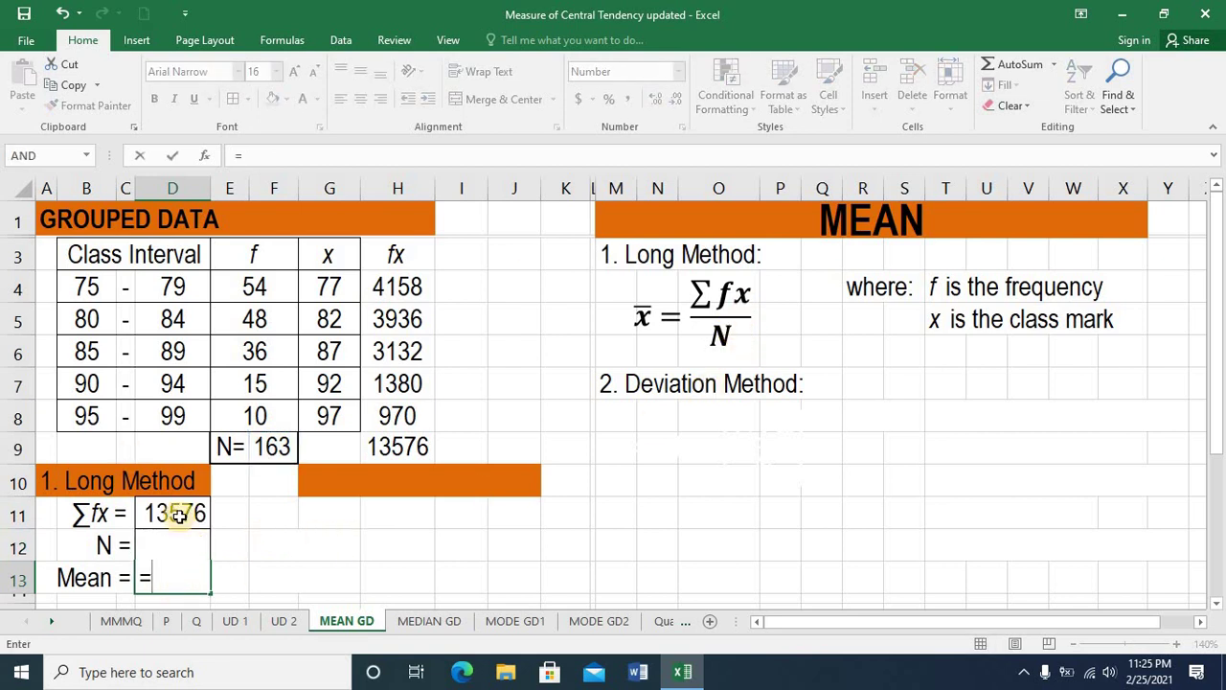
pyautogui.click(179, 513)
pyautogui.write('/')
pyautogui.click(131, 543)
pyautogui.click(154, 546)
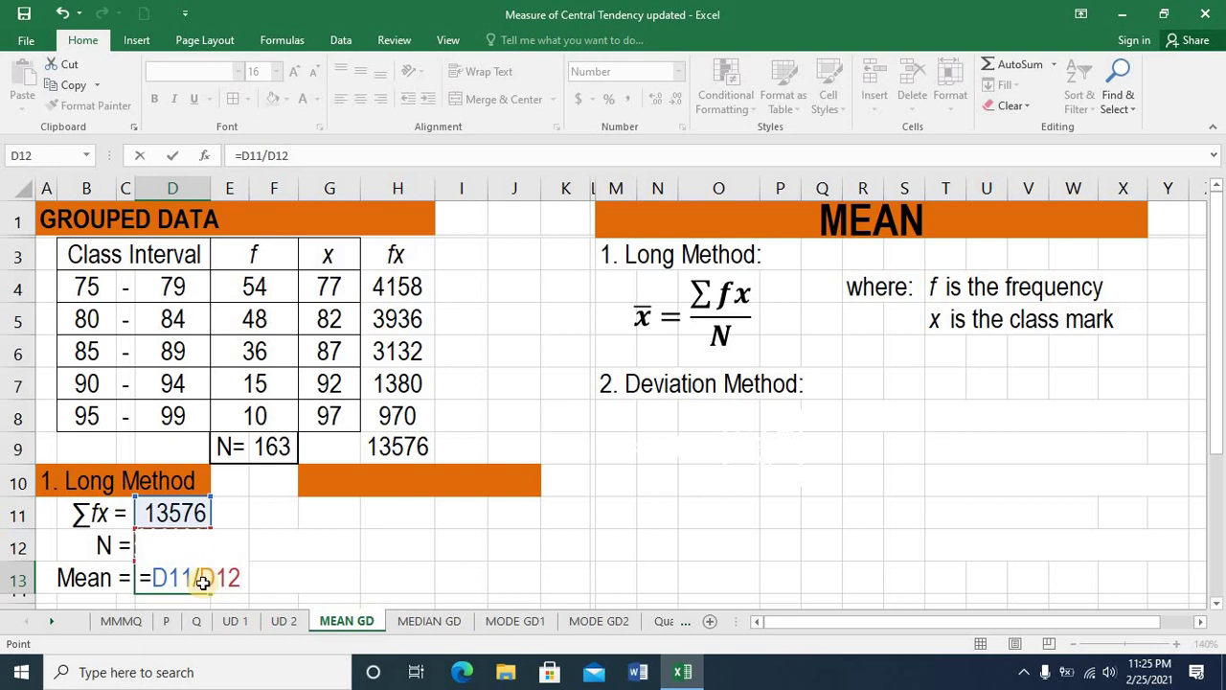
pyautogui.hotkey('ctrl', 'Return')
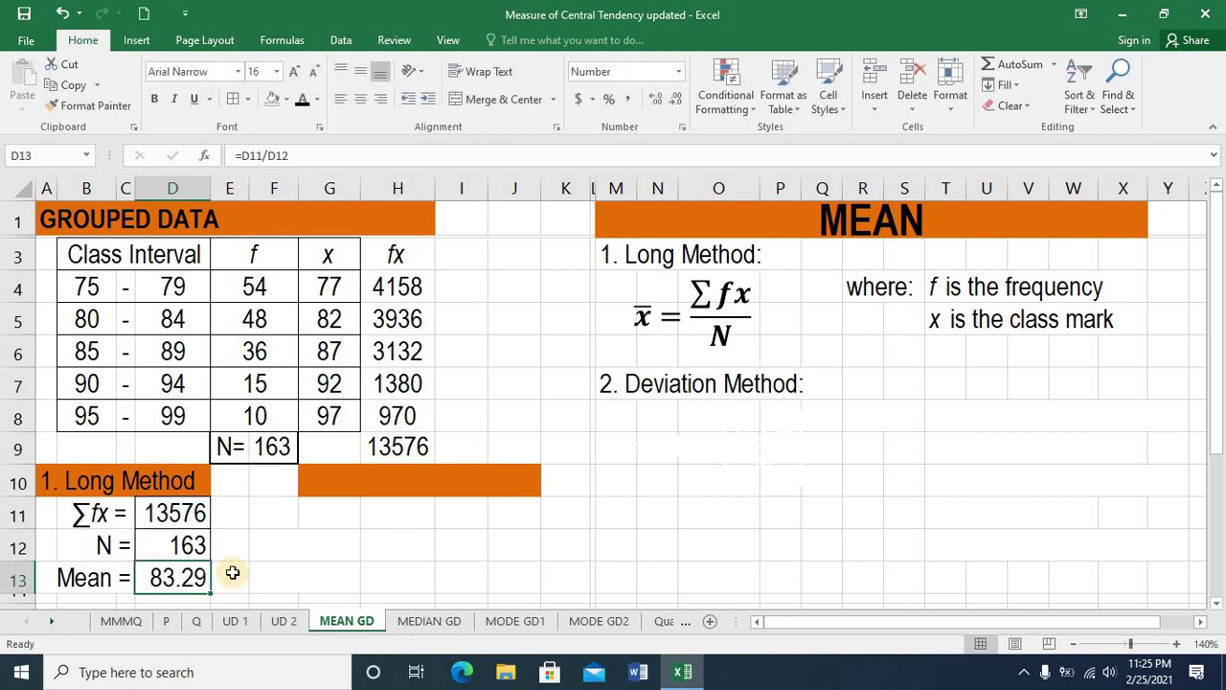
pyautogui.click(273, 98)
pyautogui.click(230, 518)
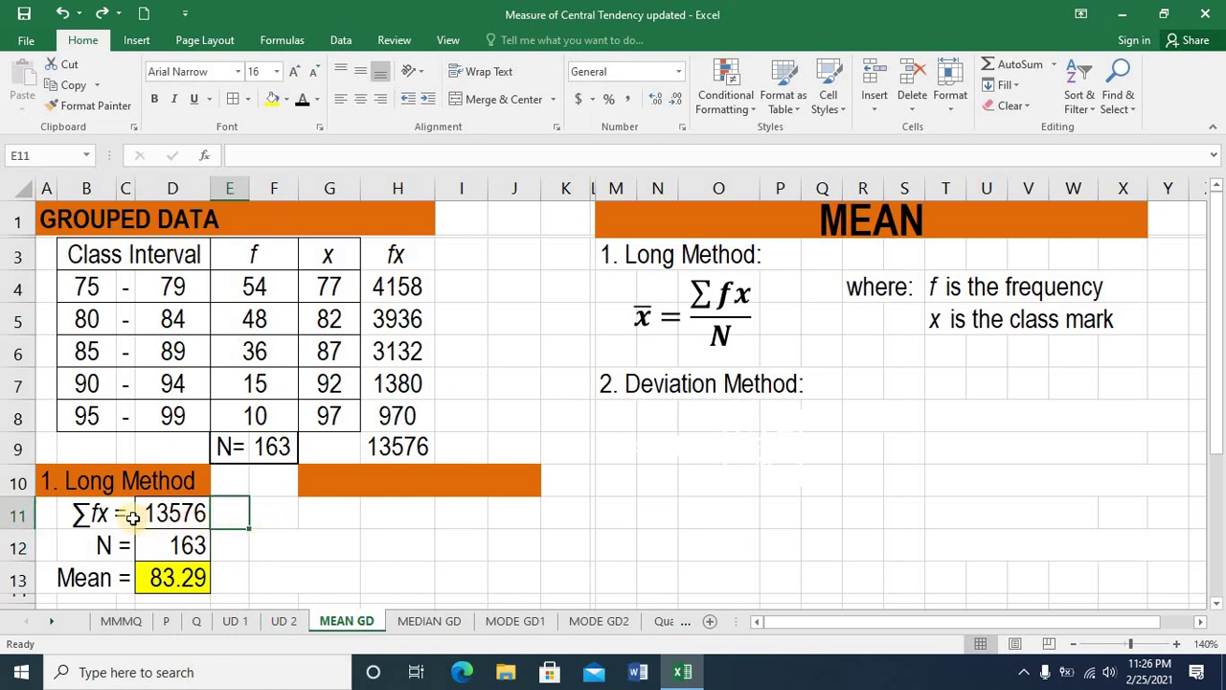
pyautogui.press('Left')
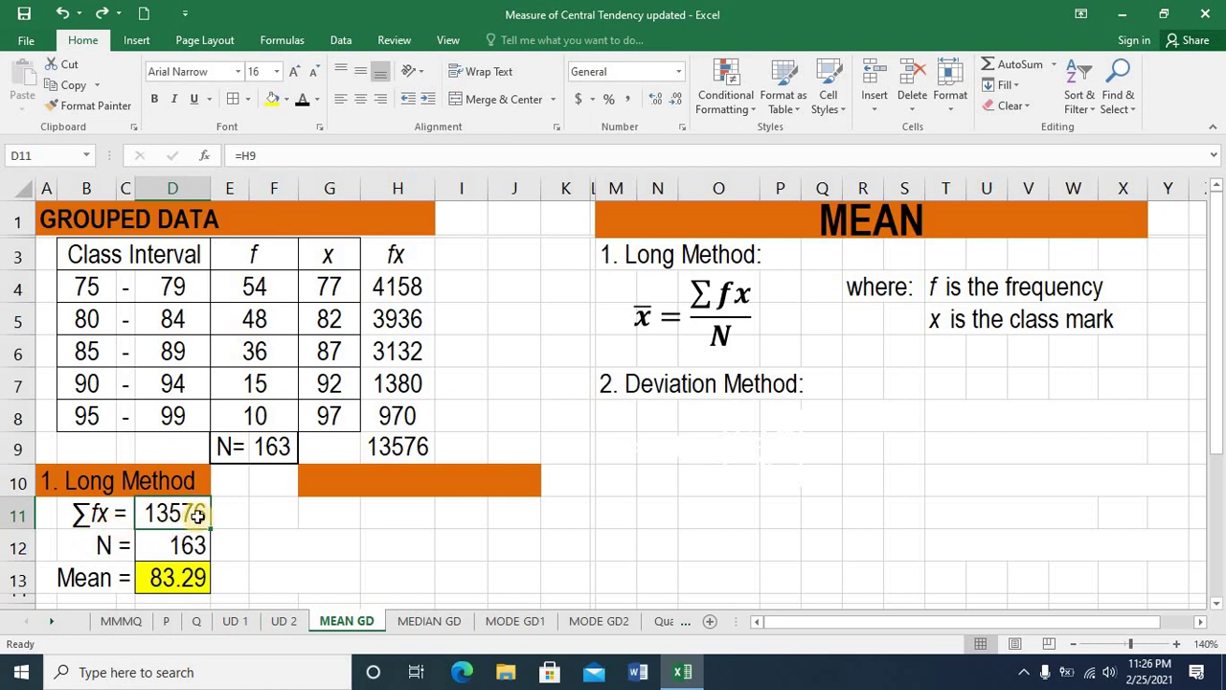
pyautogui.click(108, 544)
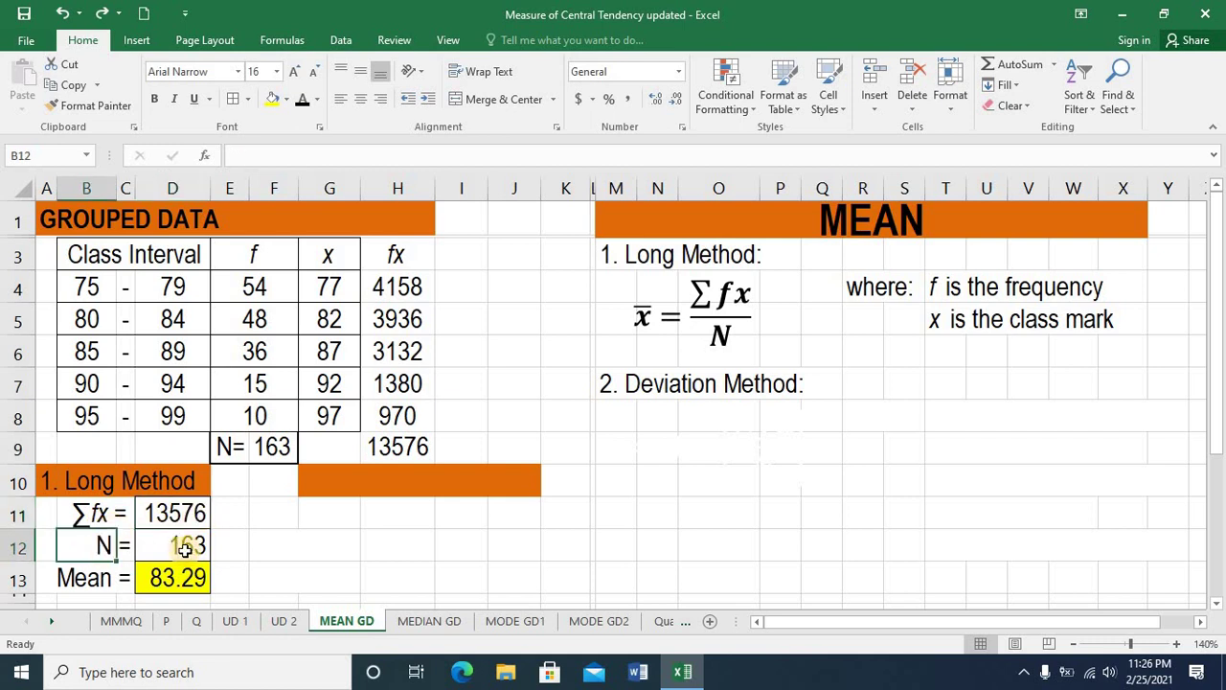
pyautogui.moveTo(397, 254); pyautogui.dragTo(397, 446)
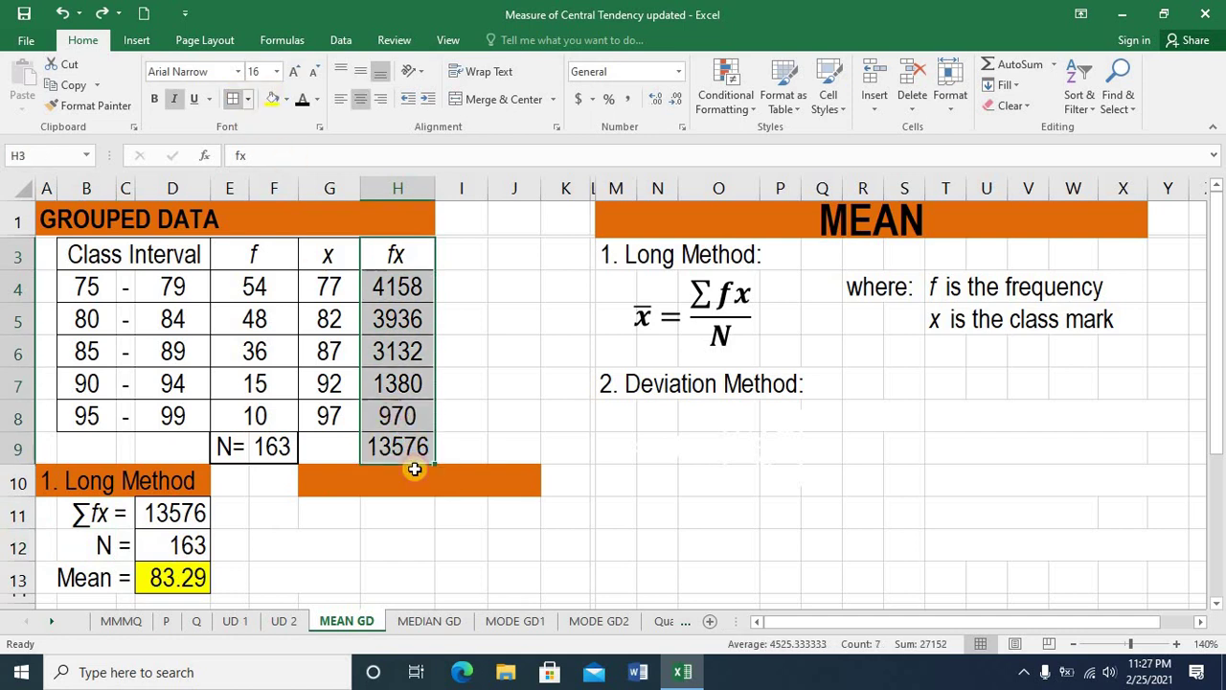
pyautogui.click(266, 543)
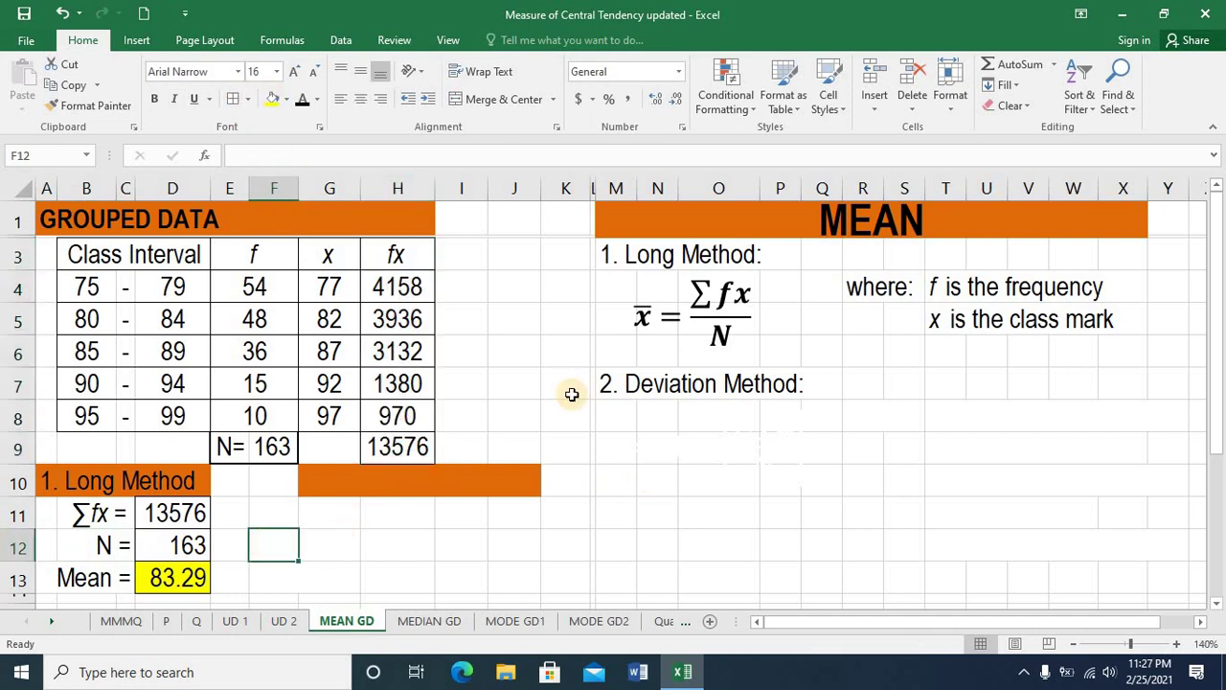
# Place the x̄ = A + [∑fd/N]·i equation with its legend, then review class marks G4:G8.
pyautogui.click(657, 427)
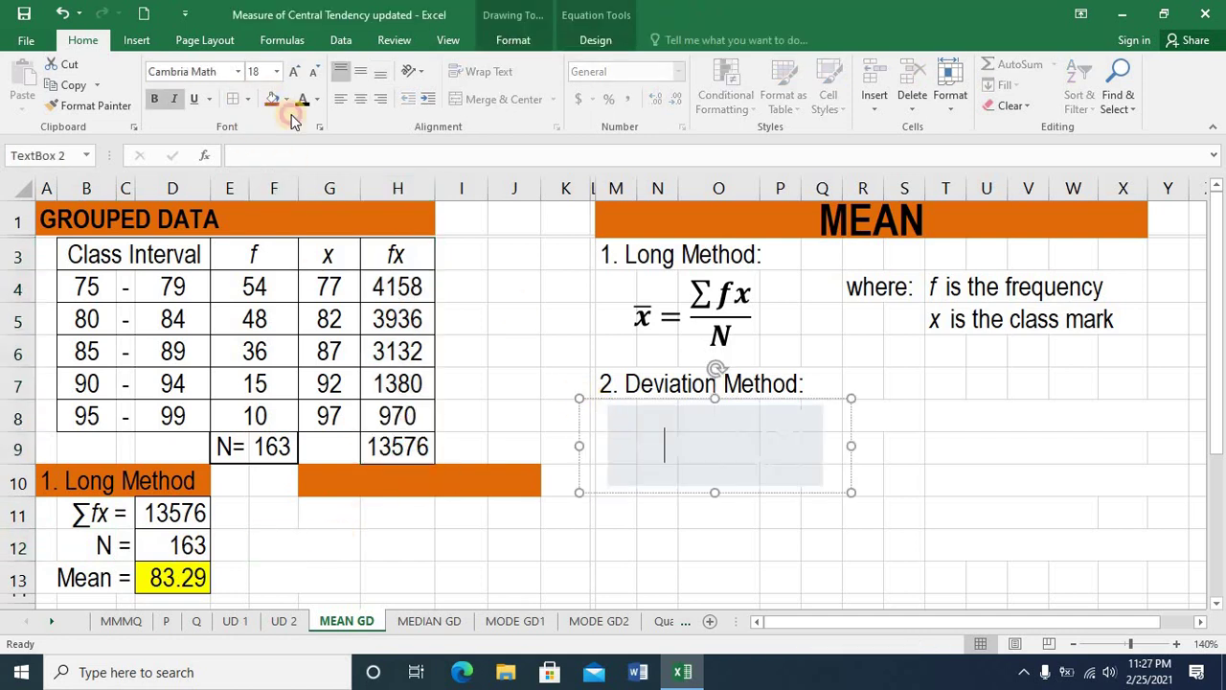
pyautogui.click(514, 384)
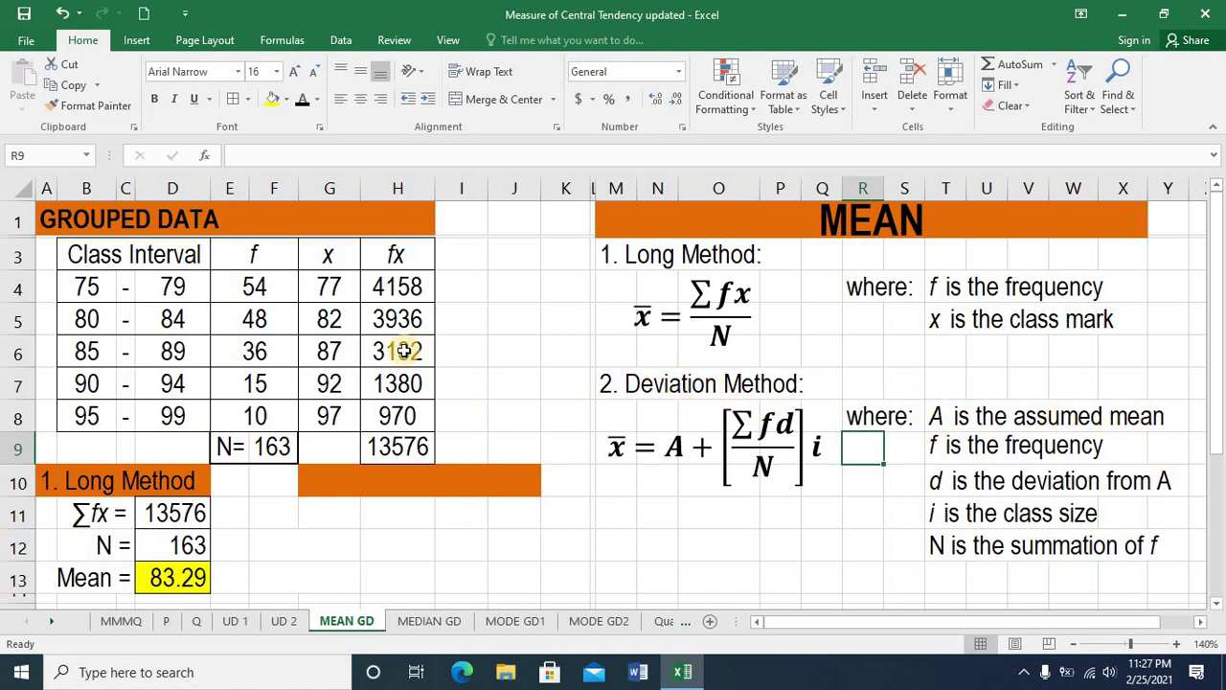
pyautogui.click(329, 188)
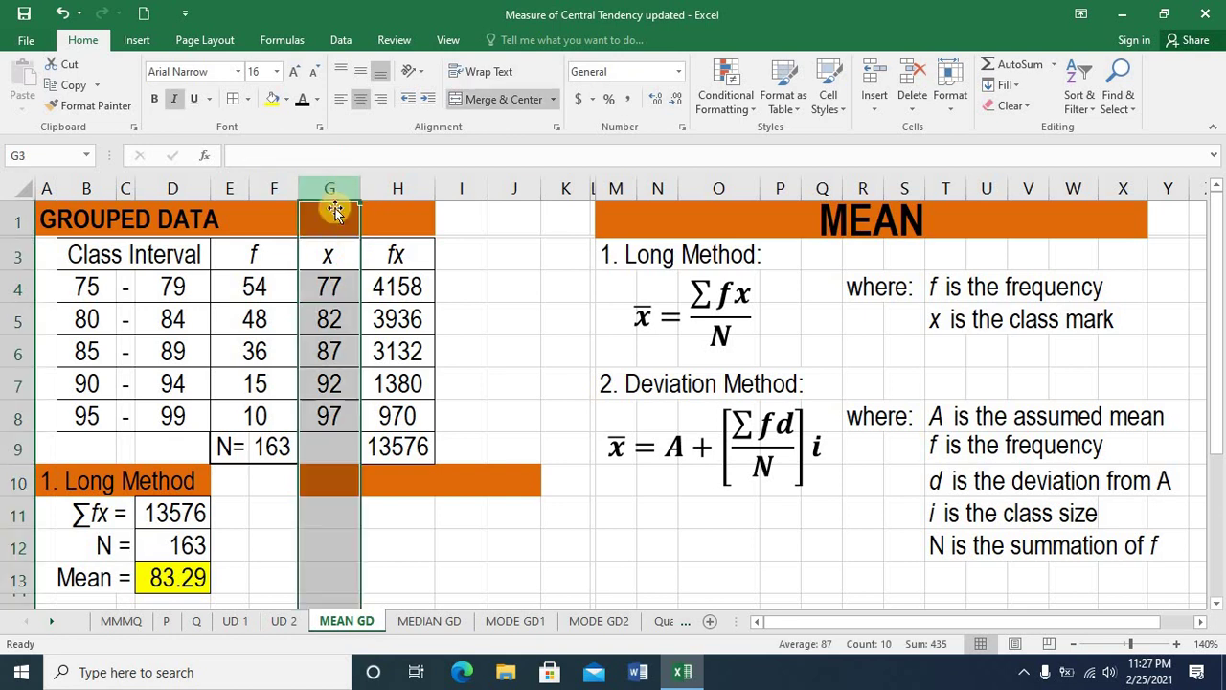
pyautogui.click(330, 285)
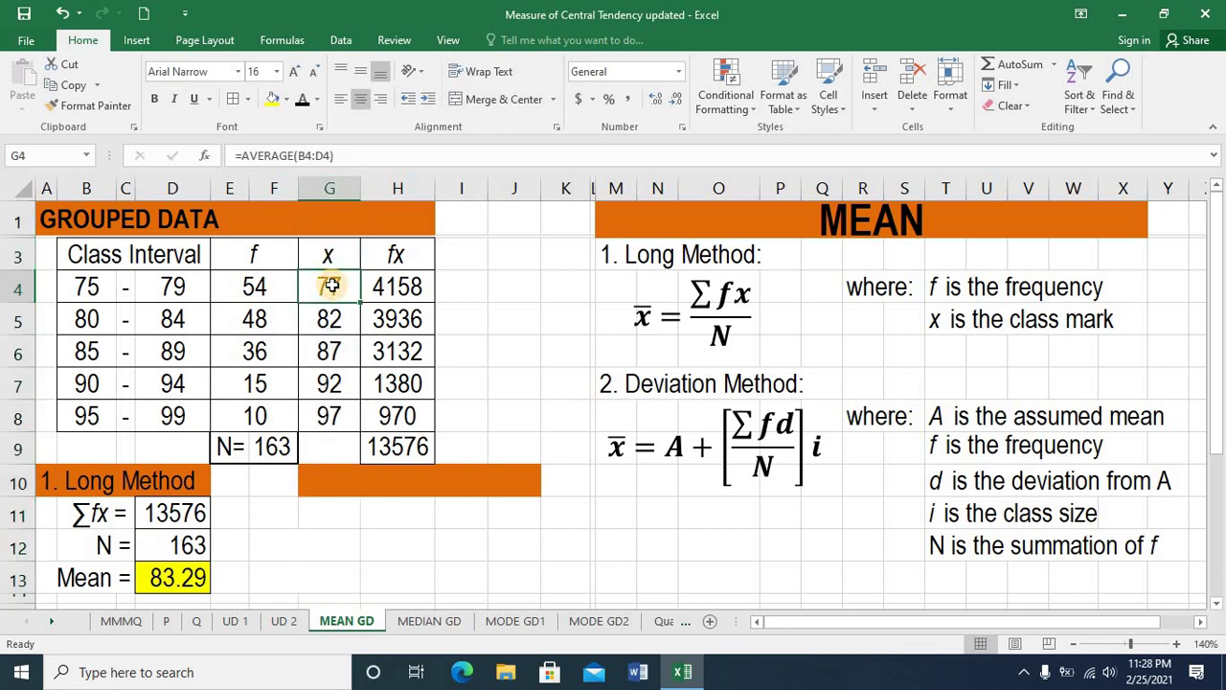
pyautogui.click(327, 320)
pyautogui.click(326, 351)
pyautogui.click(328, 383)
pyautogui.click(329, 416)
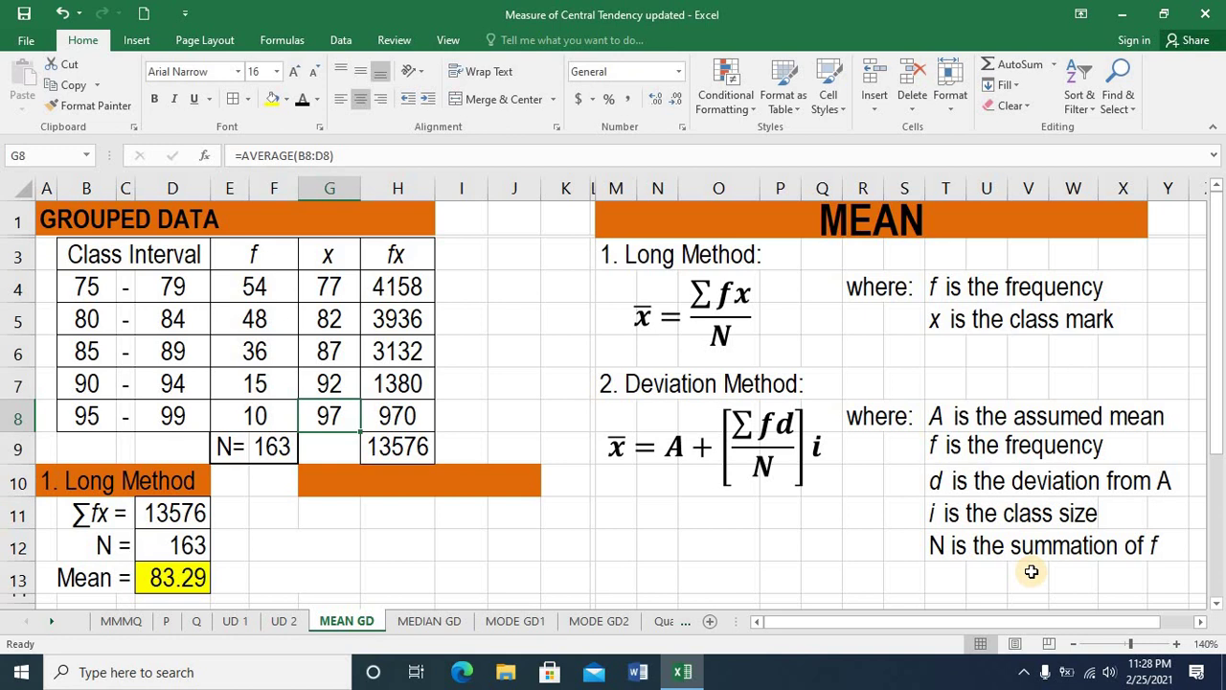
# Add the orange '2. Deviation Method' header with labels 'A =', '∑fd =', 'N =', 'i ='.
pyautogui.click(314, 482)
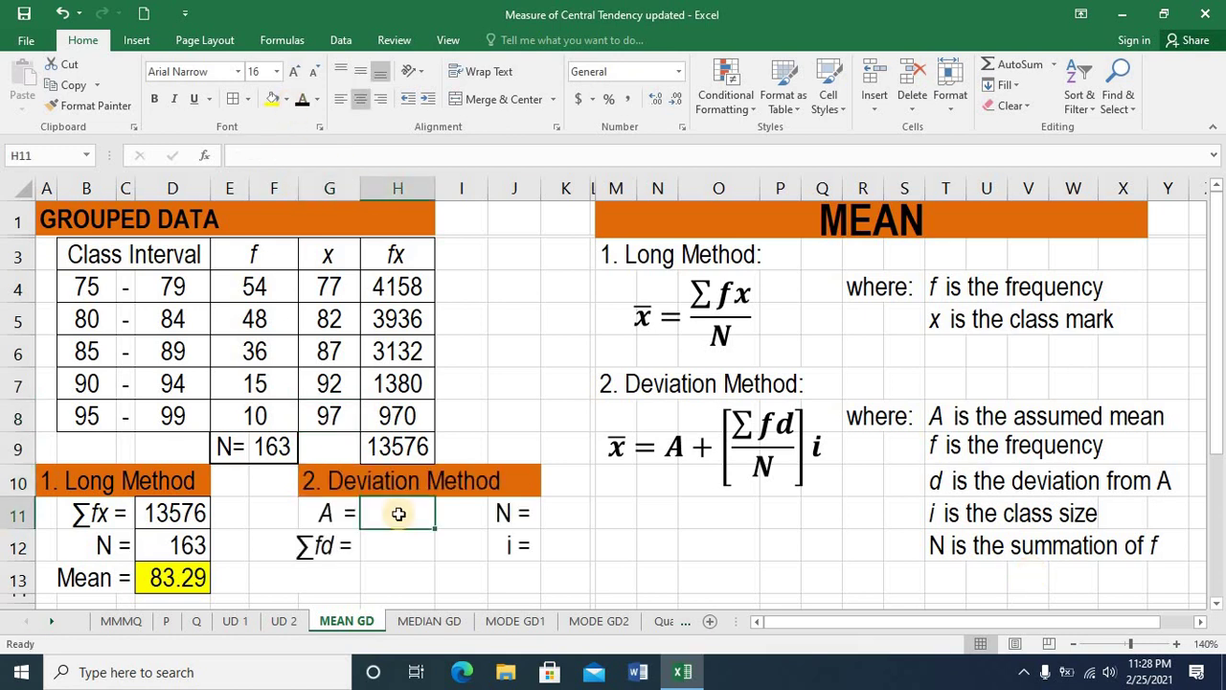
pyautogui.click(386, 539)
pyautogui.click(390, 517)
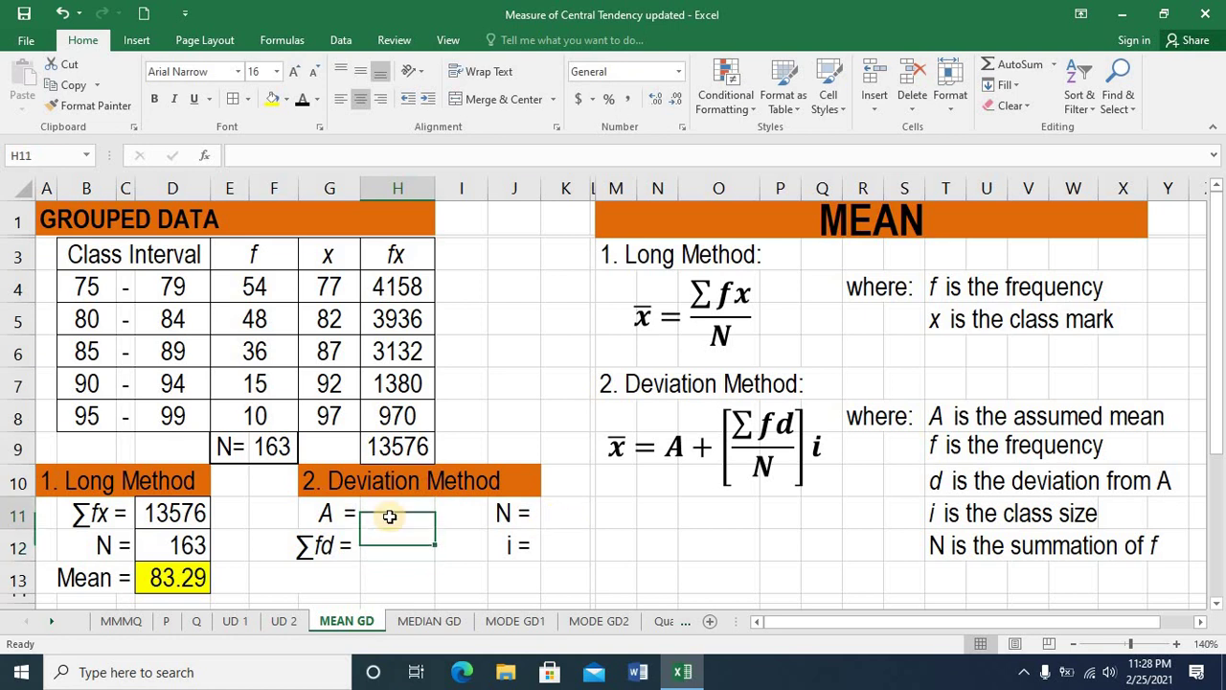
pyautogui.click(391, 542)
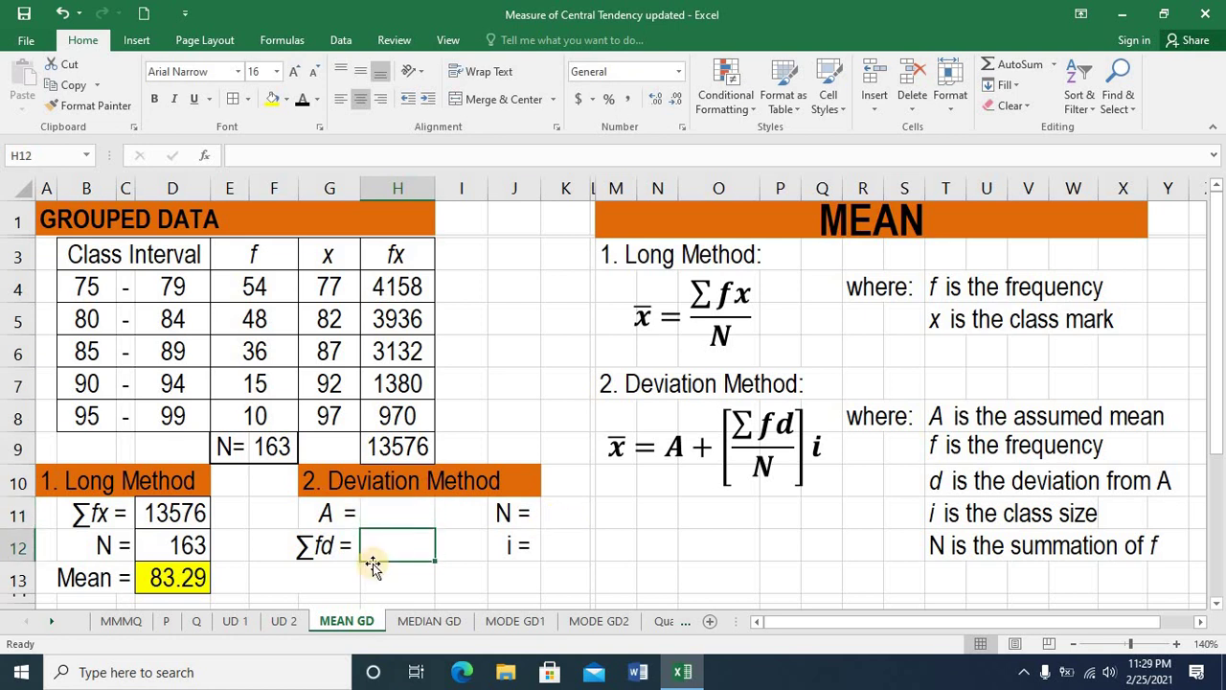
pyautogui.click(565, 514)
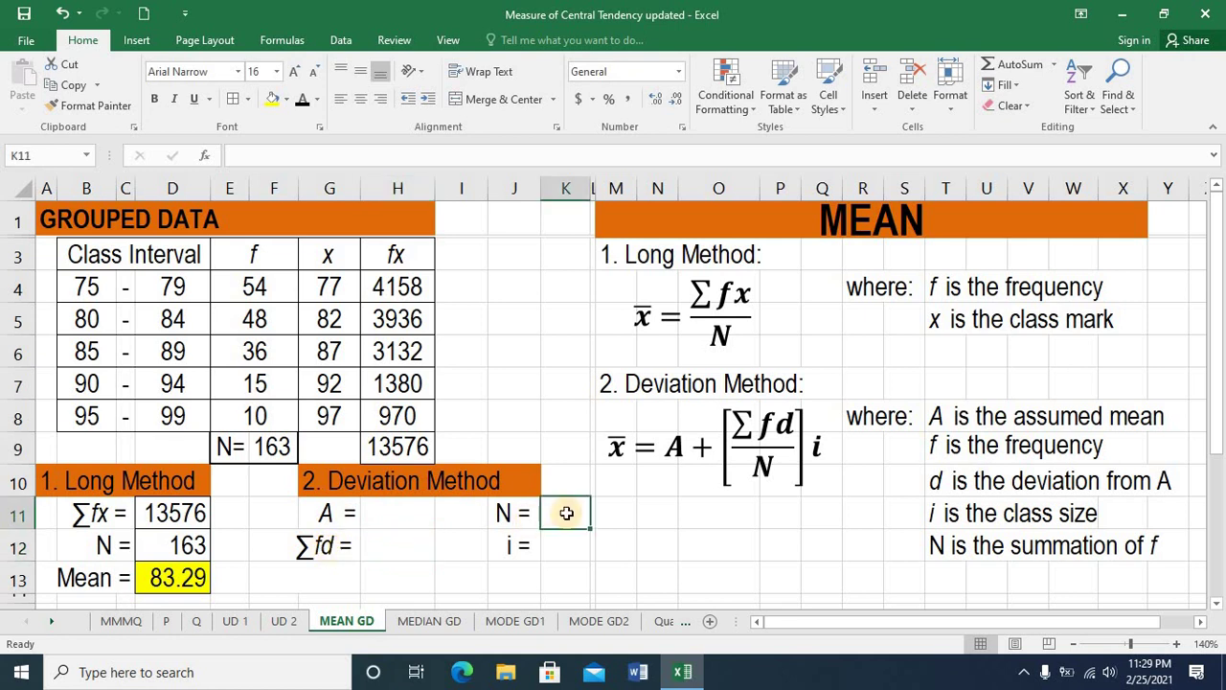
pyautogui.click(571, 548)
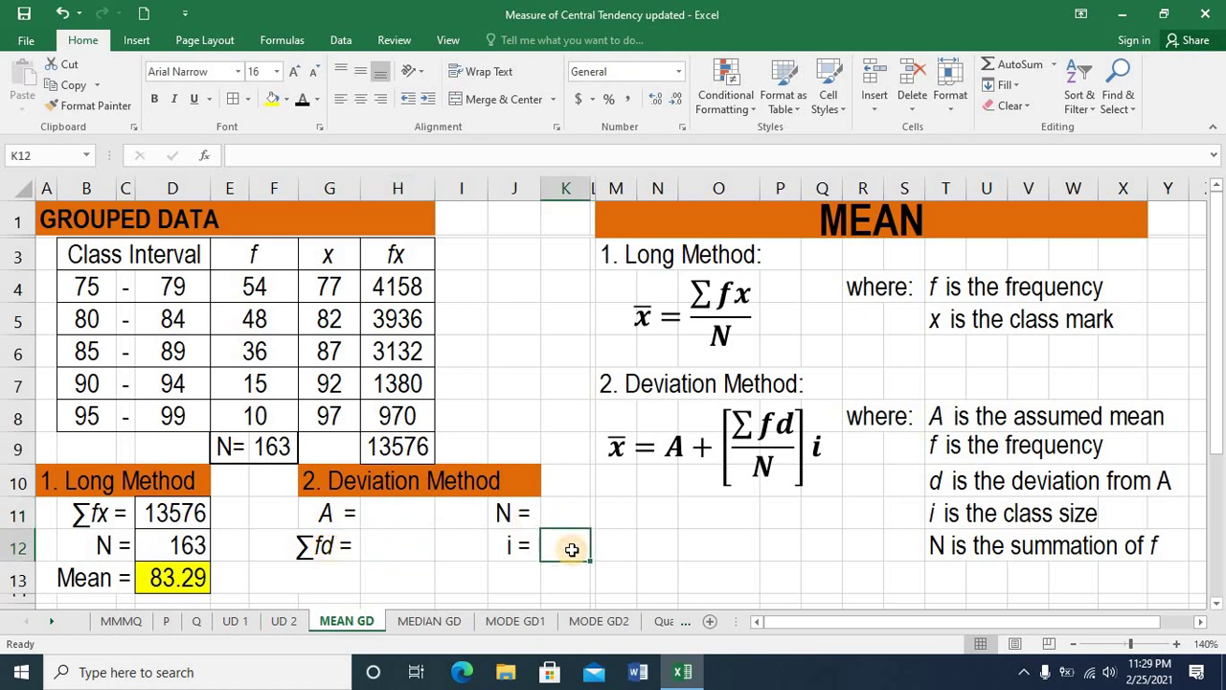
pyautogui.click(396, 516)
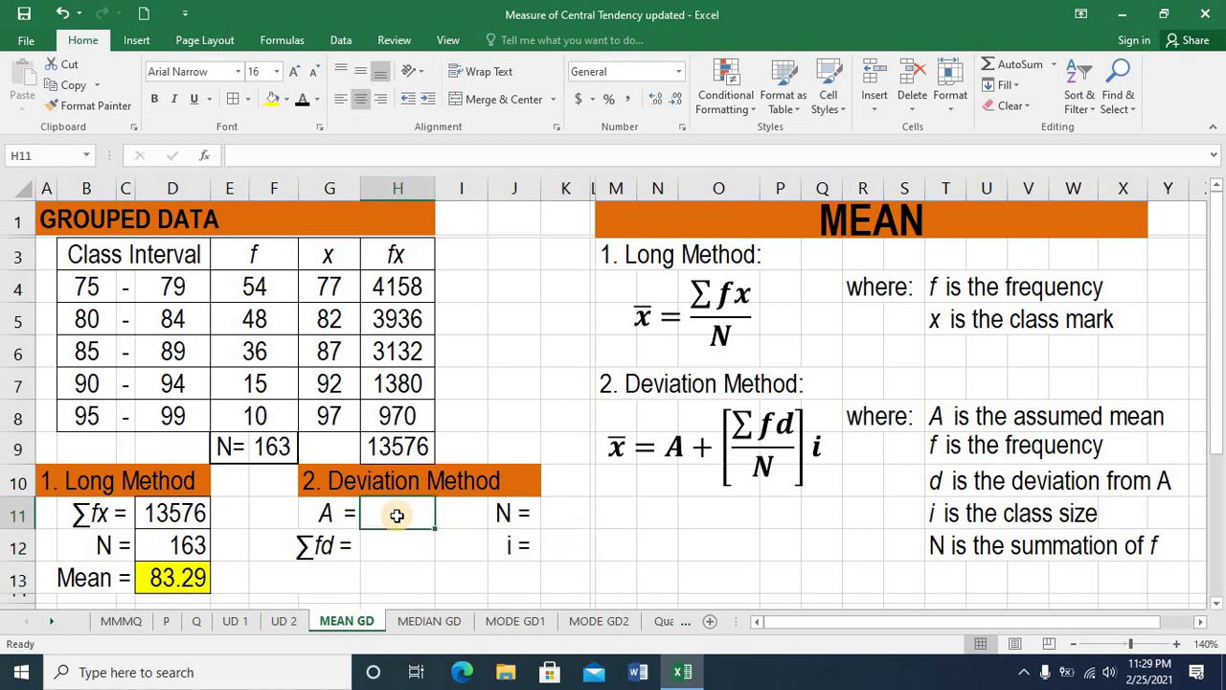
# Review the class marks 77, 92 and 87 to choose the assumed mean A.
pyautogui.click(330, 188)
pyautogui.click(338, 291)
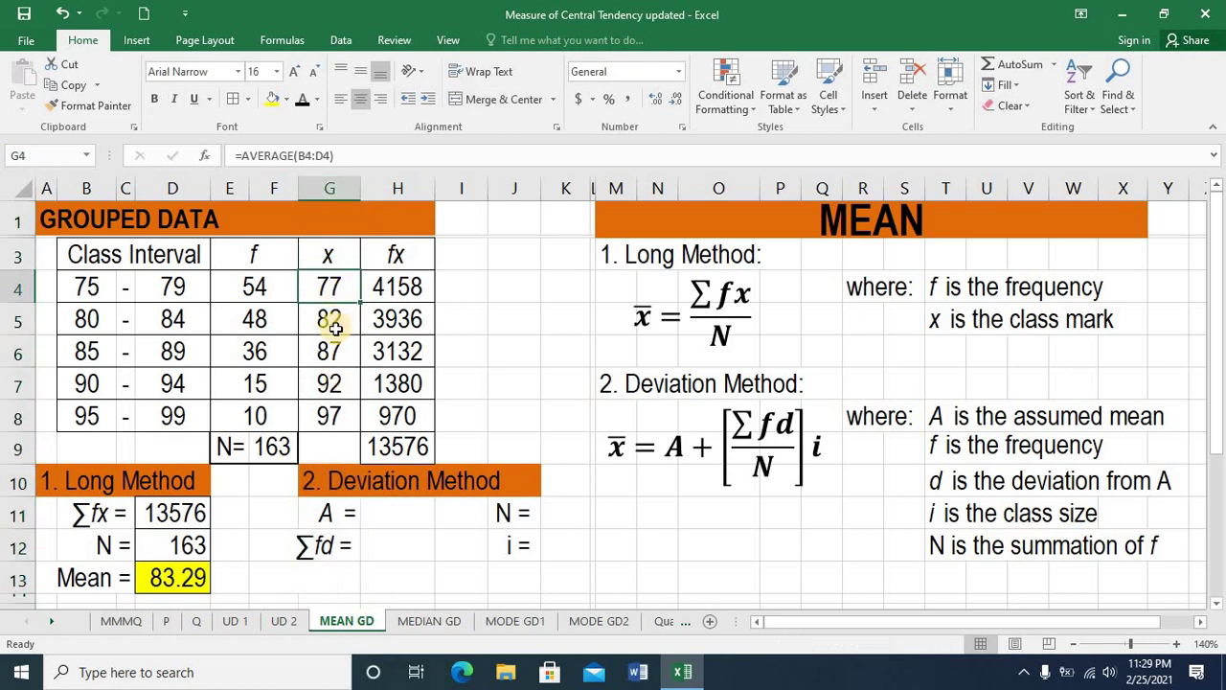
pyautogui.click(330, 379)
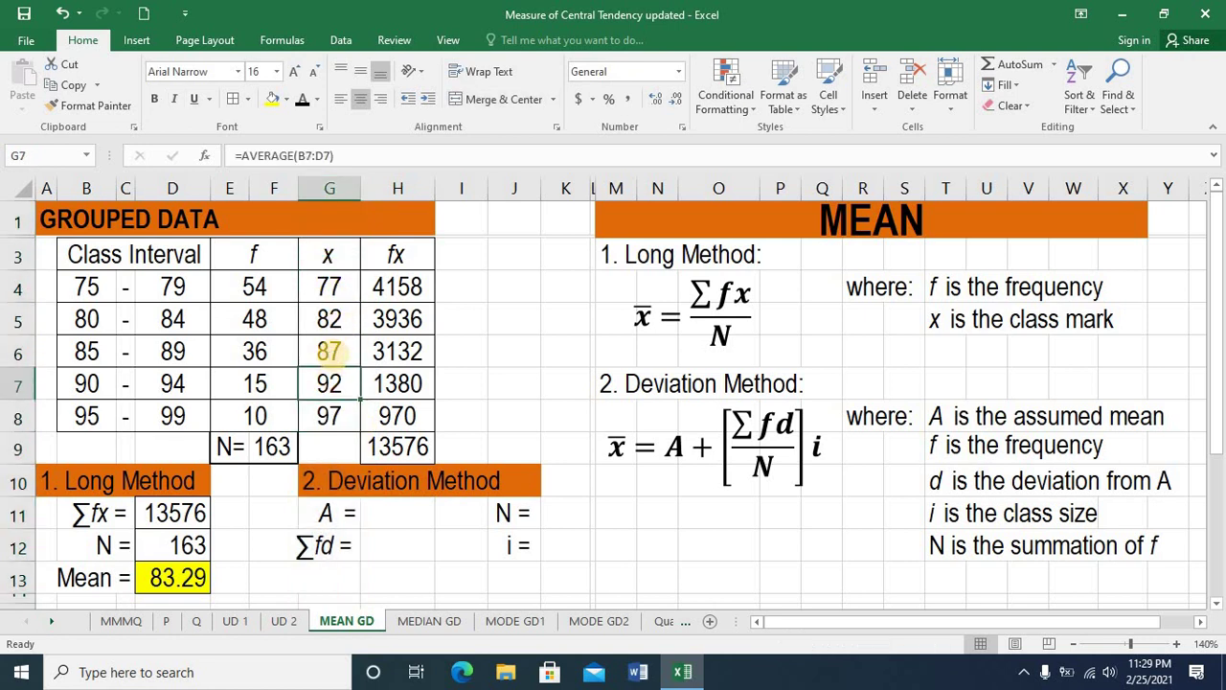
pyautogui.click(336, 350)
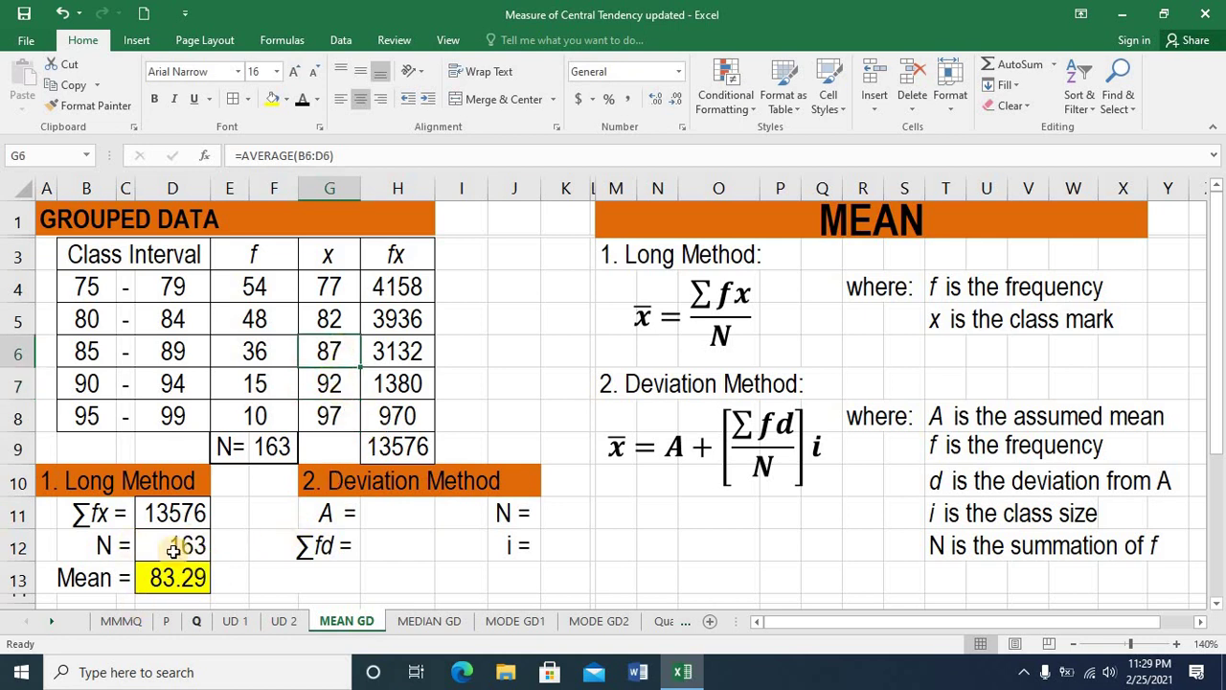
pyautogui.click(392, 514)
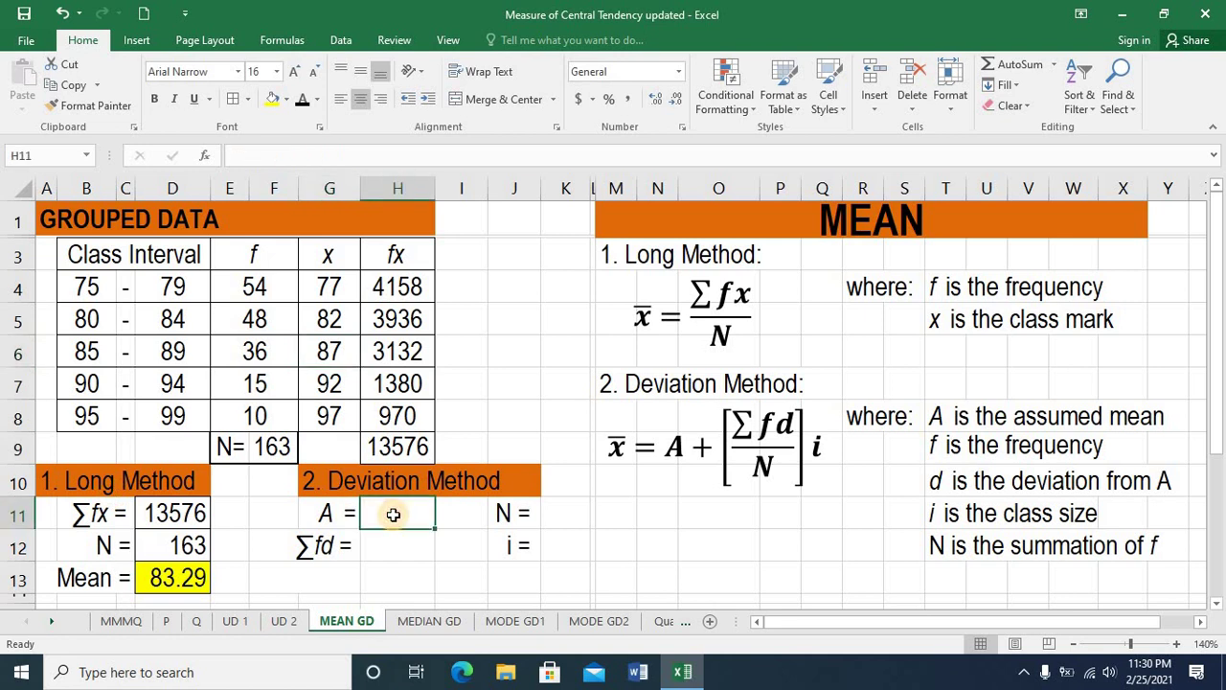
# Set the assumed mean A to 87 by referencing class mark G6.
pyautogui.write('=')
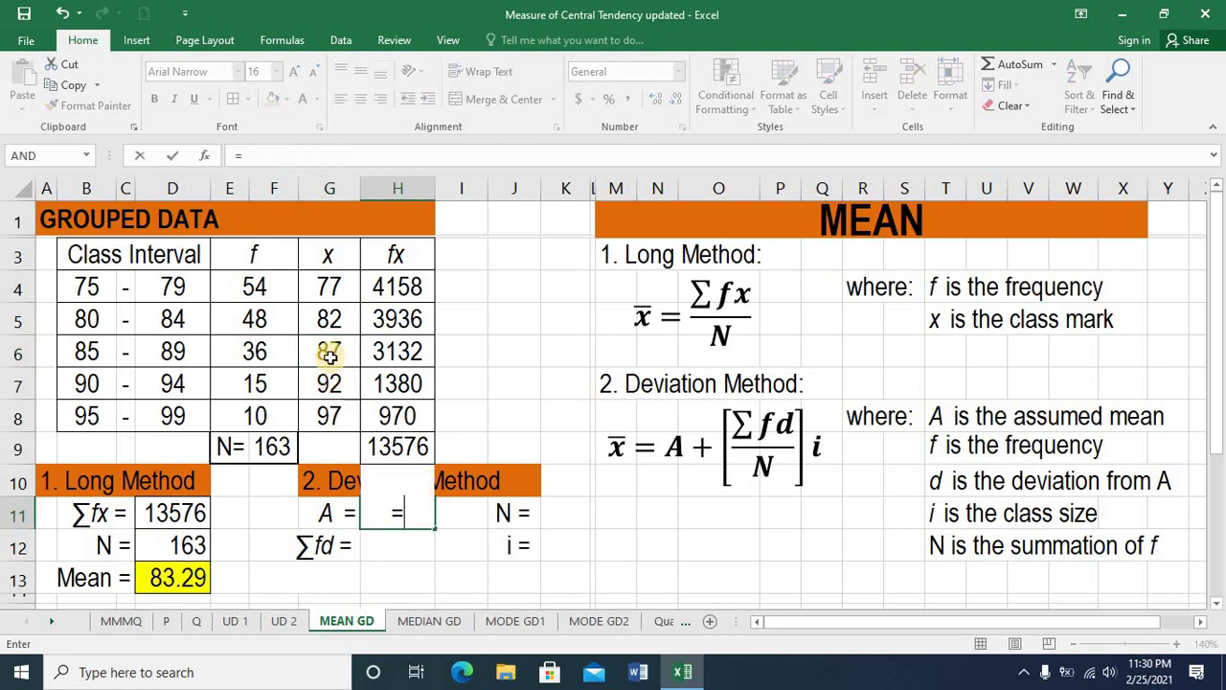
pyautogui.click(329, 351)
pyautogui.press('Return')
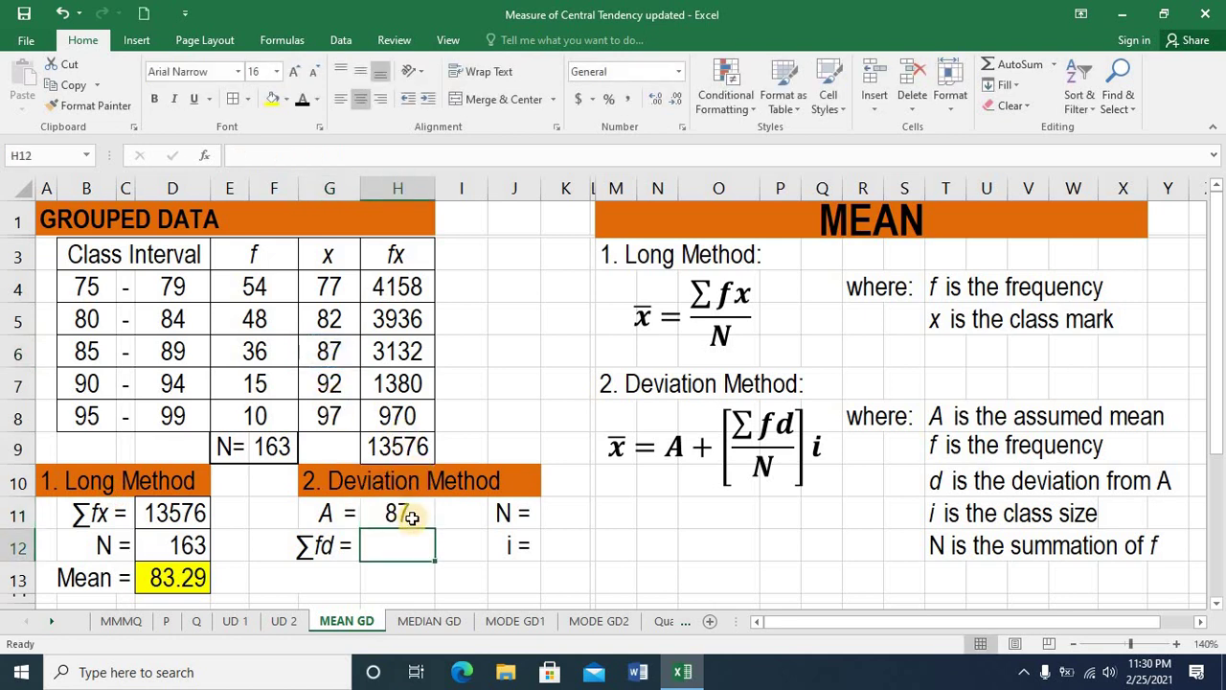
pyautogui.click(355, 552)
pyautogui.click(351, 551)
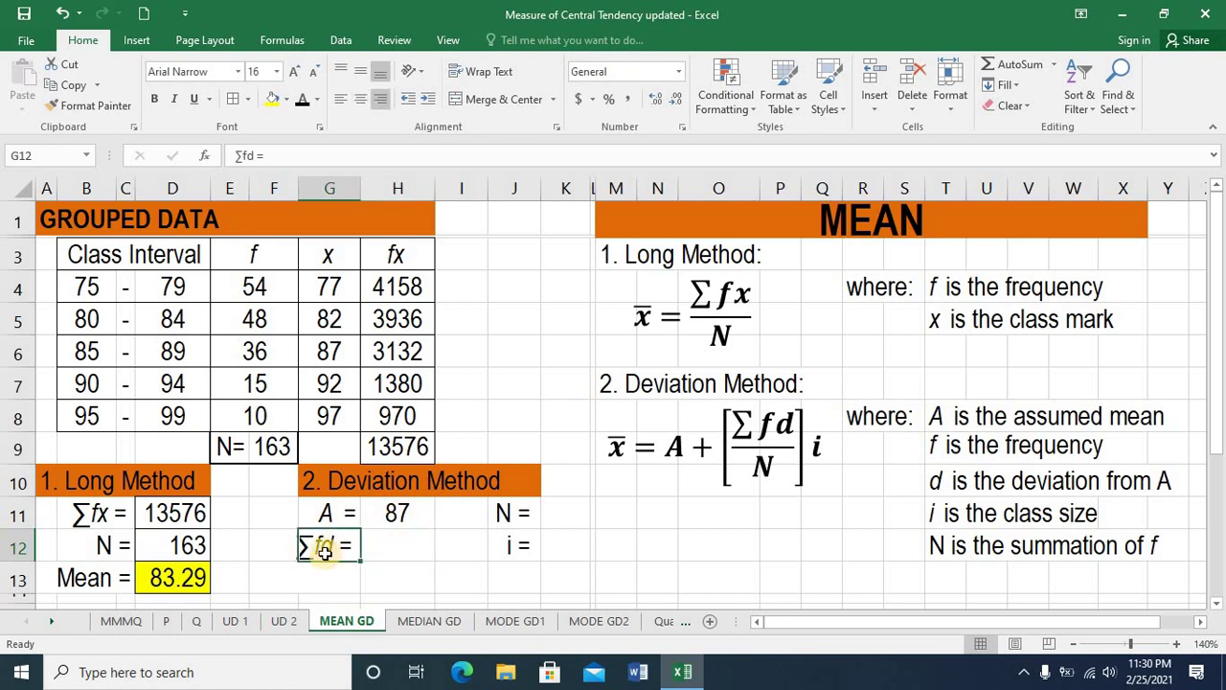
# Add italic column headers d in I3 and fd in J3.
pyautogui.click(460, 245)
pyautogui.hotkey('ctrl', 'i')
pyautogui.write('d')
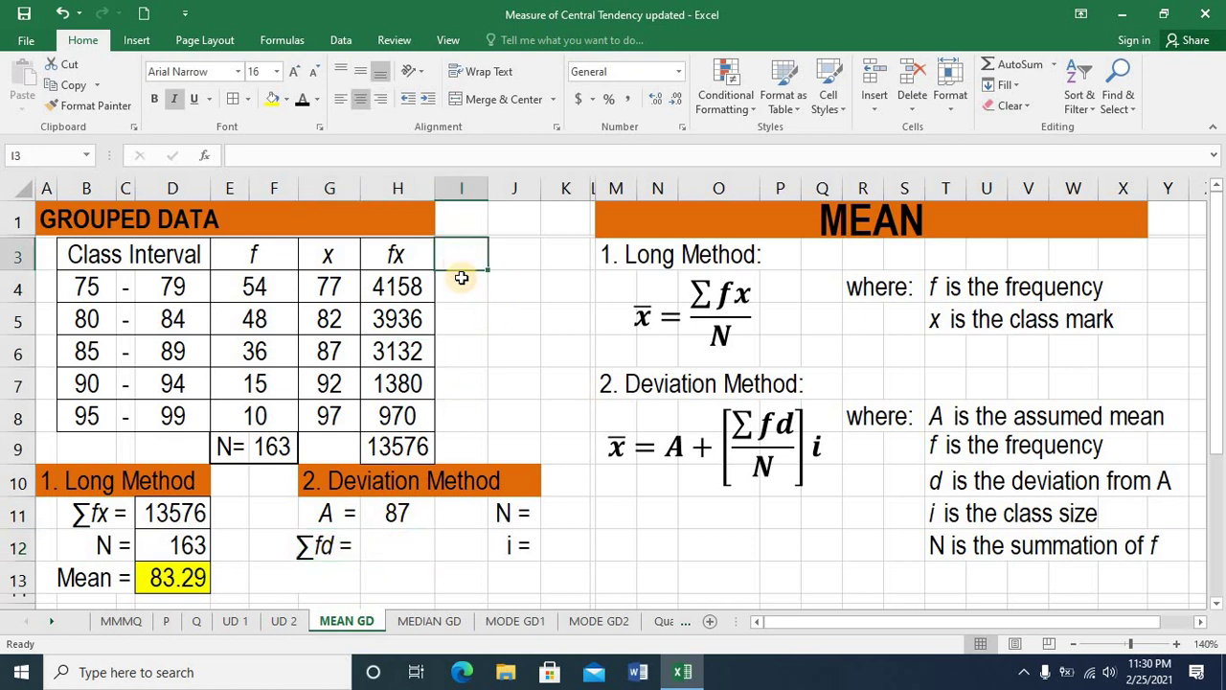
pyautogui.click(474, 345)
pyautogui.click(254, 254)
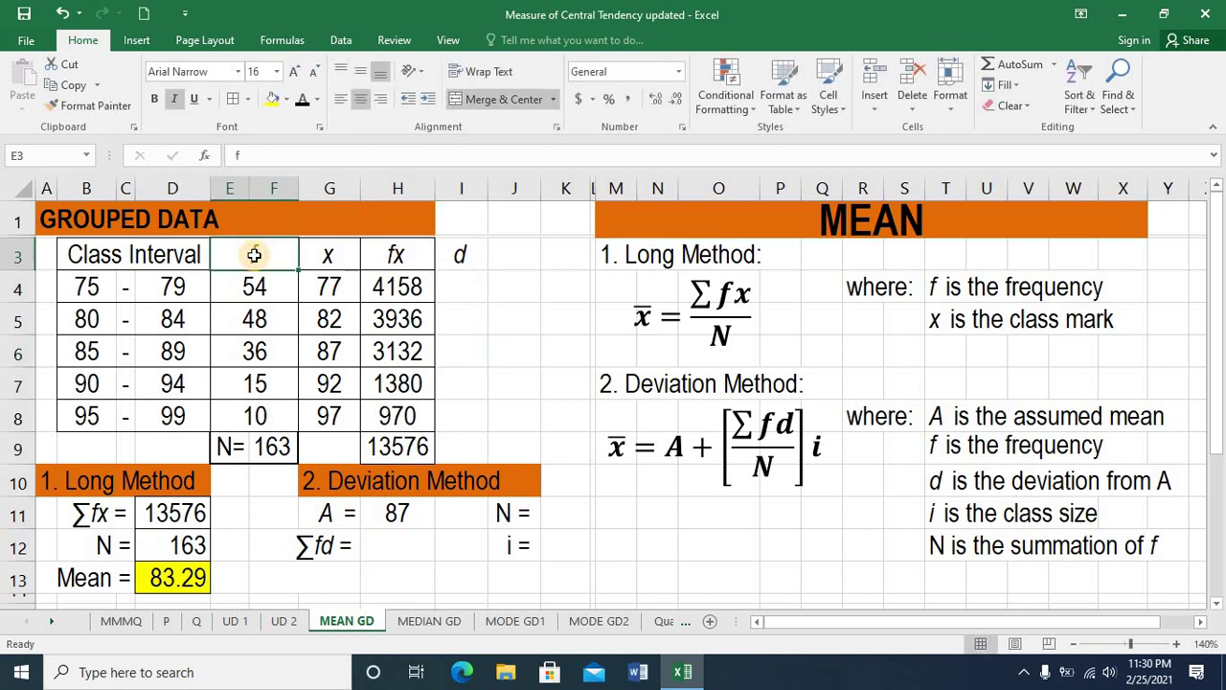
pyautogui.click(482, 258)
pyautogui.click(509, 267)
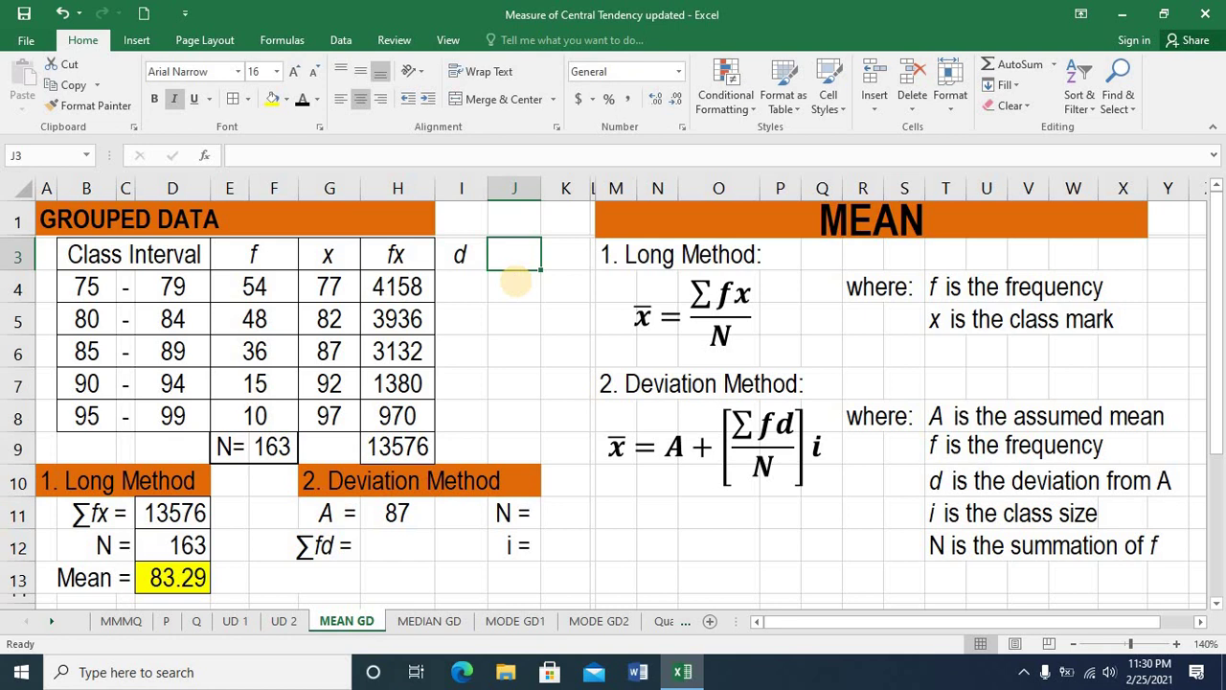
pyautogui.write('fd')
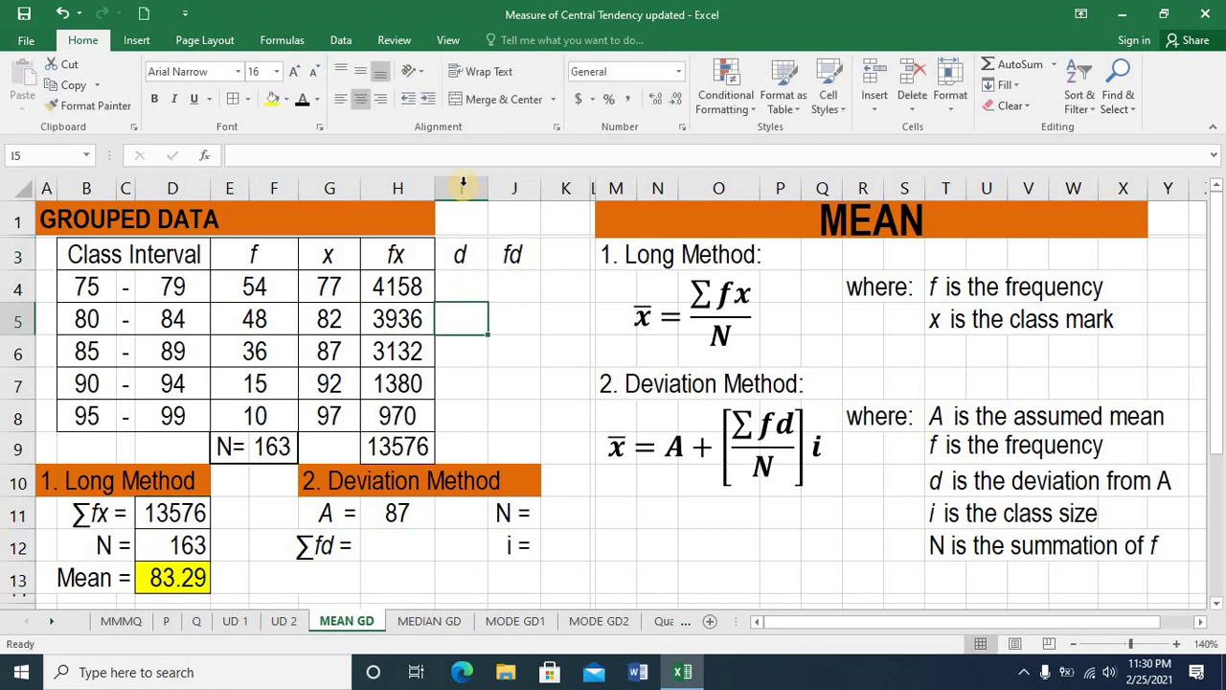
pyautogui.click(461, 187)
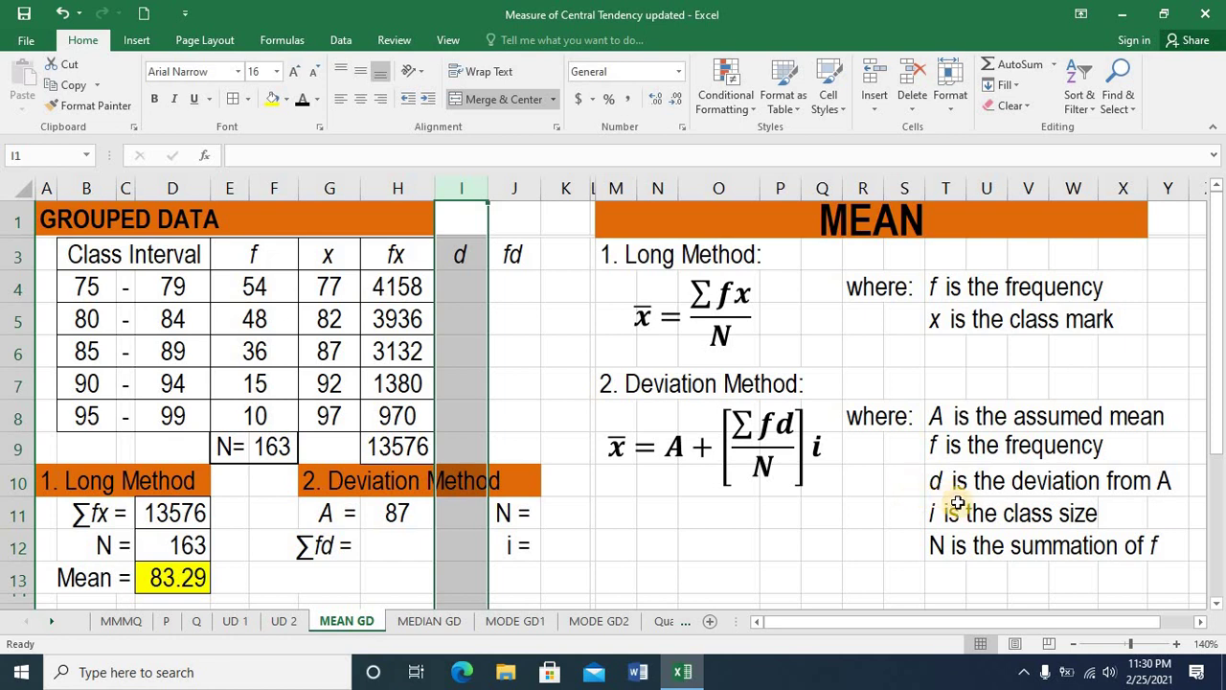
# Give the 85–89 class (class mark 87) a deviation d of 0.
pyautogui.click(899, 483)
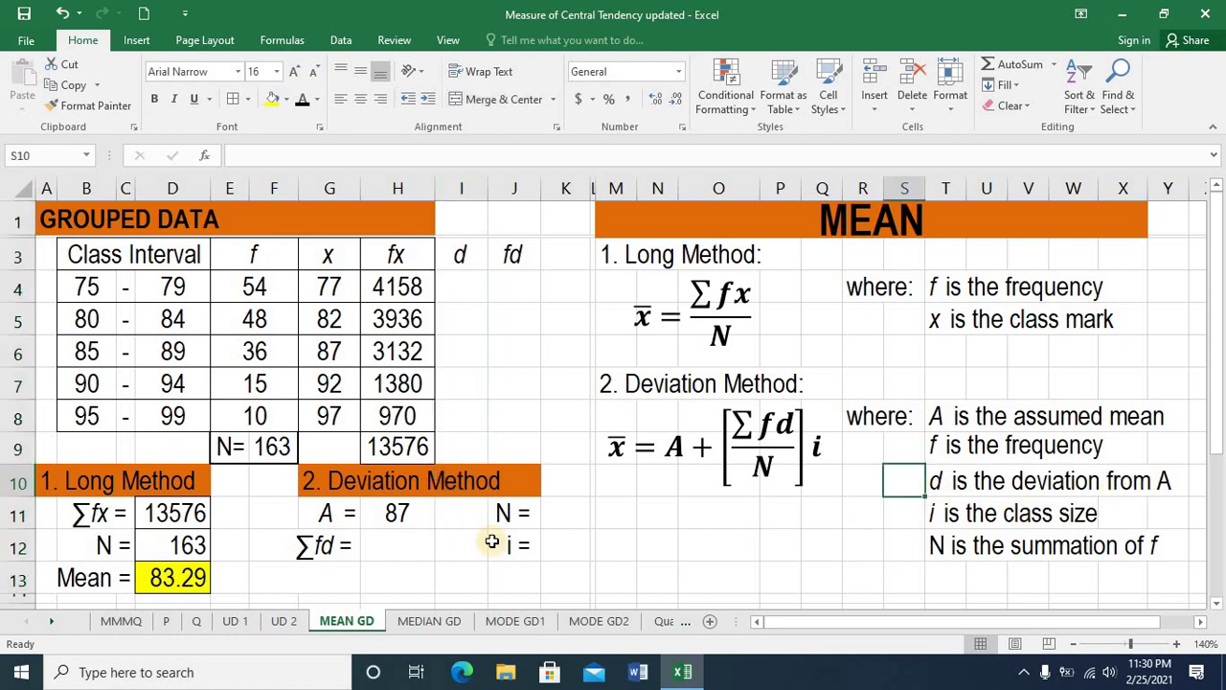
pyautogui.click(398, 513)
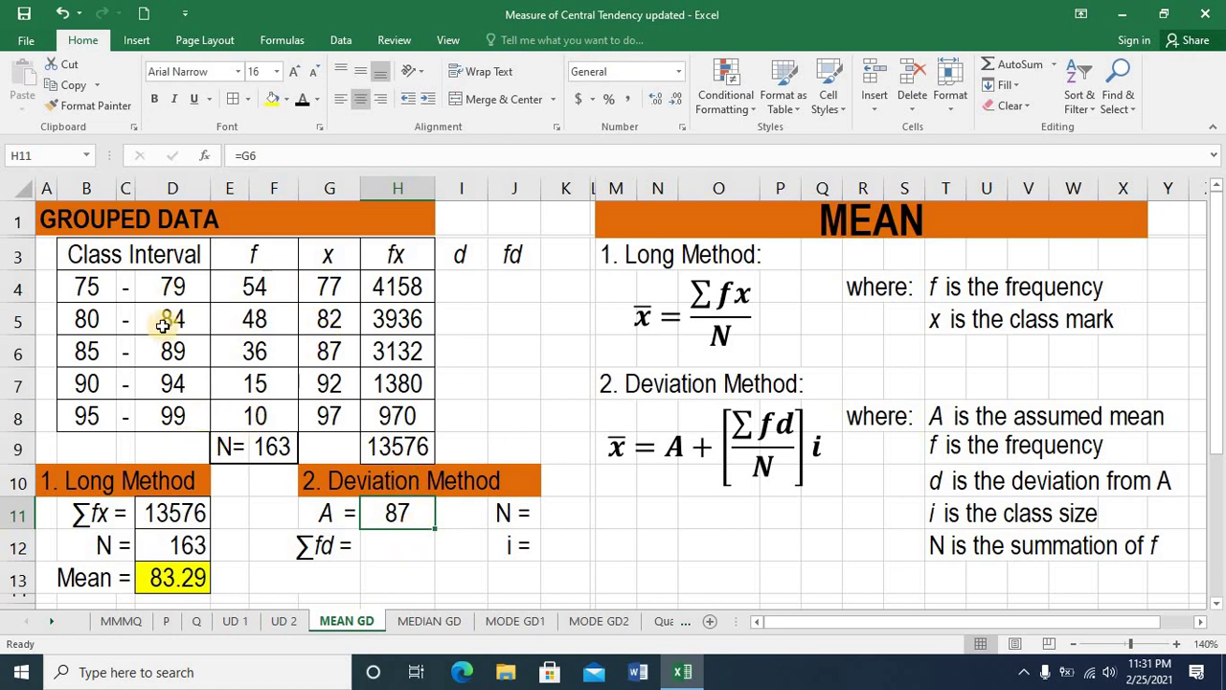
pyautogui.click(20, 354)
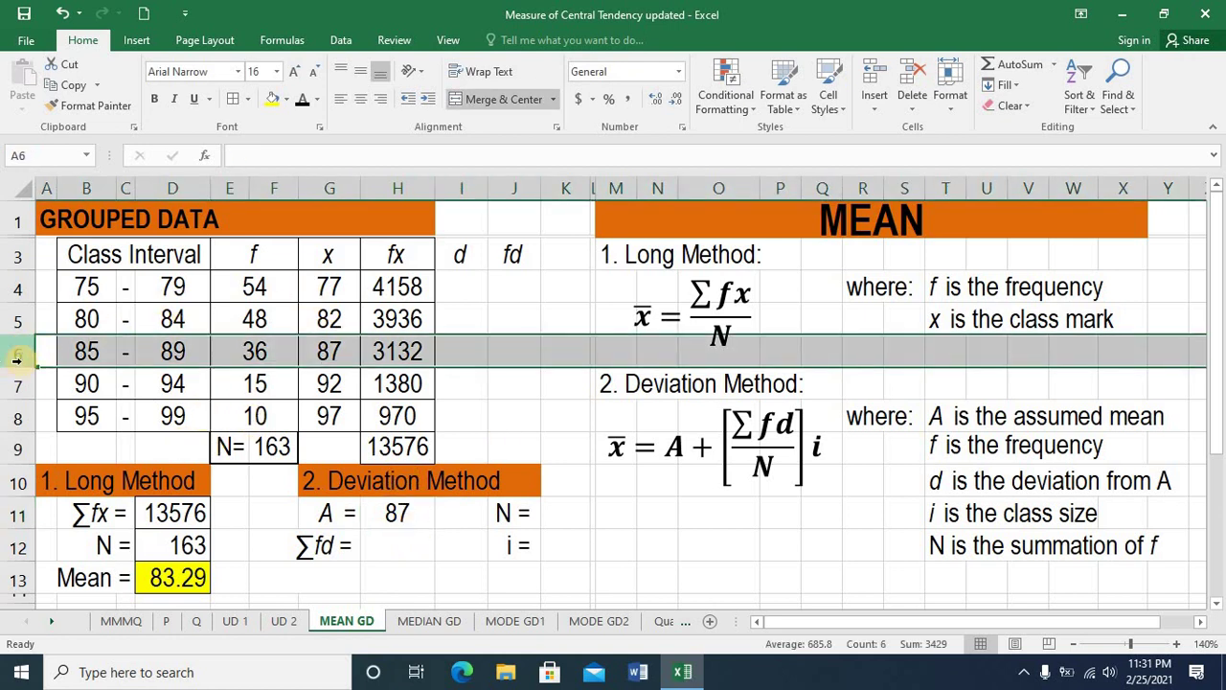
pyautogui.click(334, 351)
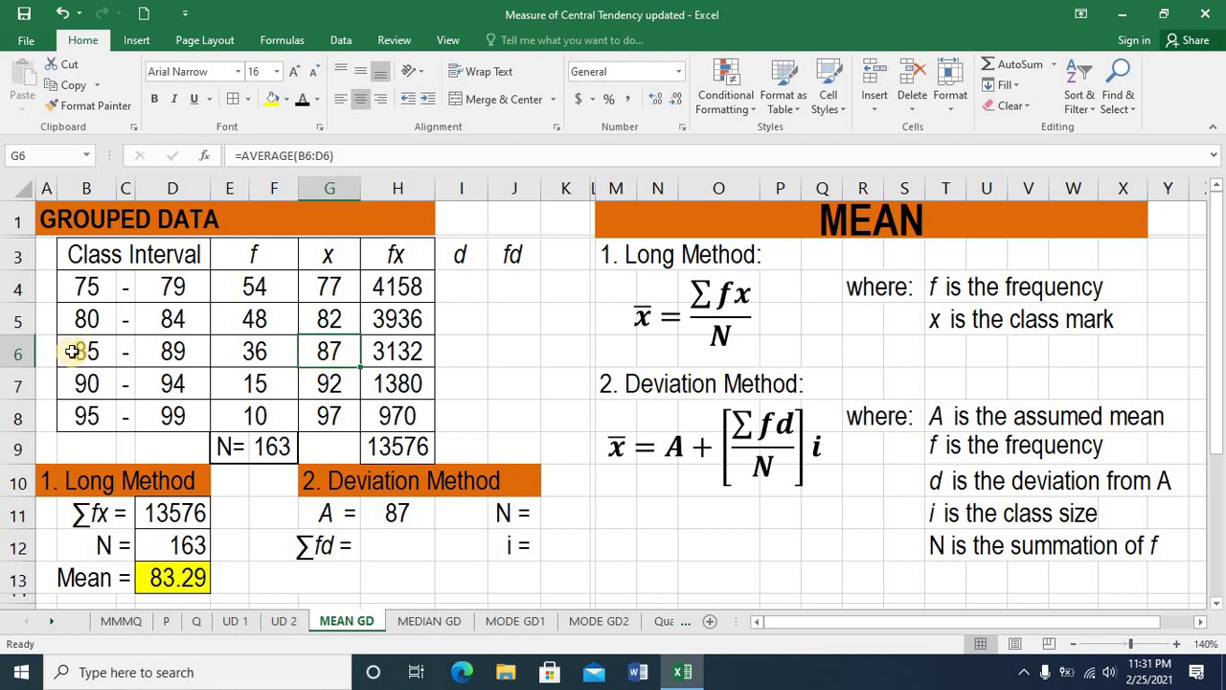
pyautogui.click(16, 354)
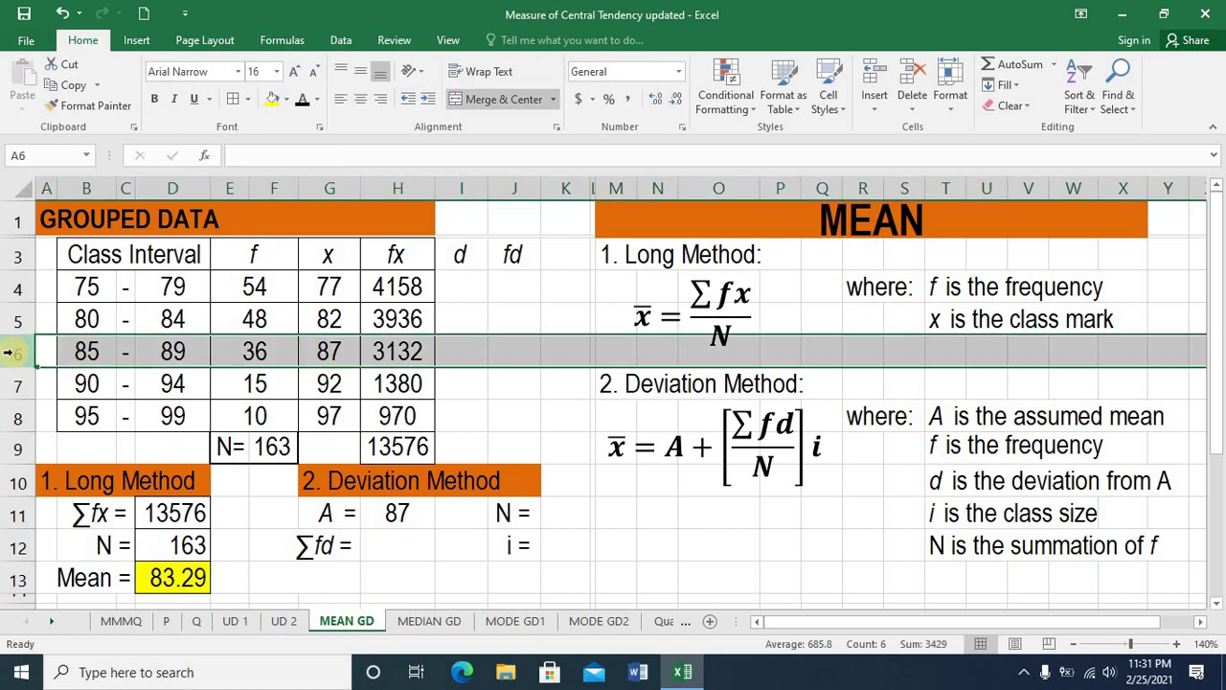
pyautogui.click(461, 350)
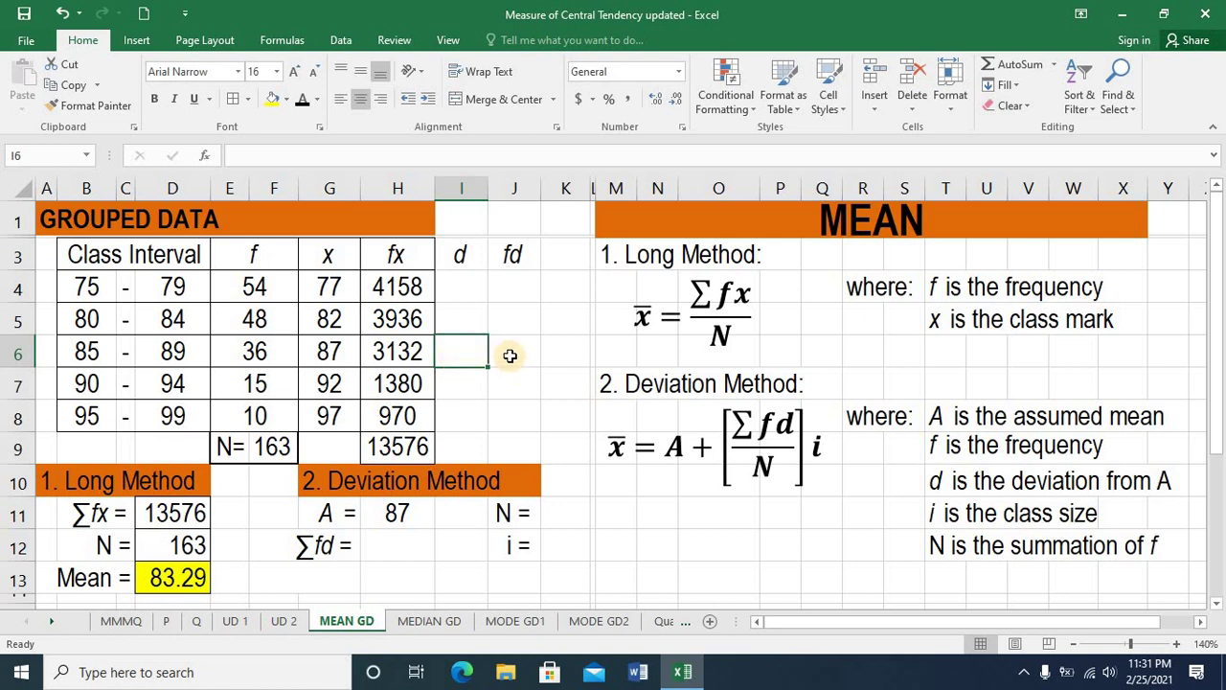
pyautogui.write('0')
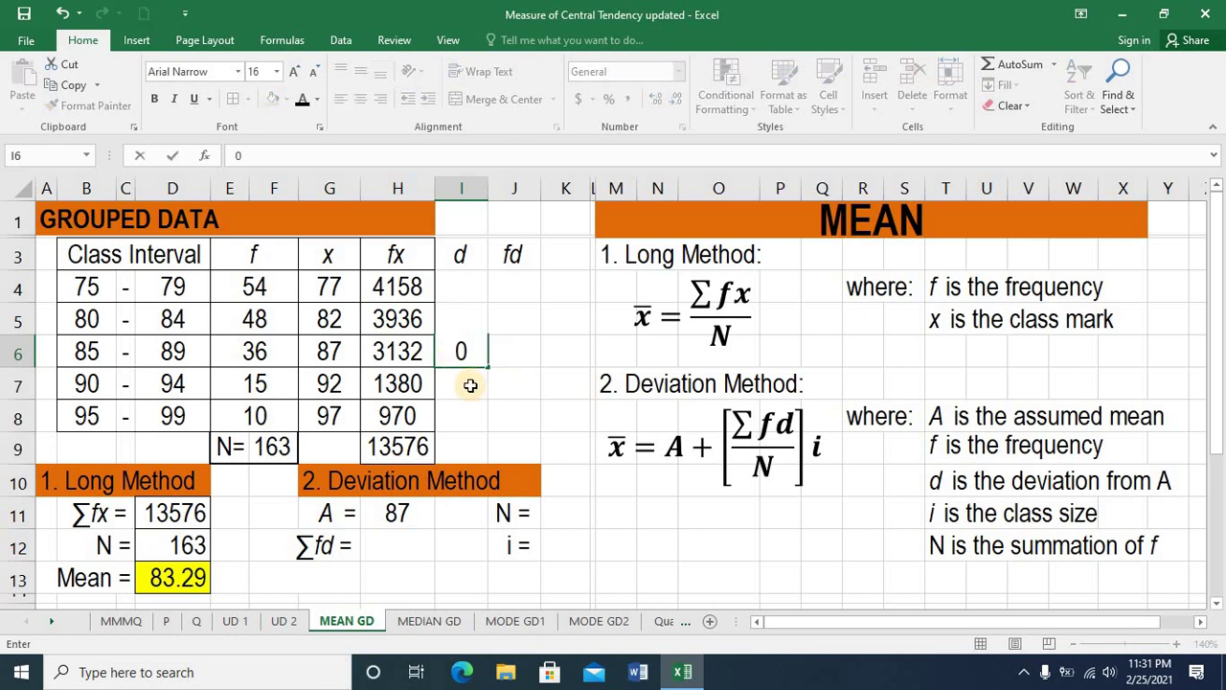
pyautogui.press('Return')
# Enter deviations -1, -2, 1 and 2 for the 80–84, 75–79, 90–94 and 95–99 classes.
pyautogui.click(462, 358)
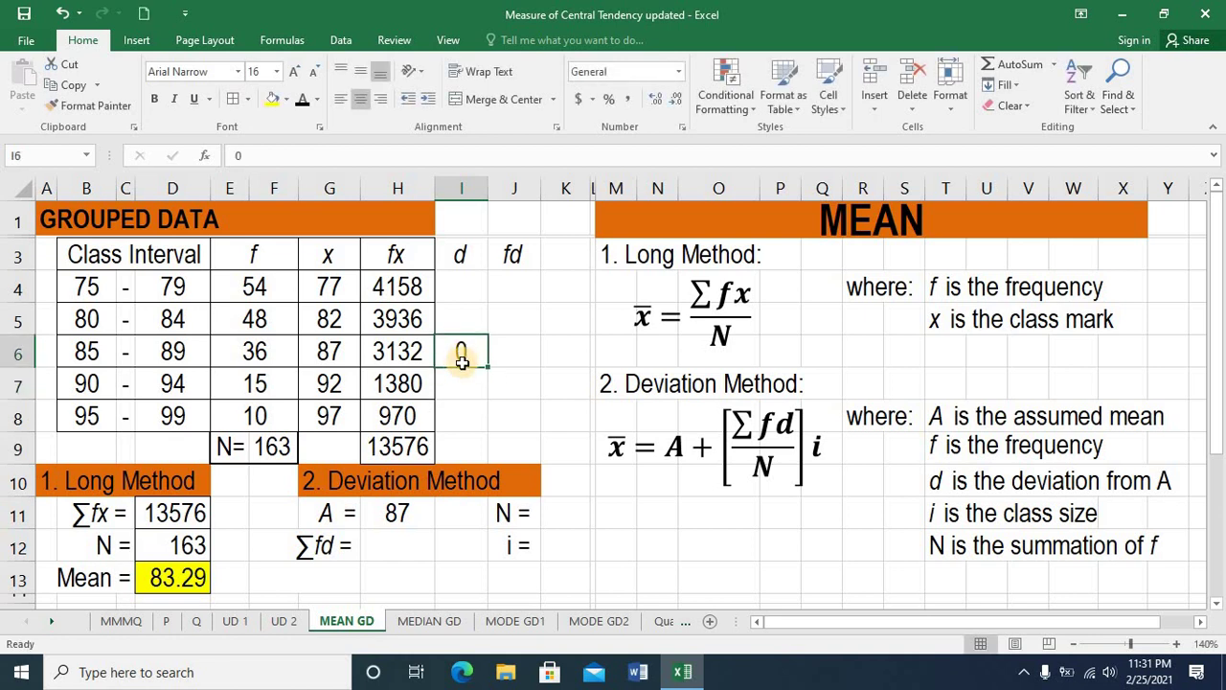
pyautogui.click(461, 329)
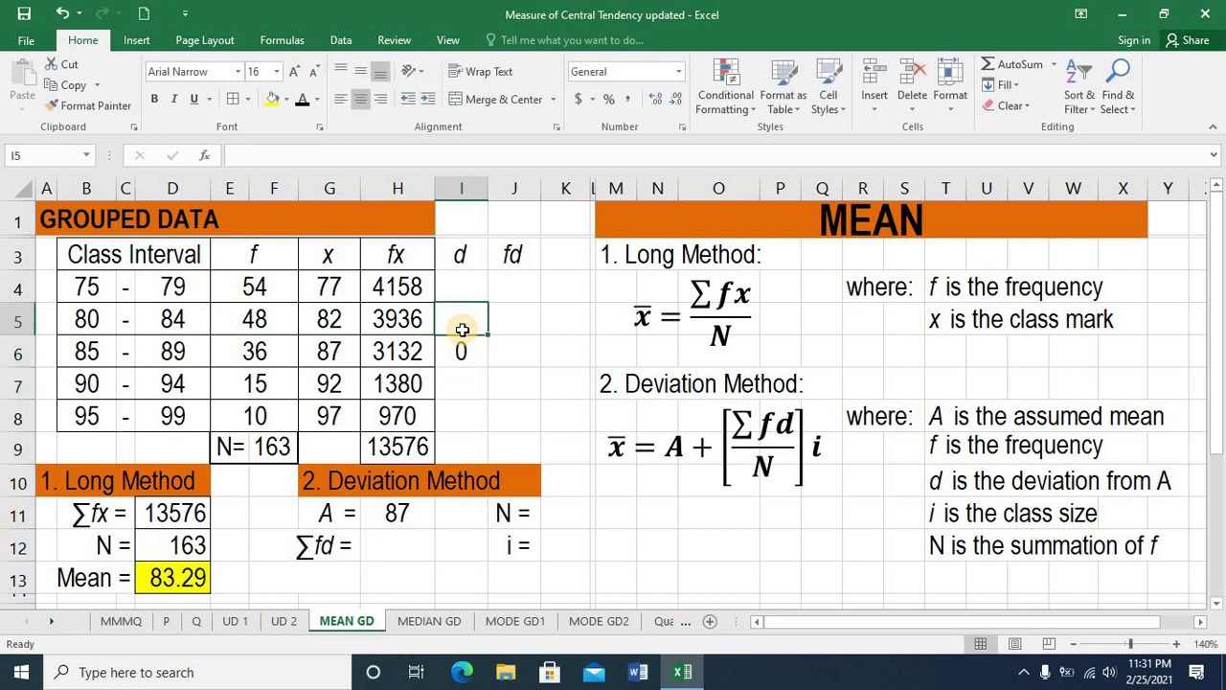
pyautogui.write('-1')
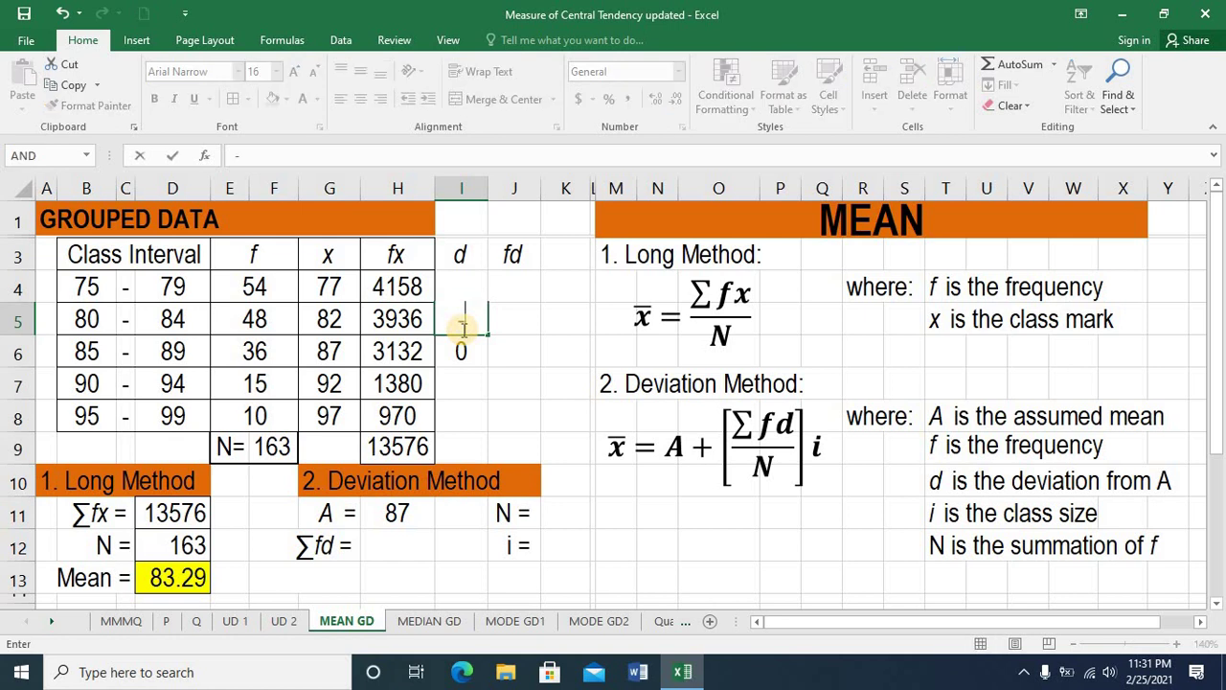
pyautogui.click(465, 292)
pyautogui.write('-2')
pyautogui.click(474, 381)
pyautogui.write('1')
pyautogui.click(464, 418)
pyautogui.write('2')
pyautogui.click(466, 443)
# Apply All Borders to the d column I3:I8.
pyautogui.moveTo(460, 253); pyautogui.dragTo(470, 412)
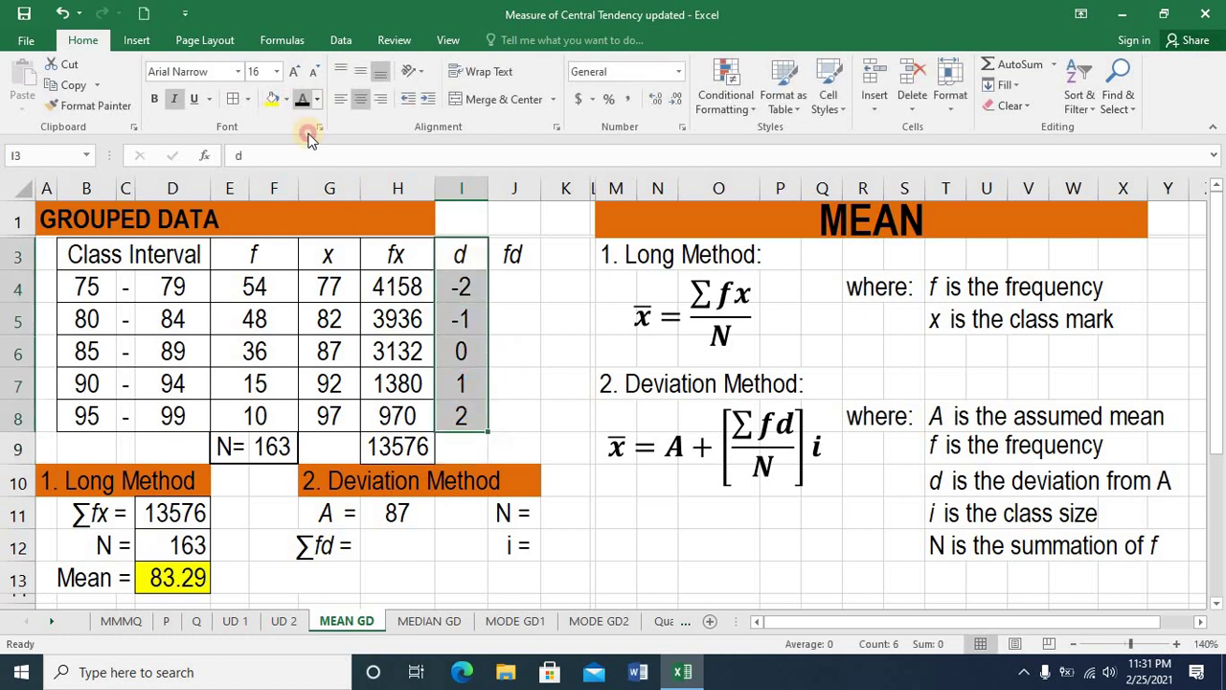
pyautogui.click(73, 298)
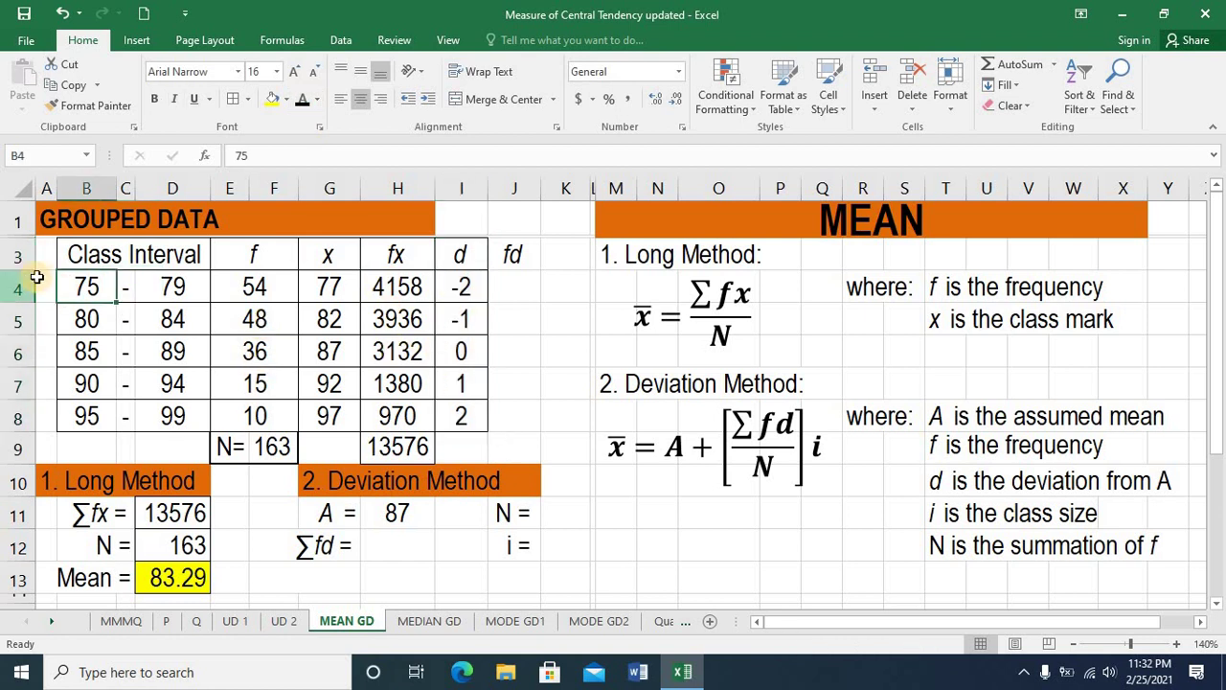
pyautogui.click(42, 285)
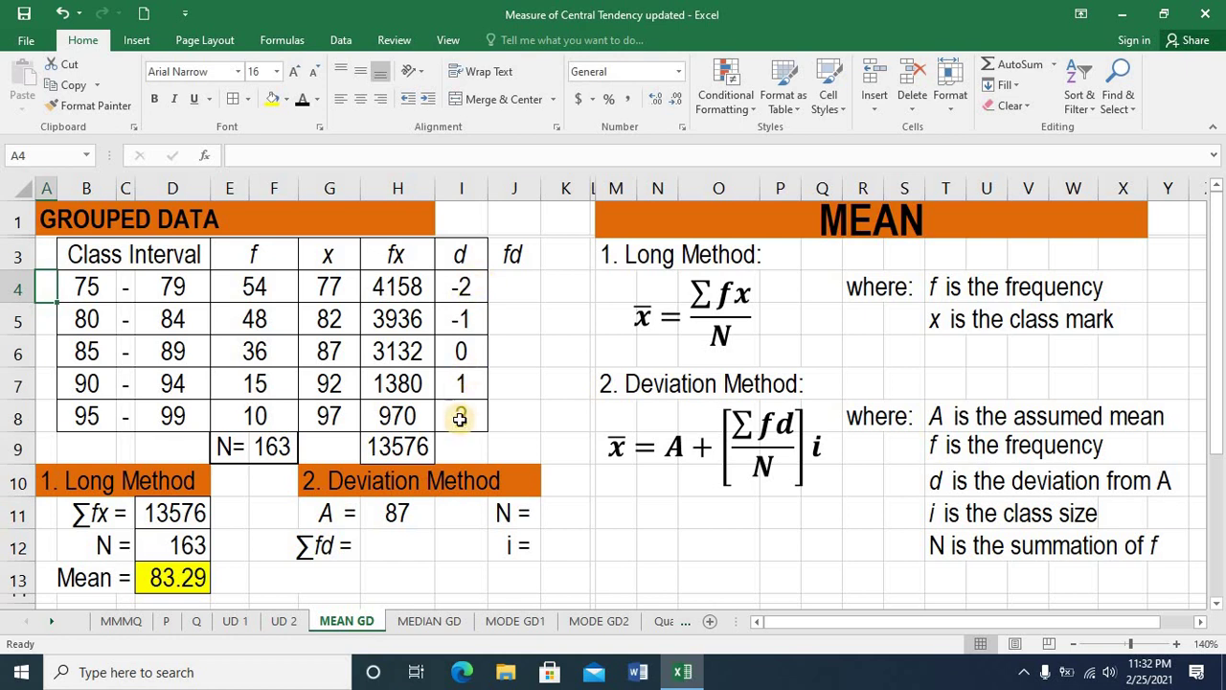
pyautogui.click(465, 254)
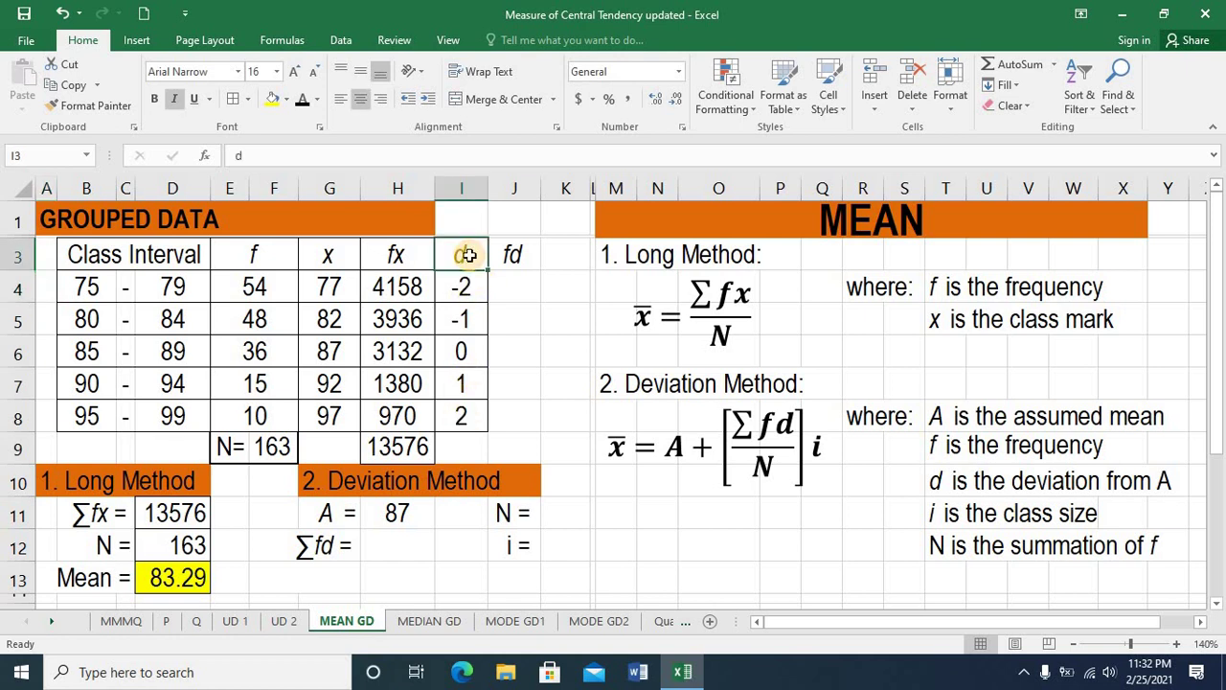
pyautogui.click(505, 283)
pyautogui.click(270, 257)
pyautogui.click(468, 254)
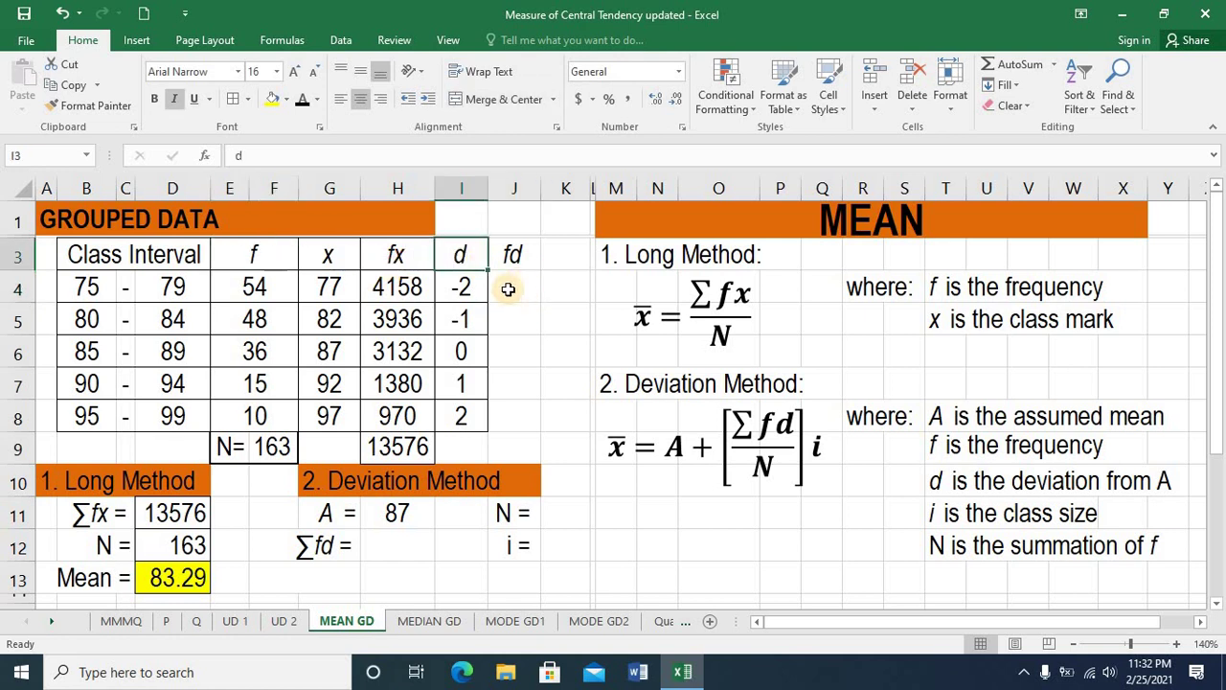
# Enter =E4*I4 in J4, giving -108, and fill it down to J8.
pyautogui.click(514, 290)
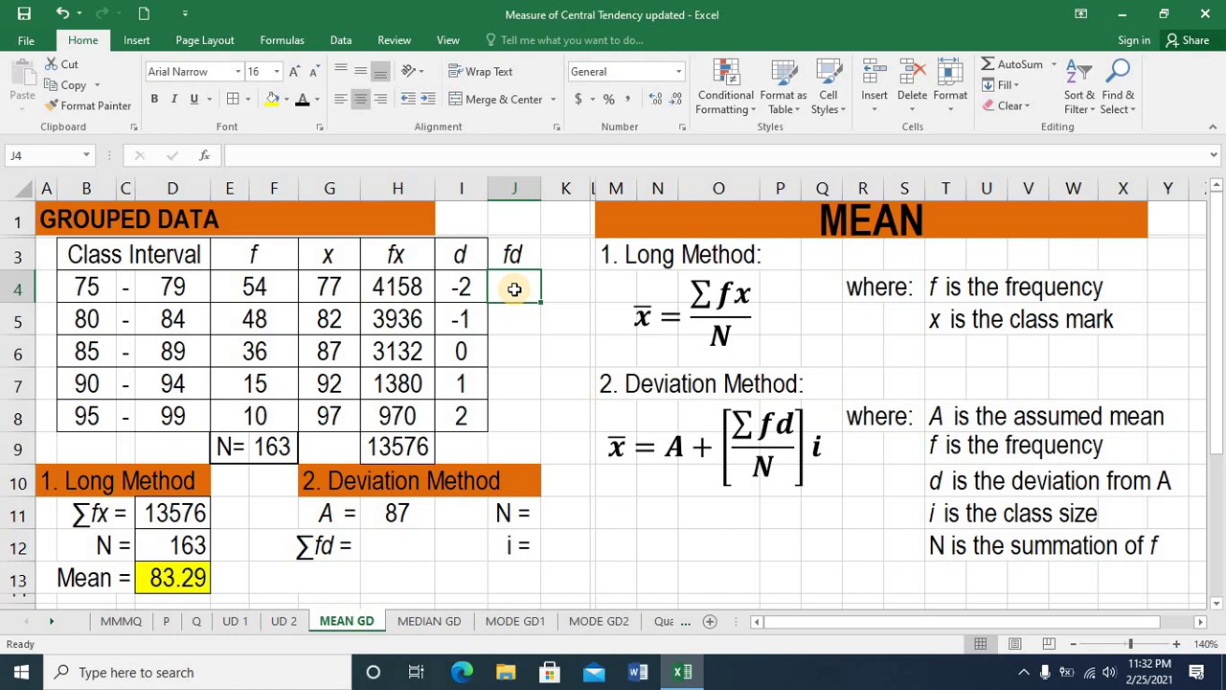
pyautogui.write('=')
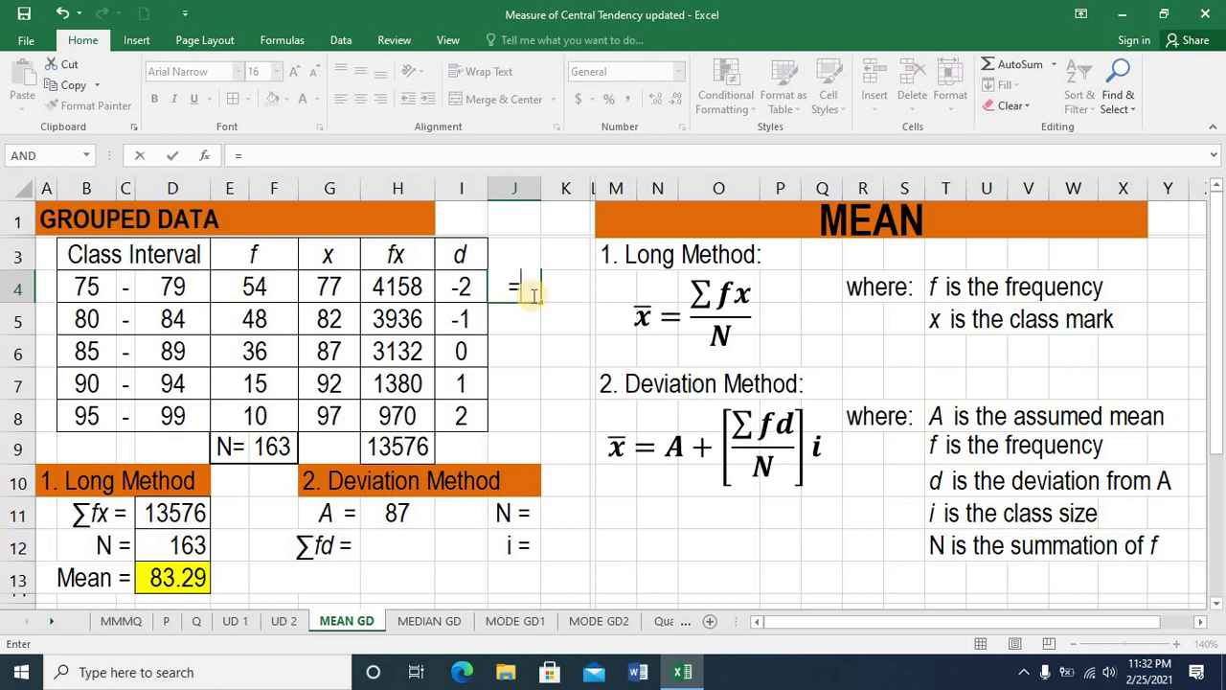
pyautogui.click(260, 285)
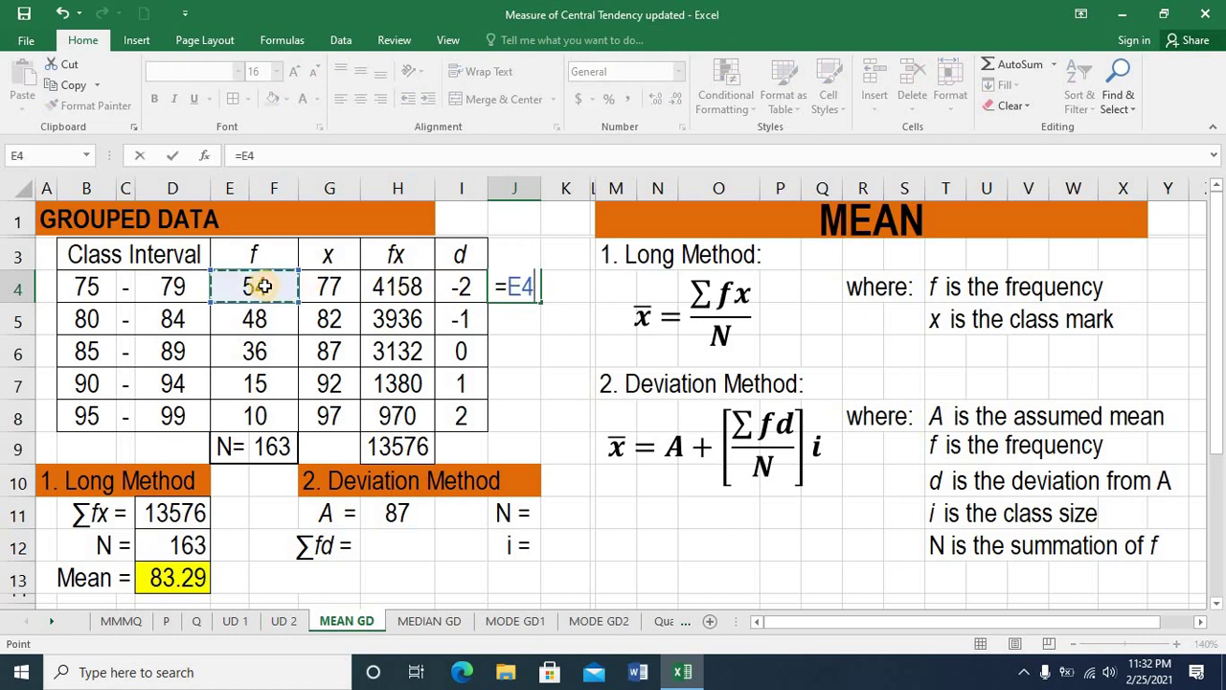
pyautogui.write('*')
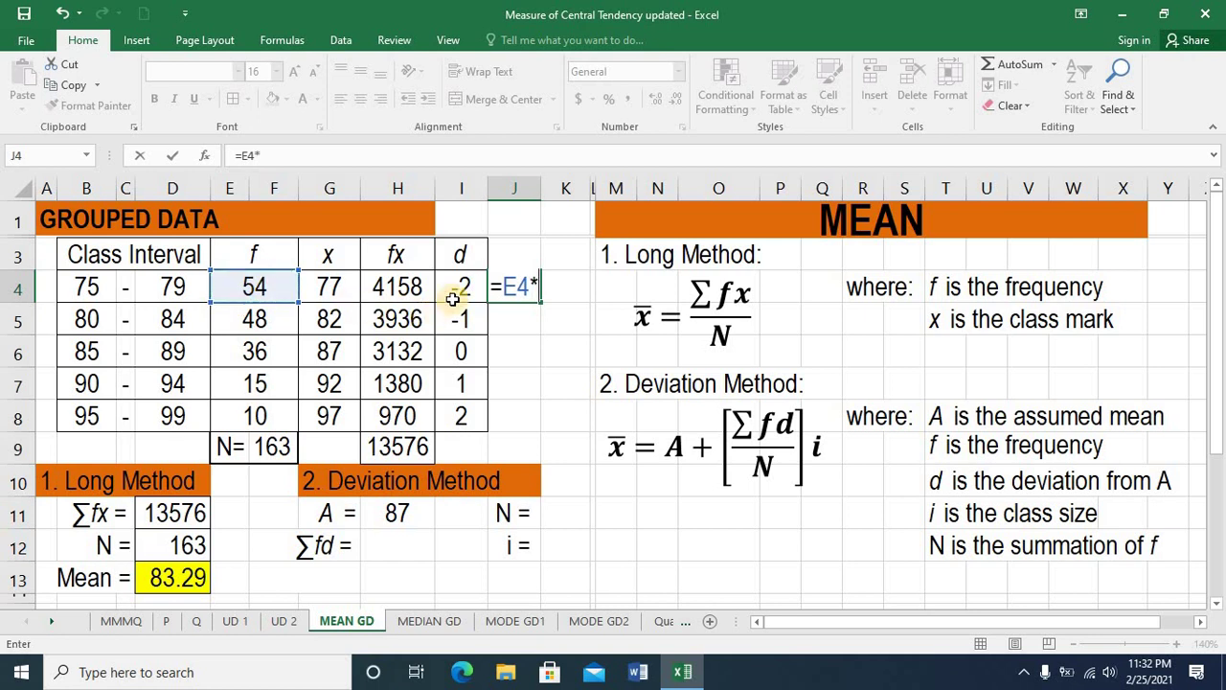
pyautogui.click(458, 287)
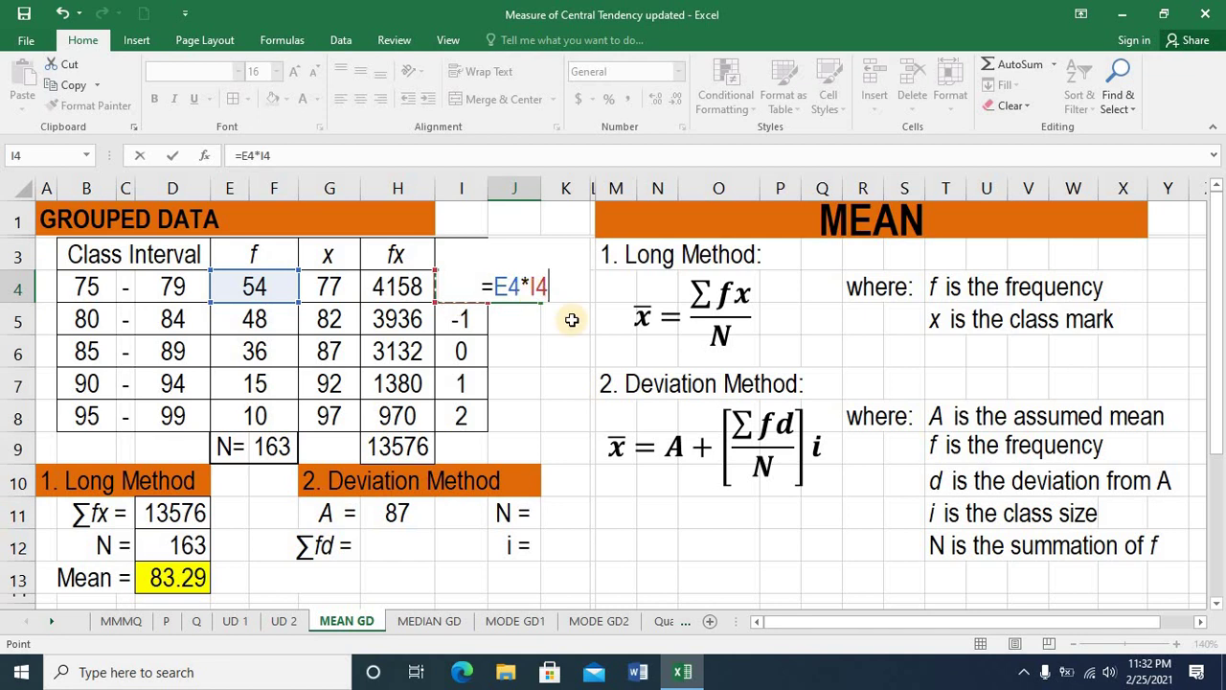
pyautogui.press('Return')
pyautogui.click(530, 288)
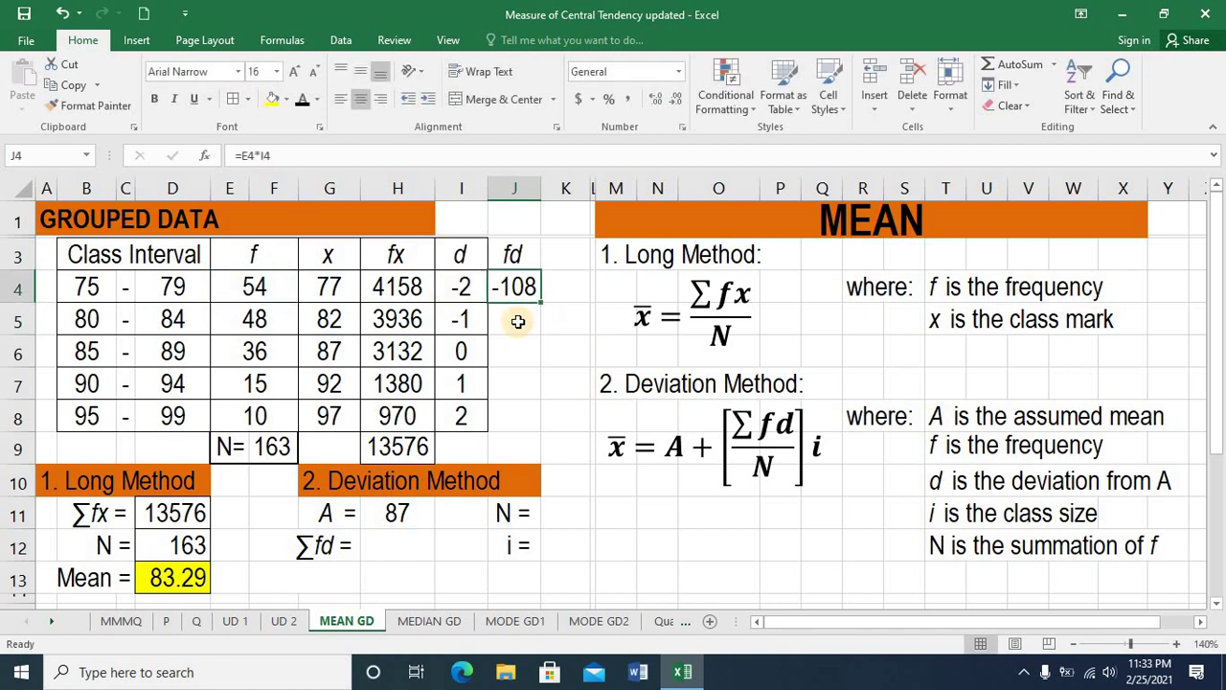
pyautogui.moveTo(541, 413); pyautogui.dragTo(544, 424)
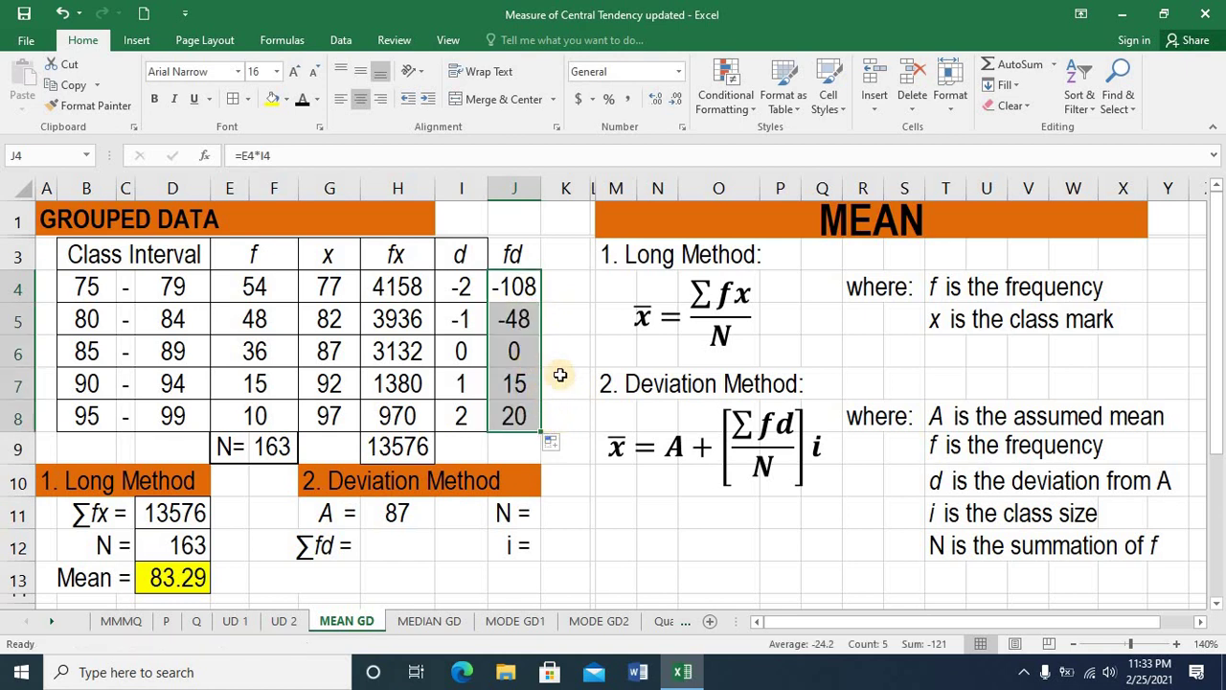
# Check the fd values 20, 15, 0 and -48 against each class's f and d.
pyautogui.click(555, 417)
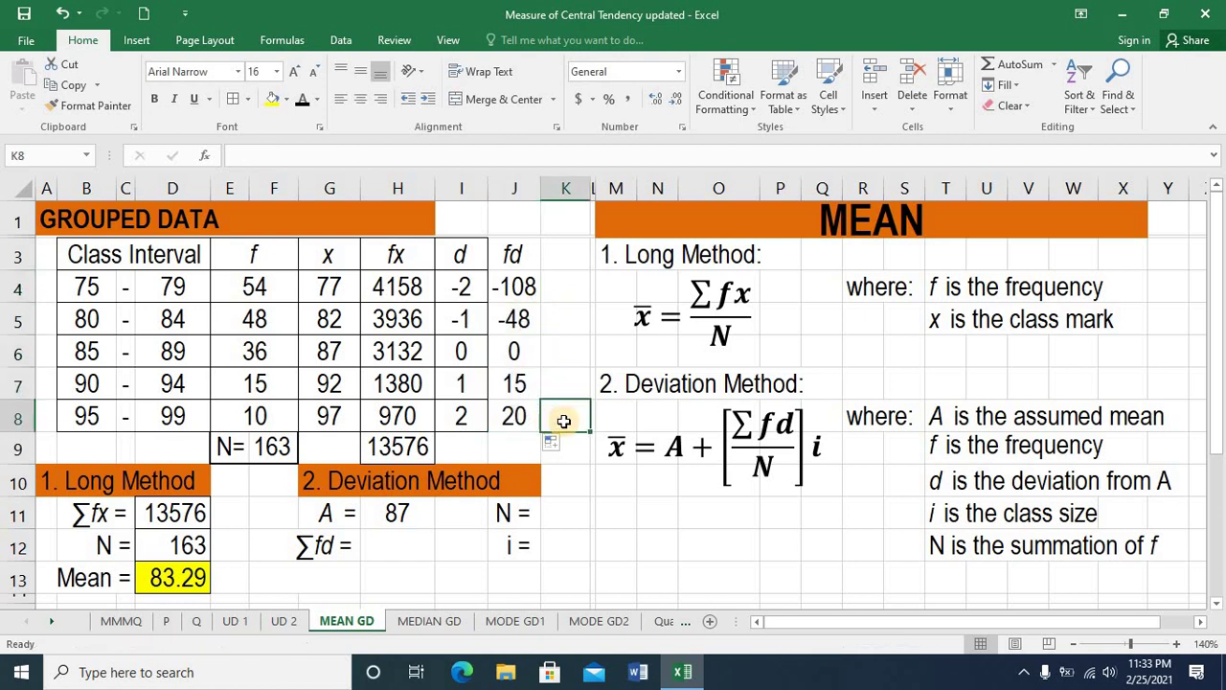
pyautogui.click(258, 418)
pyautogui.click(508, 417)
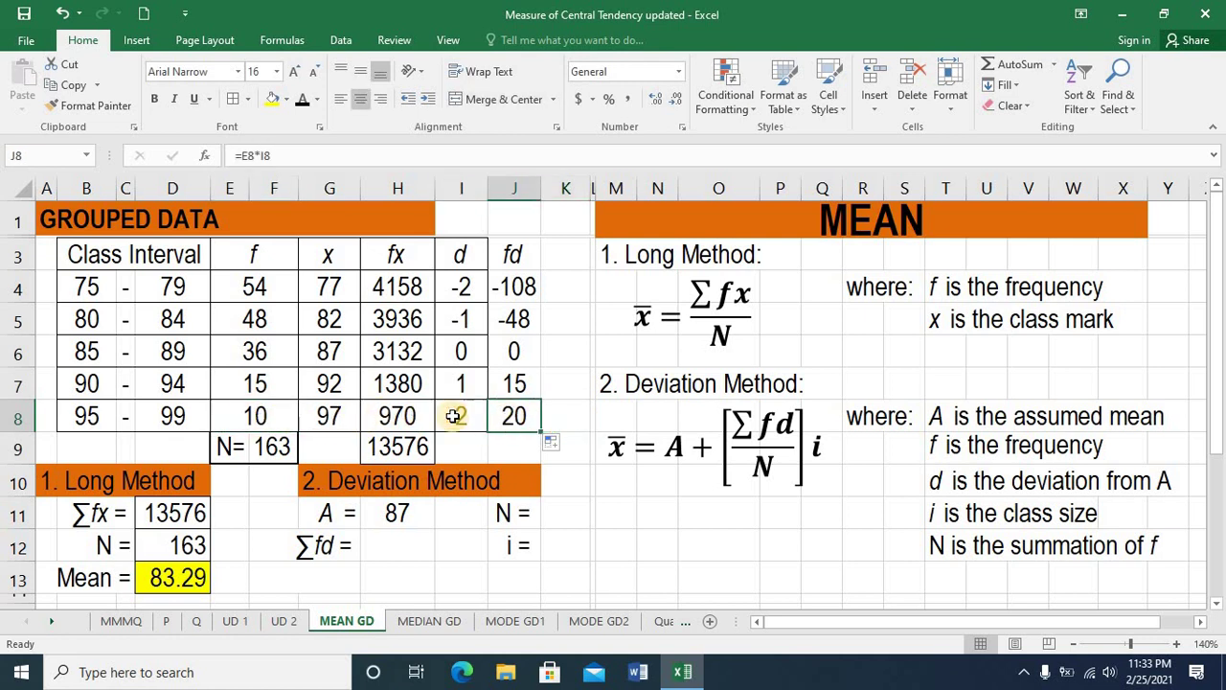
pyautogui.click(287, 383)
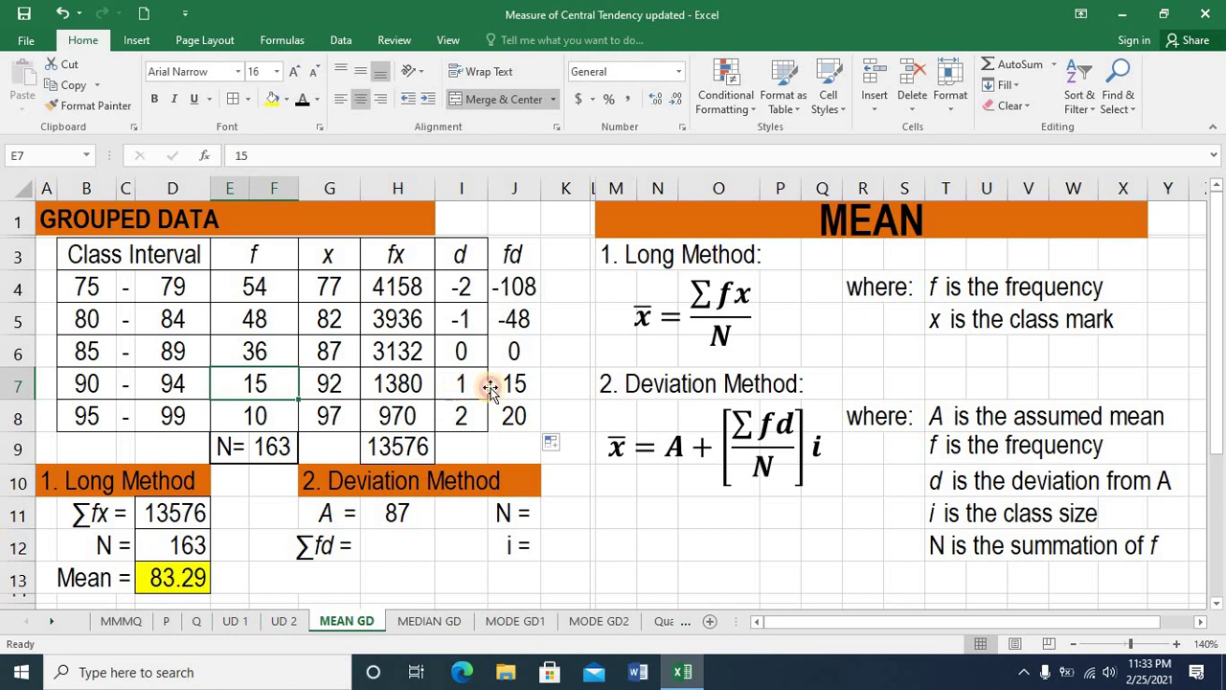
pyautogui.click(463, 385)
pyautogui.click(508, 384)
pyautogui.click(259, 353)
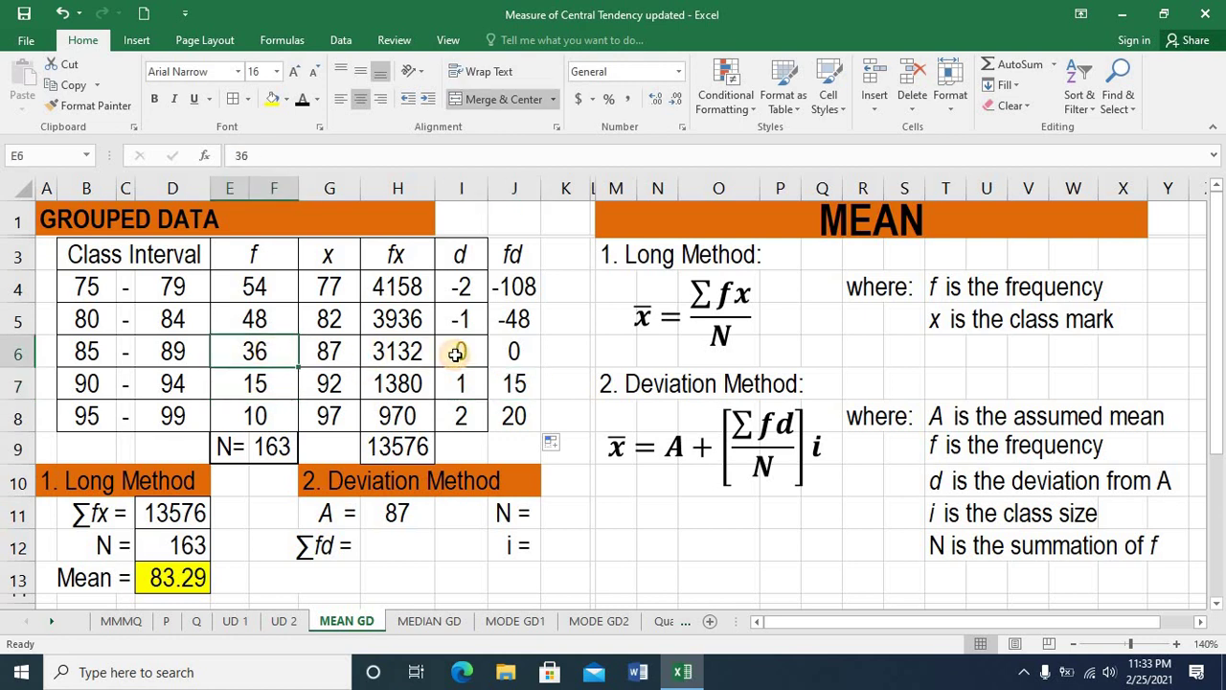
pyautogui.click(457, 354)
pyautogui.click(516, 356)
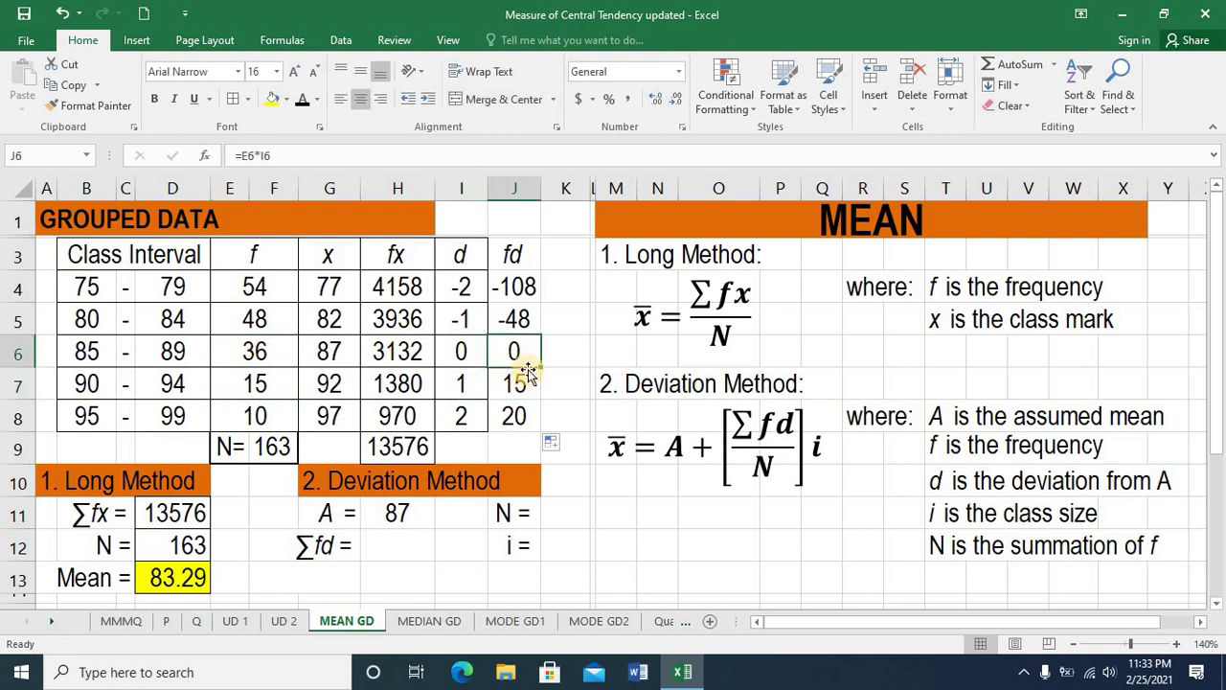
pyautogui.click(257, 316)
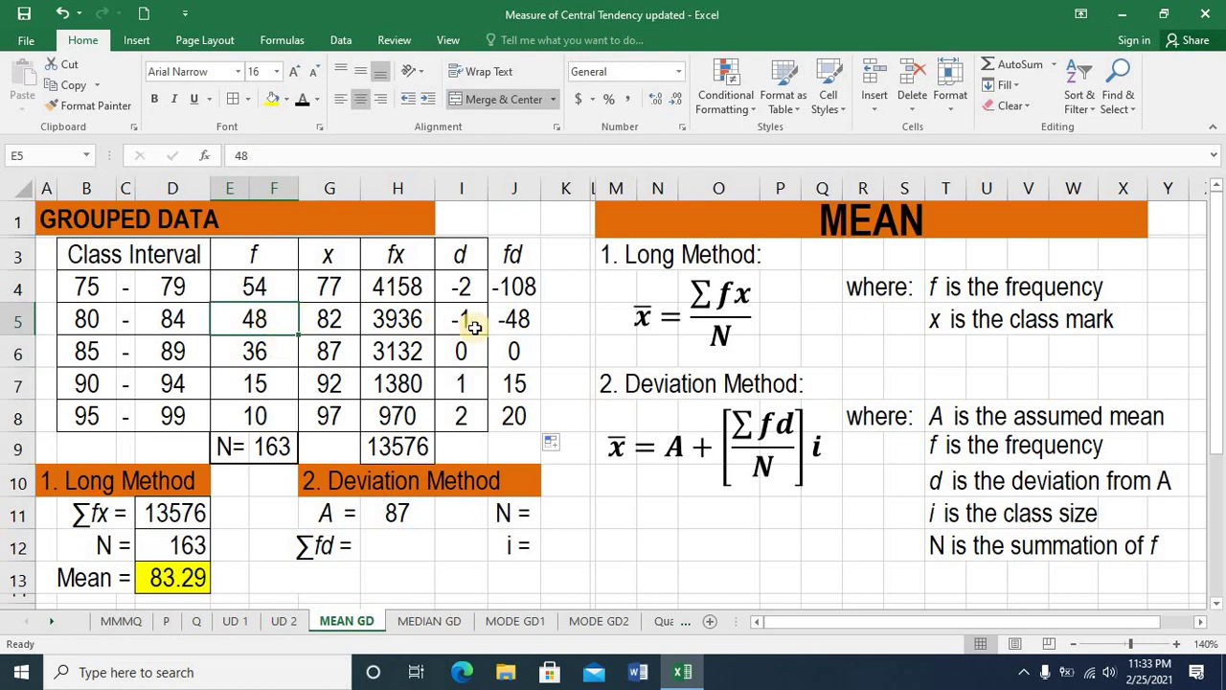
pyautogui.click(527, 321)
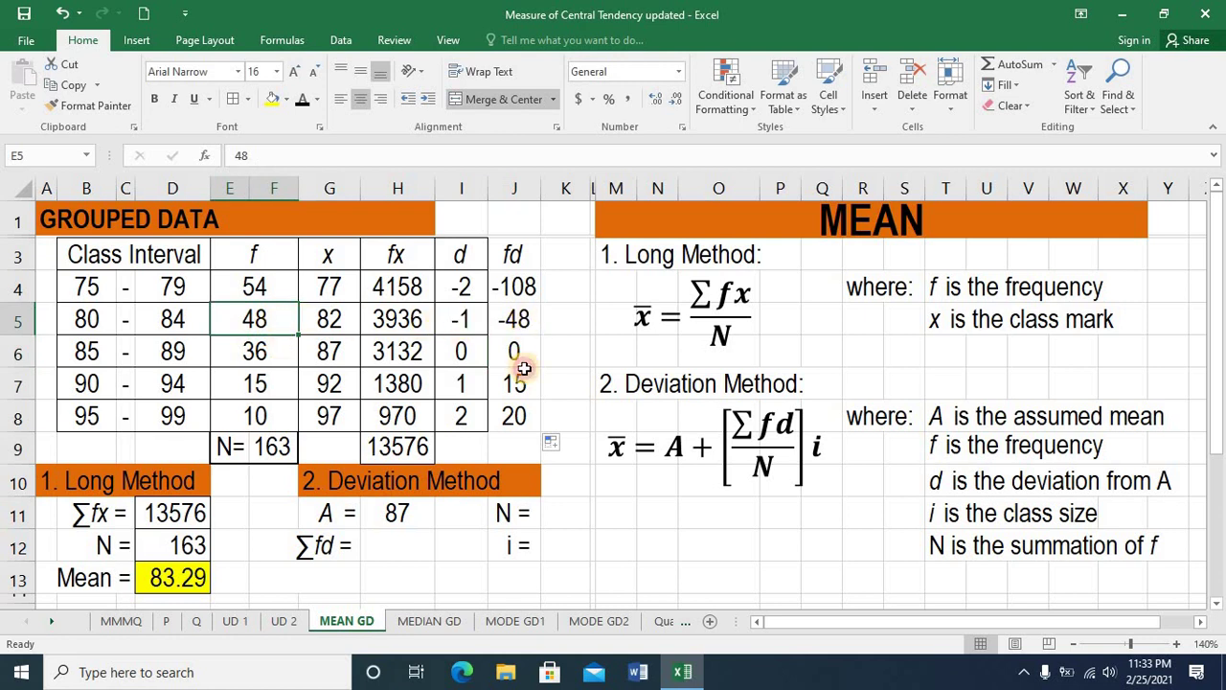
pyautogui.click(518, 446)
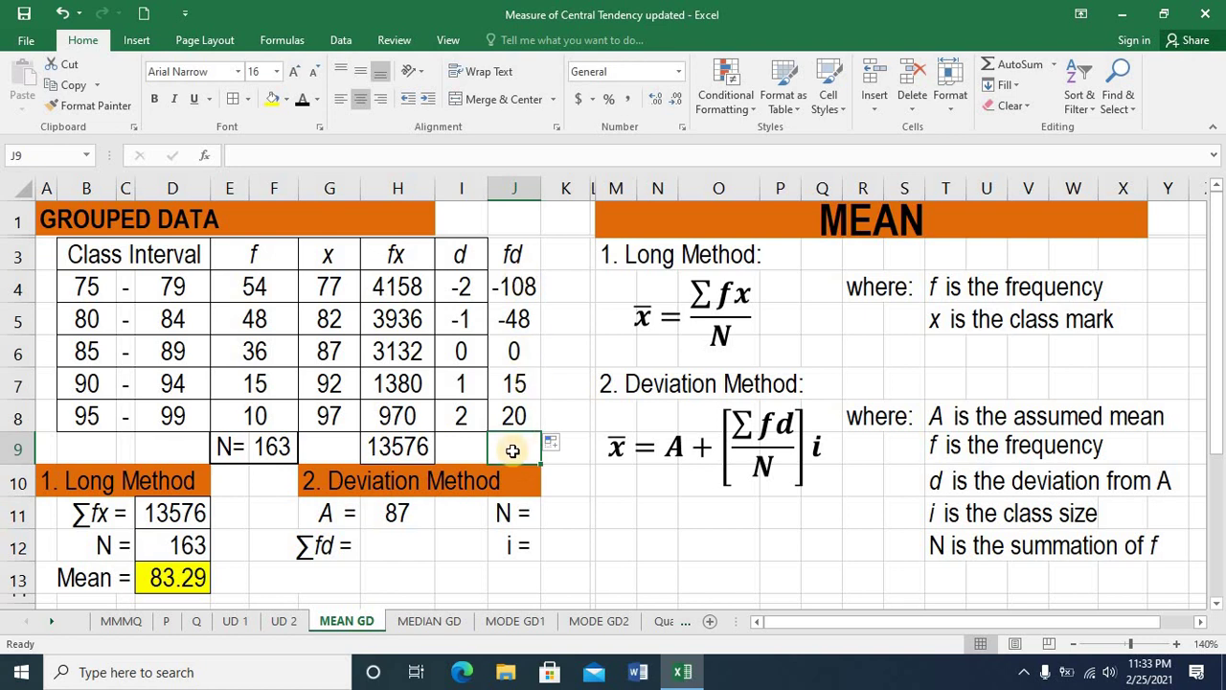
# Total the fd column in J9 with =SUM(J4:J8), giving -121.
pyautogui.write('=')
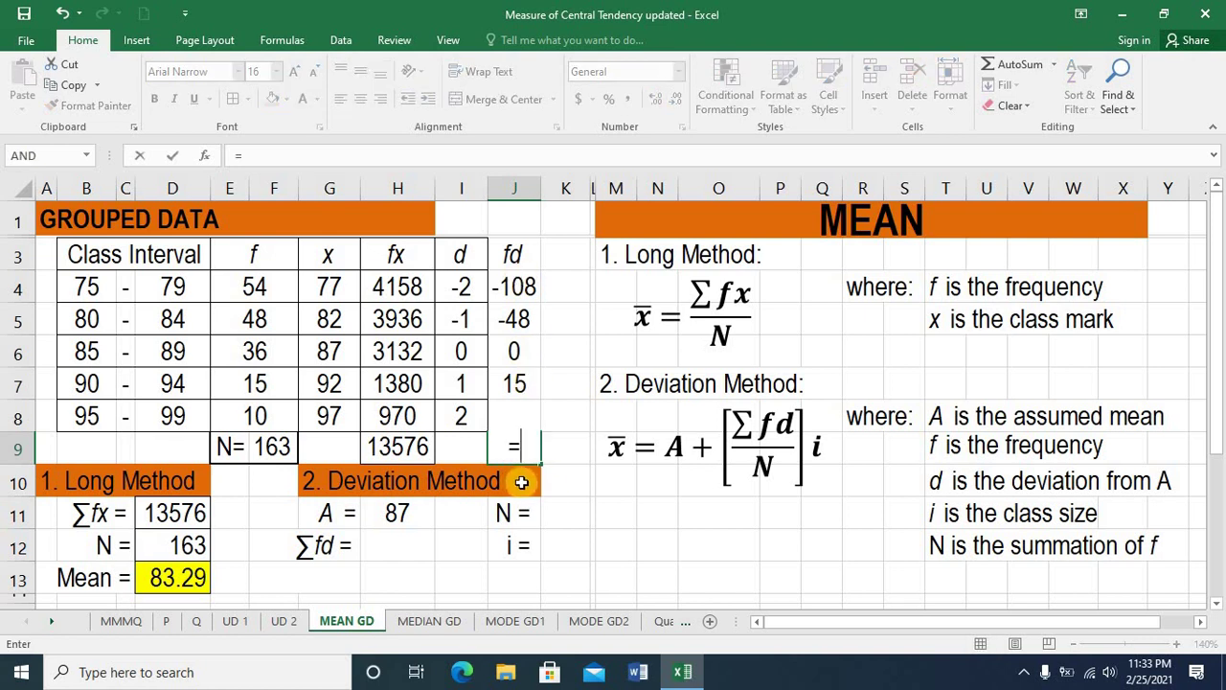
pyautogui.write('sum')
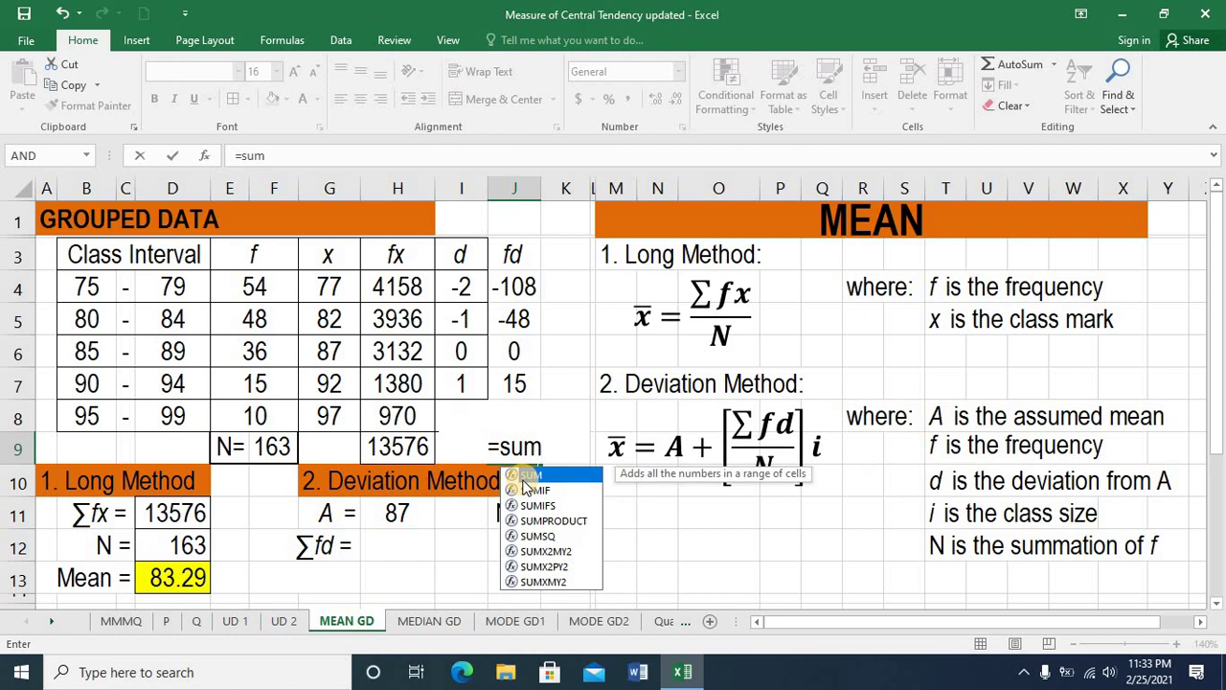
pyautogui.write('(')
pyautogui.moveTo(516, 286); pyautogui.dragTo(526, 440)
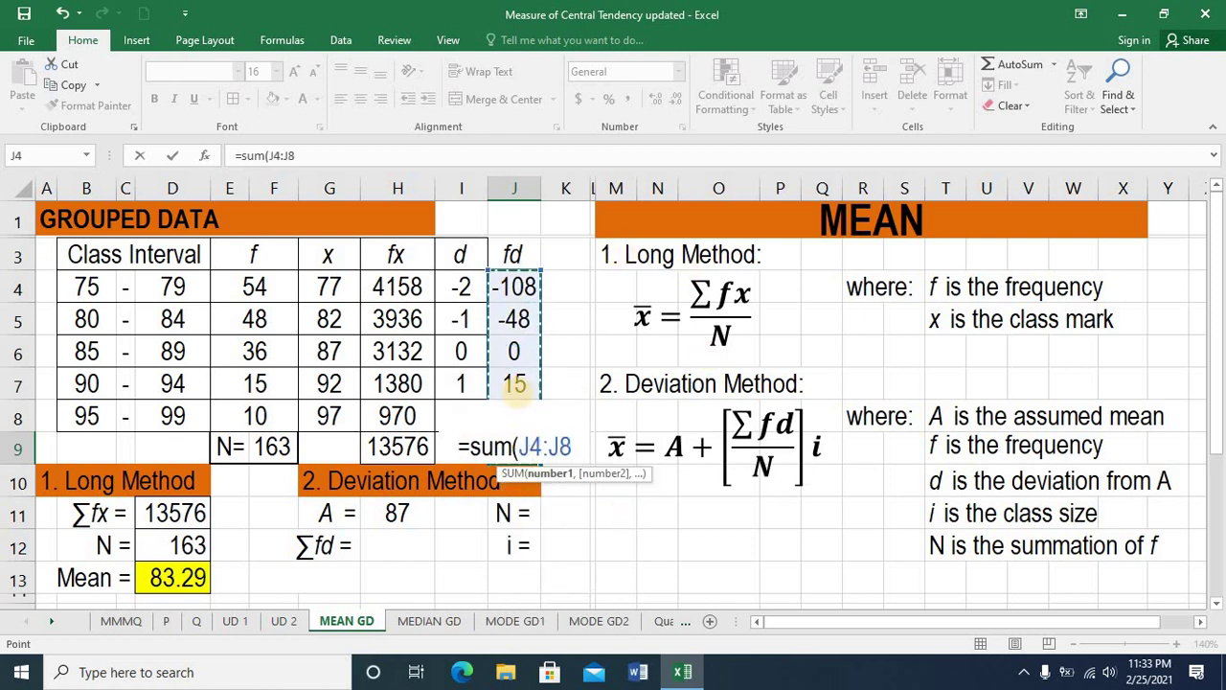
pyautogui.press('Return')
pyautogui.click(525, 453)
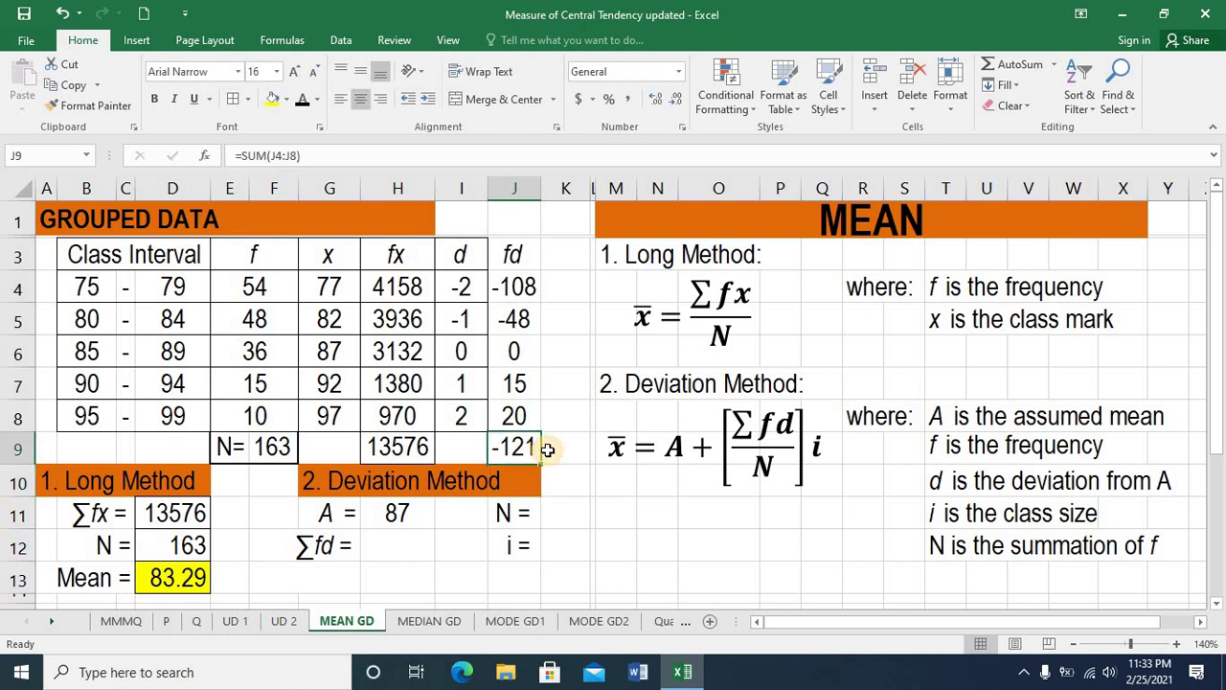
# Link the Σfd cell H12 to the fd total in J9 so it shows -121.
pyautogui.click(391, 544)
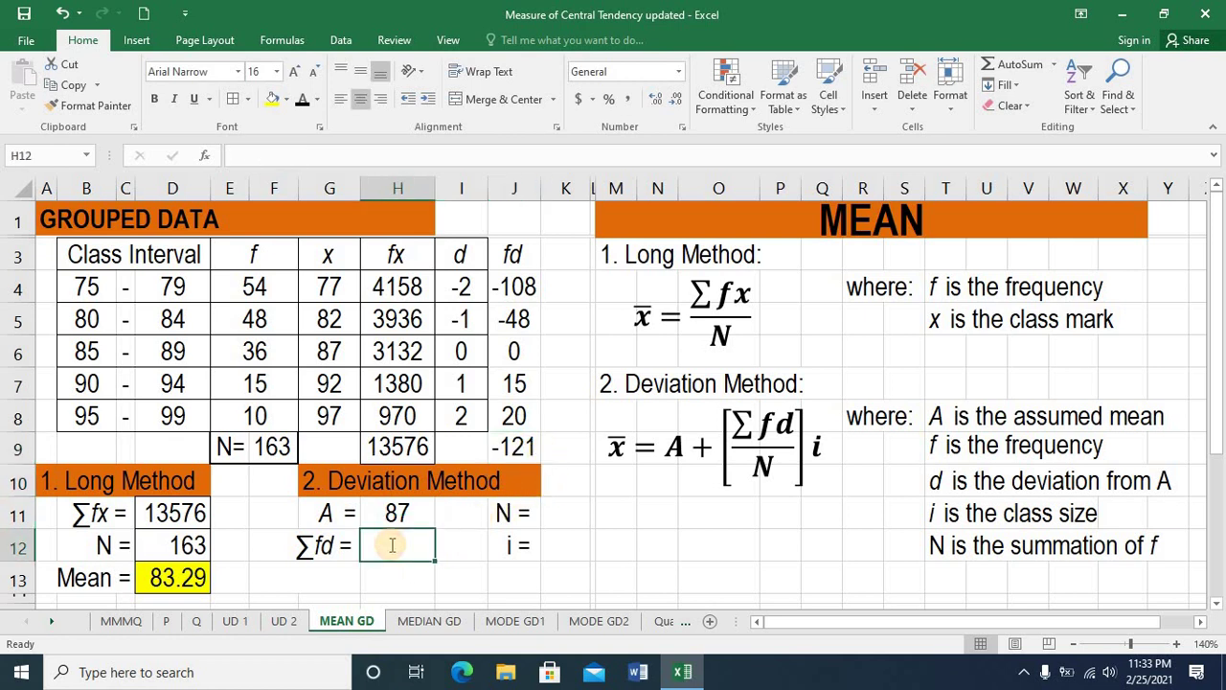
pyautogui.write('=')
pyautogui.click(507, 445)
pyautogui.press('Return')
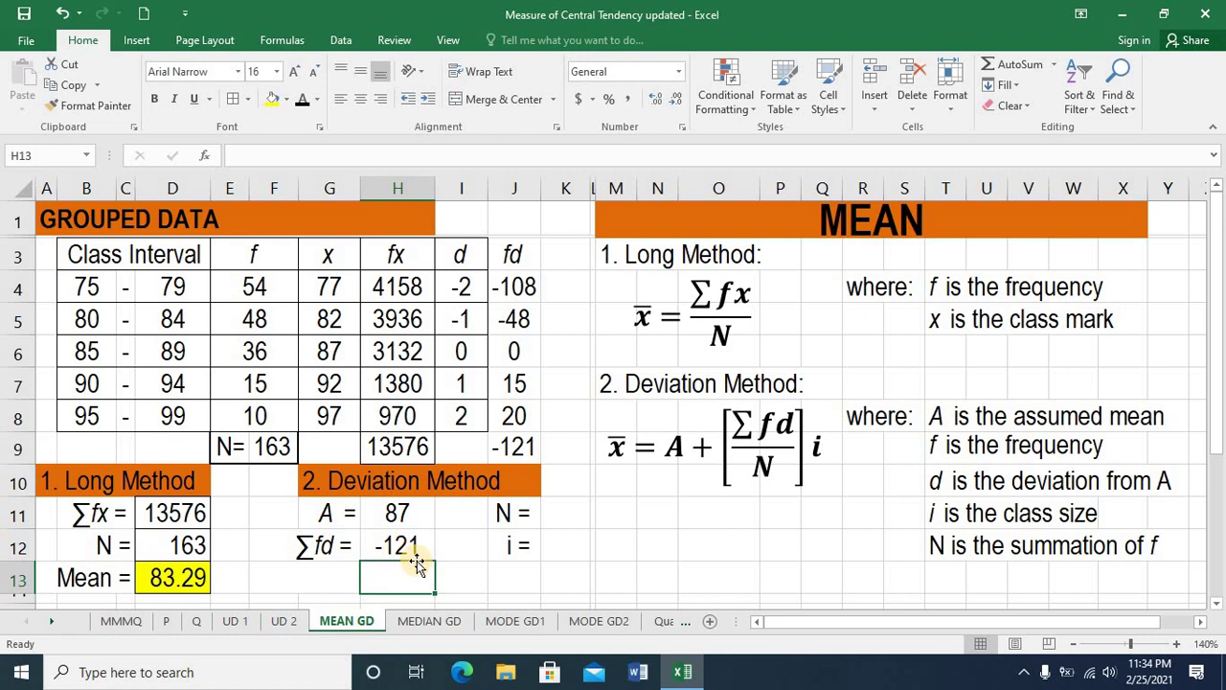
# Set N in K11 to reference the frequency total 163 in F9.
pyautogui.click(563, 511)
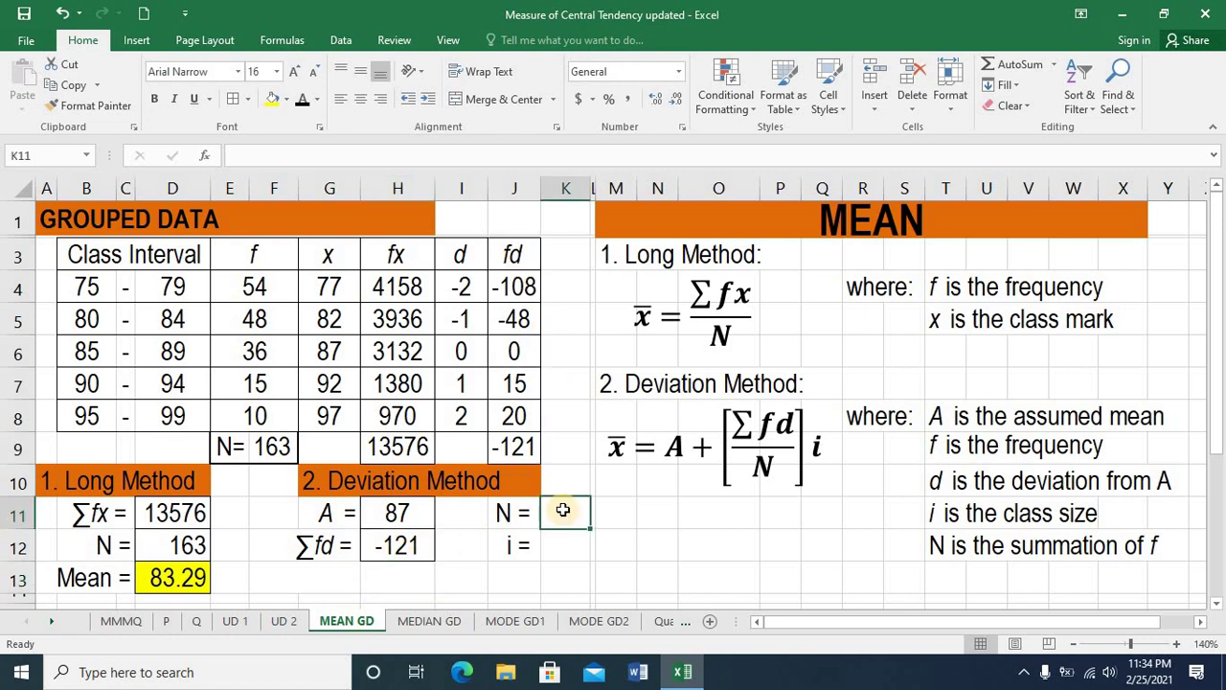
pyautogui.write('=')
pyautogui.click(274, 447)
pyautogui.press('Return')
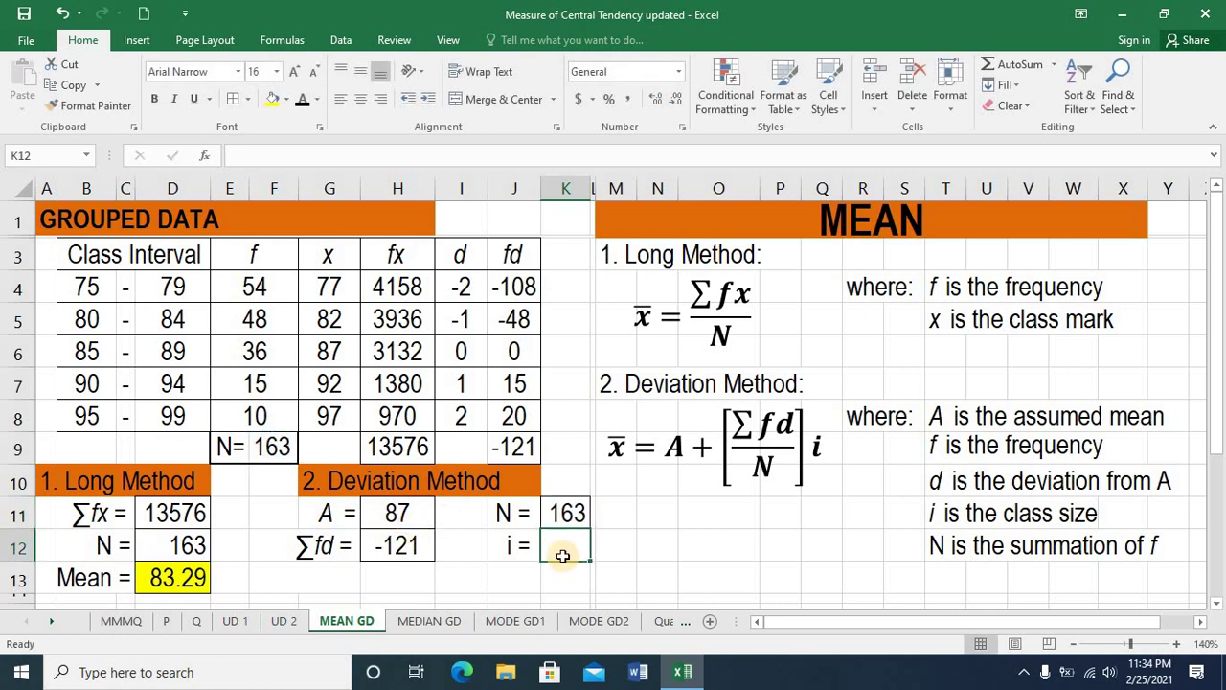
# List 75, 76, 77, 78, 79 across P13:T13 to count the first class's width.
pyautogui.click(86, 289)
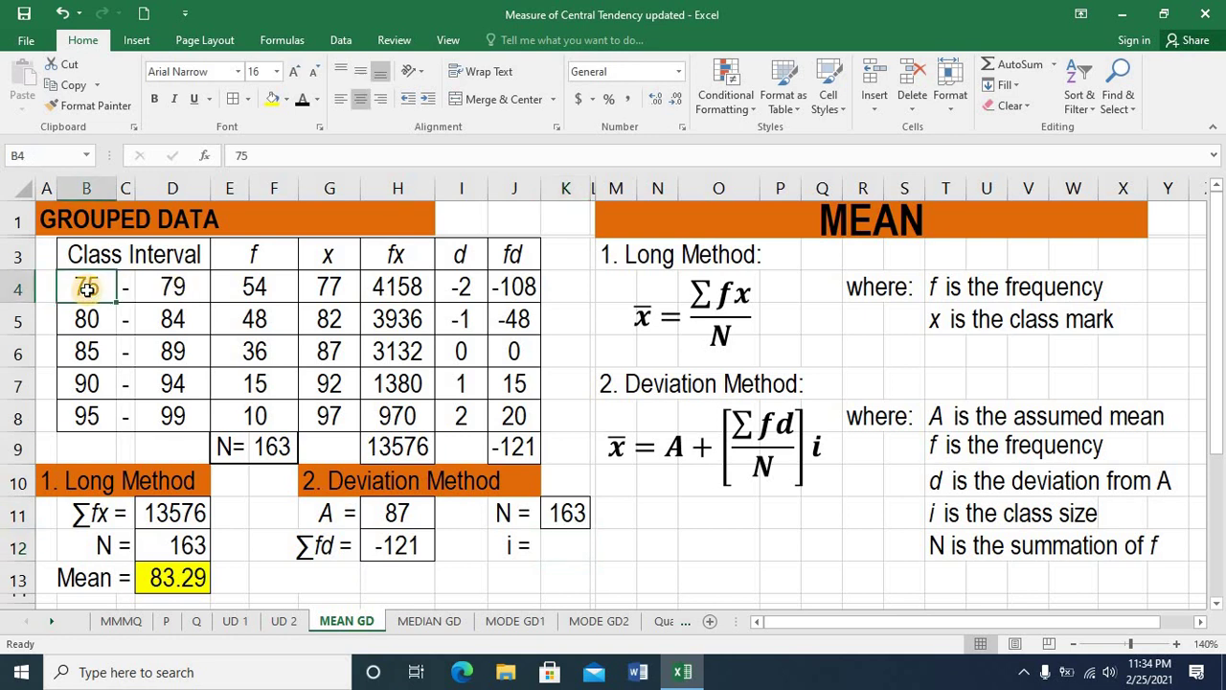
pyautogui.click(15, 290)
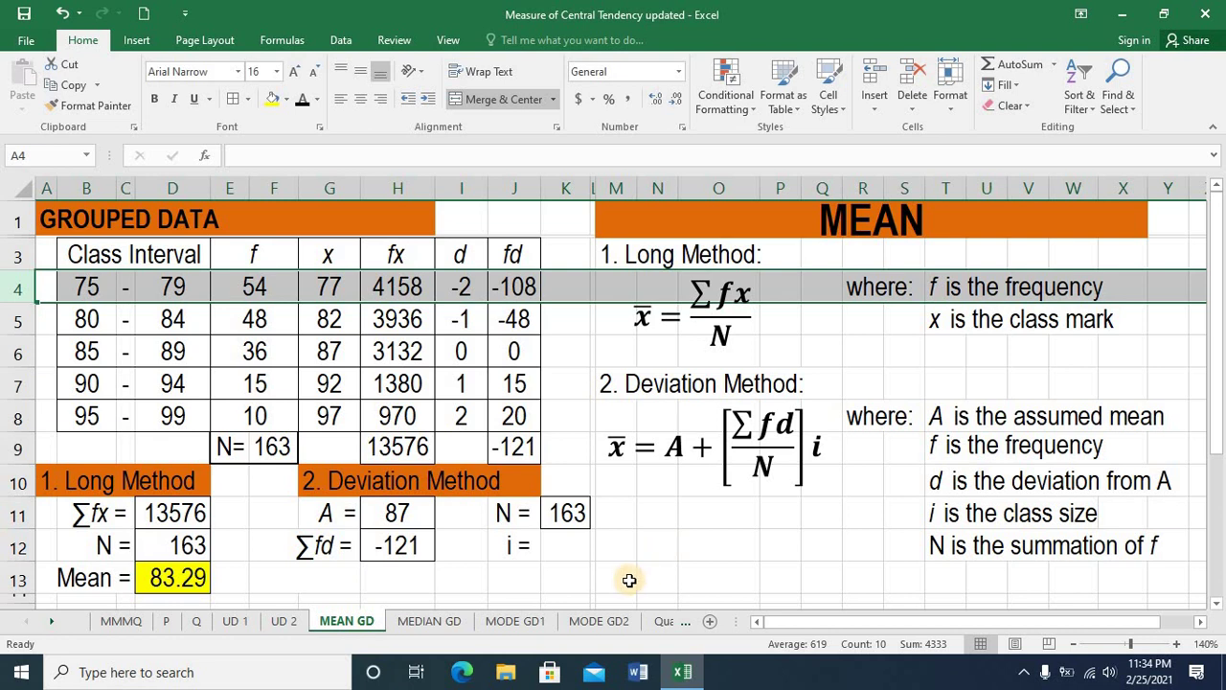
pyautogui.click(766, 581)
pyautogui.write('75')
pyautogui.press('Tab')
pyautogui.write('76')
pyautogui.press('Tab')
pyautogui.write('77')
pyautogui.press('Tab')
pyautogui.write('78')
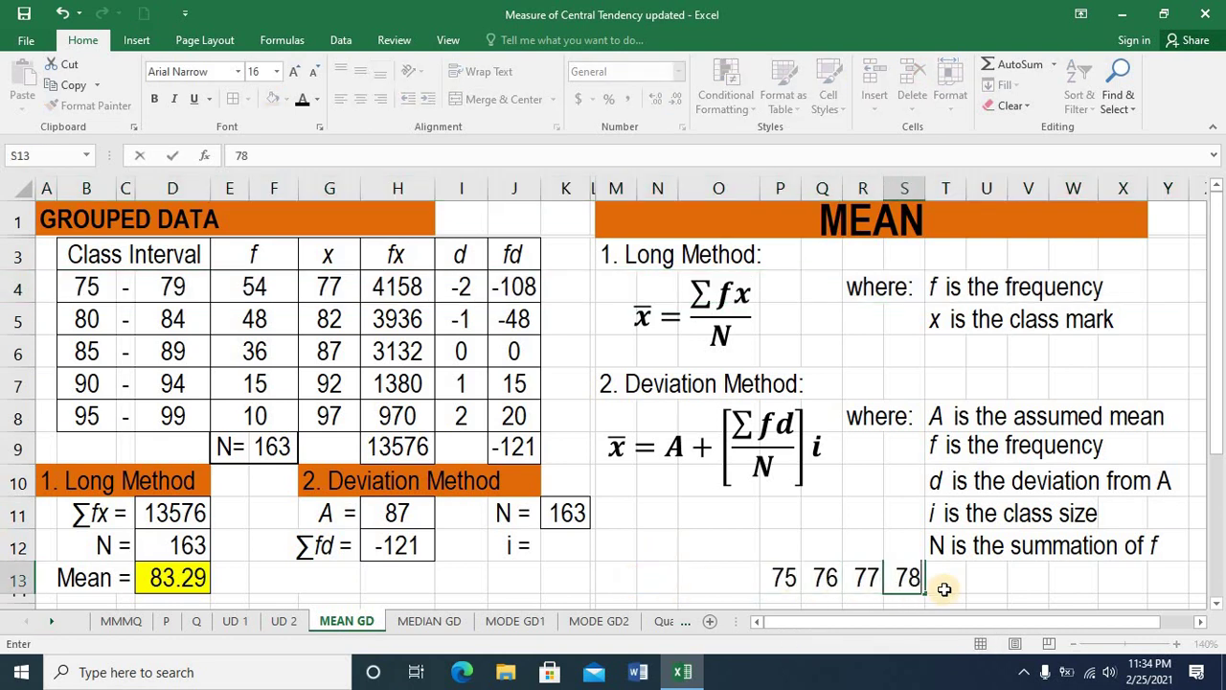
pyautogui.press('Tab')
pyautogui.write('79')
pyautogui.click(782, 581)
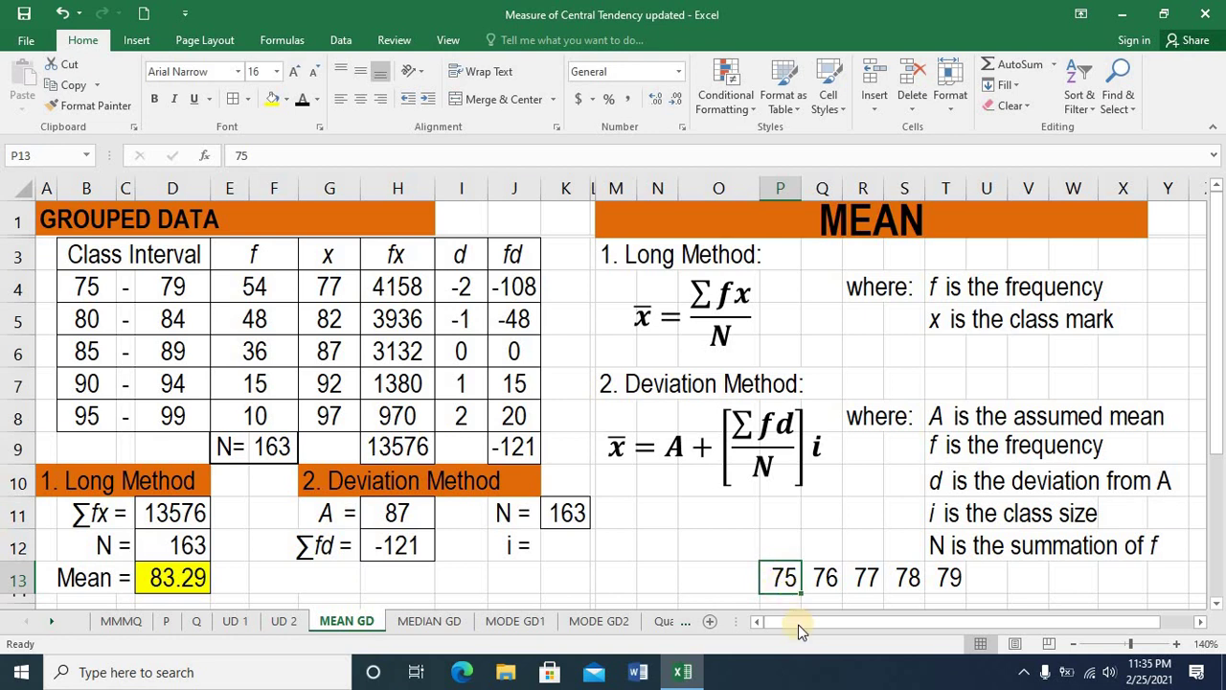
pyautogui.press('Right')
pyautogui.press('Right')
pyautogui.press('Right')
pyautogui.press('Right')
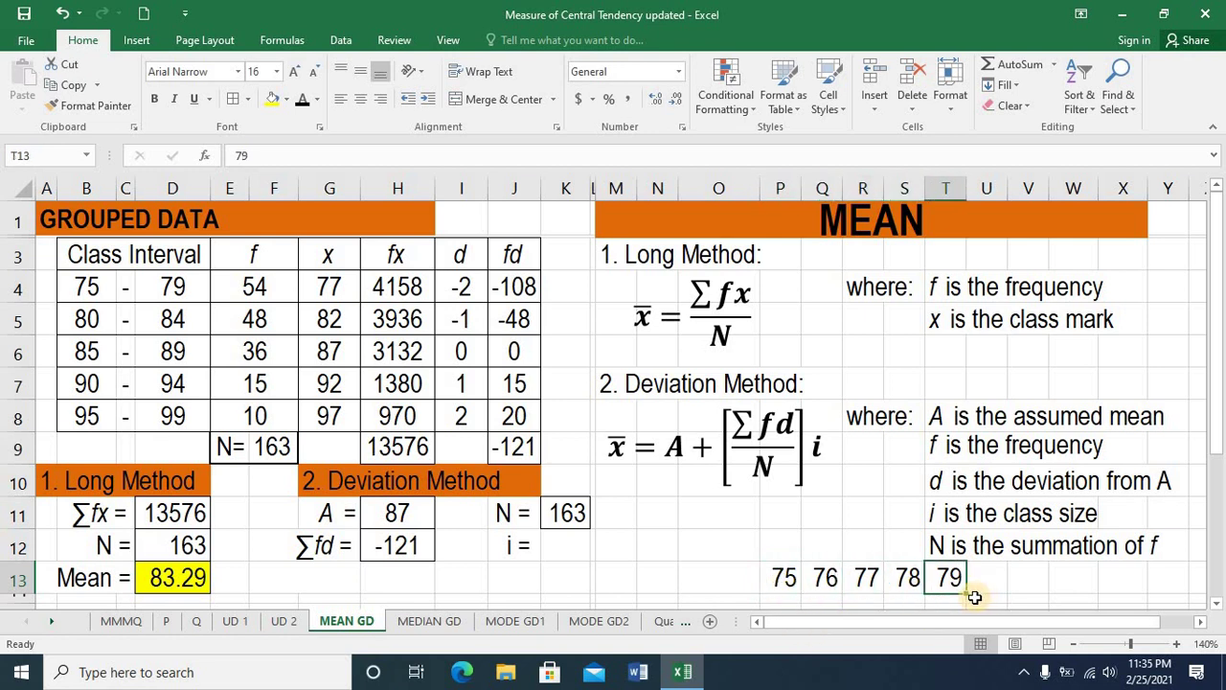
# Enter 5 as the class size i in K12.
pyautogui.click(565, 546)
pyautogui.write('5')
pyautogui.press('Right')
pyautogui.press('Right')
pyautogui.press('Right')
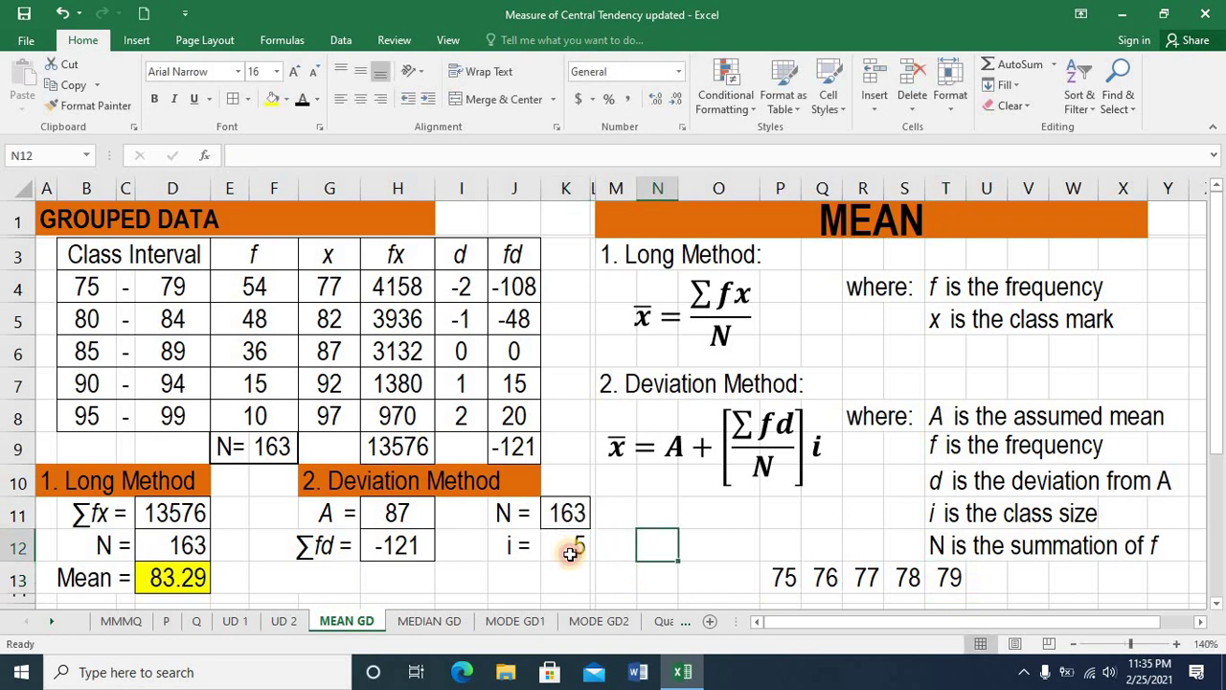
# Review the class limits, then clear the N and i values in K11:K12.
pyautogui.click(569, 552)
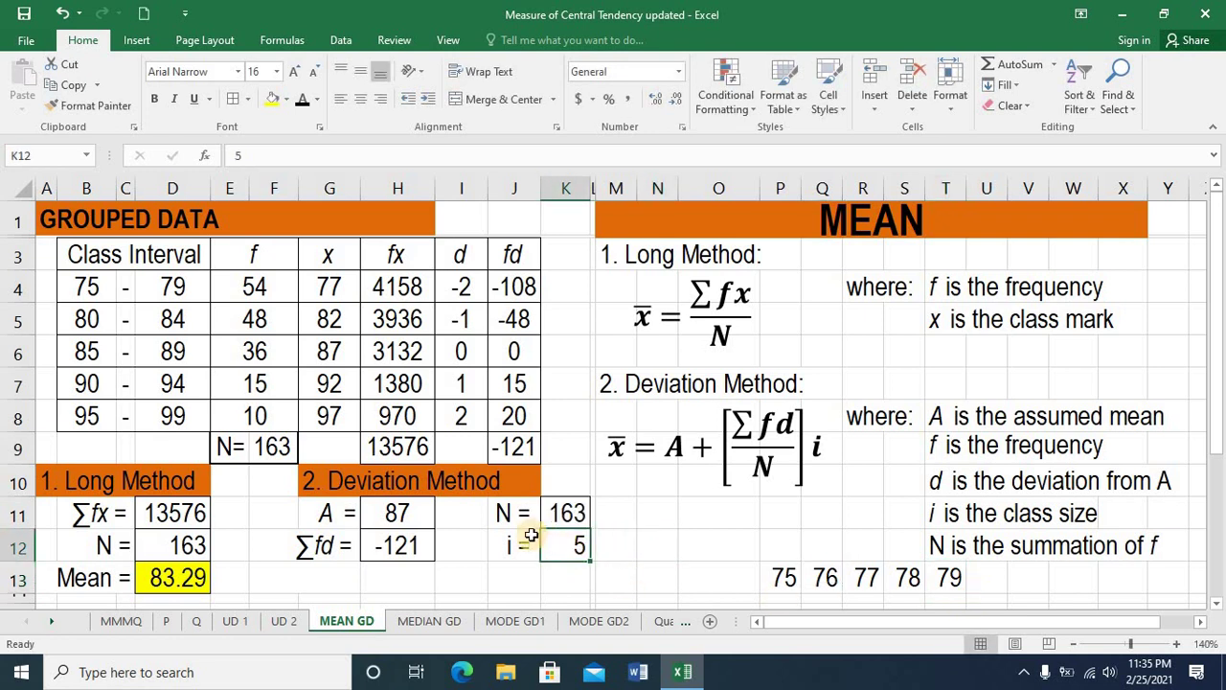
pyautogui.click(178, 384)
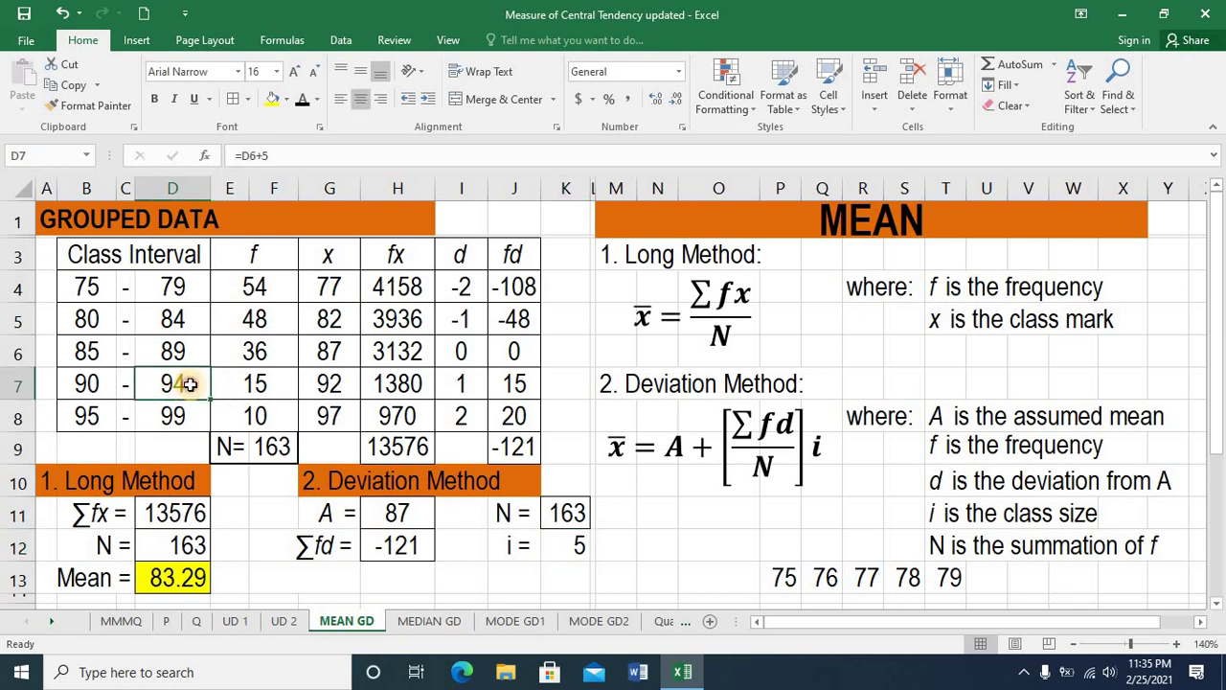
pyautogui.moveTo(178, 384); pyautogui.dragTo(179, 414)
pyautogui.moveTo(92, 315); pyautogui.dragTo(118, 351)
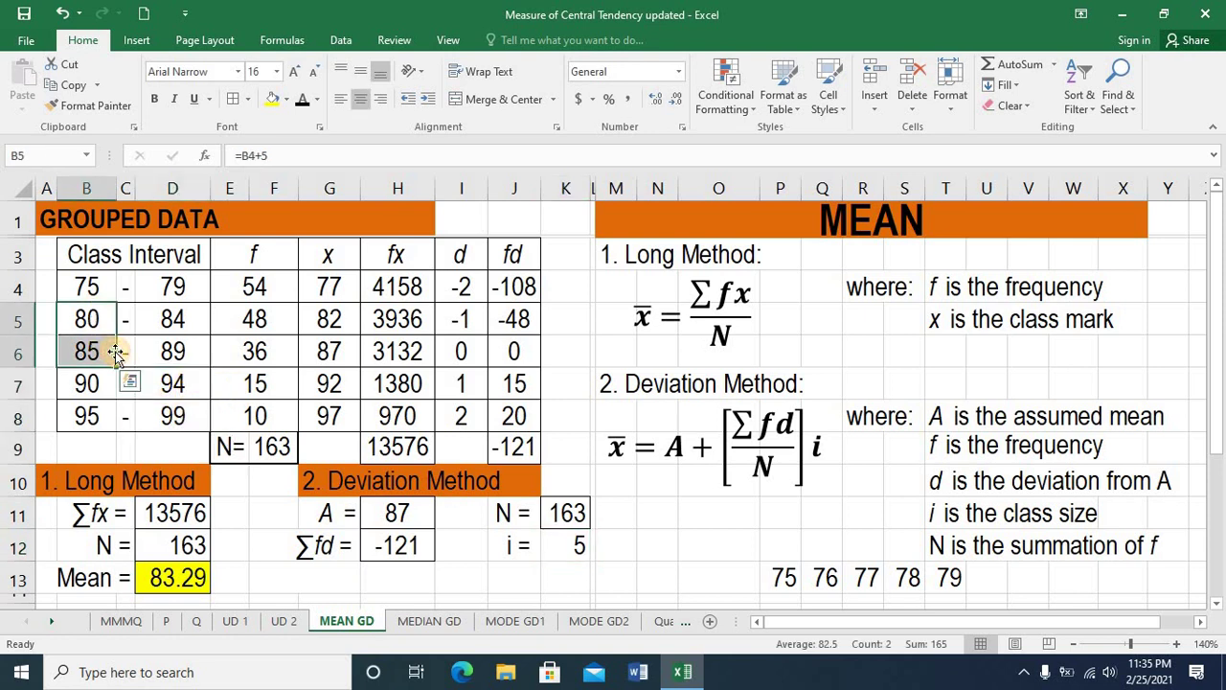
pyautogui.click(570, 548)
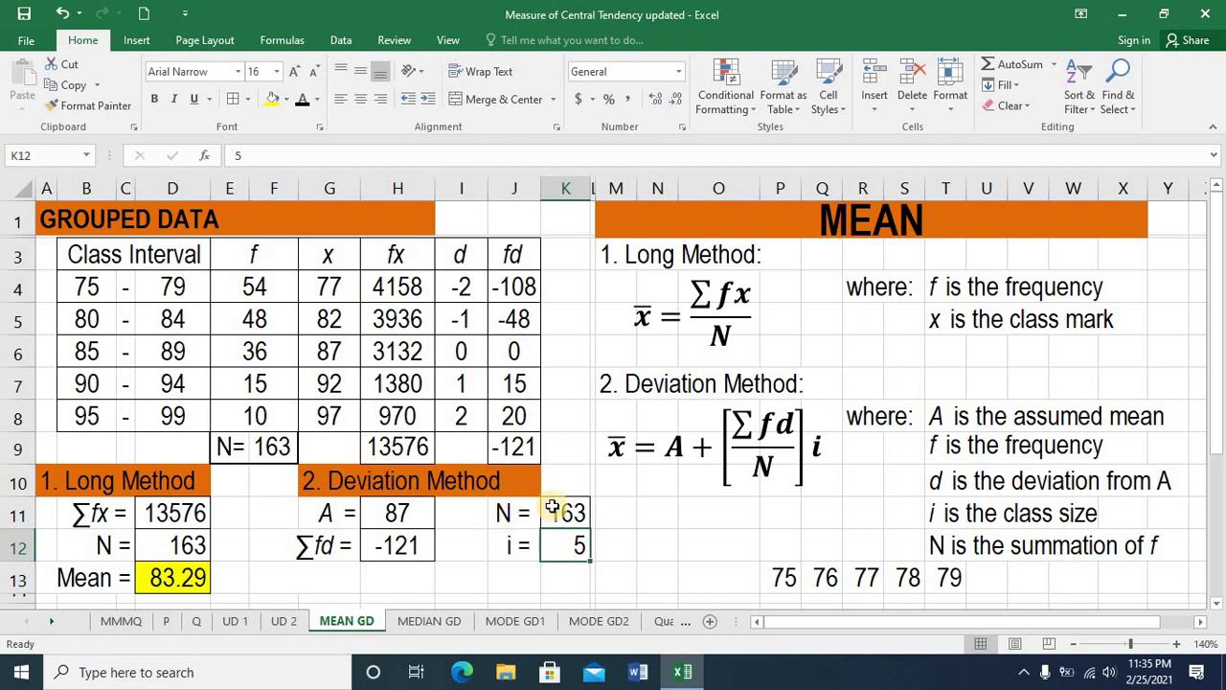
pyautogui.moveTo(571, 542); pyautogui.dragTo(570, 522)
pyautogui.press('Delete')
# Enter the class size formula =D7-D6 in K12, giving 5.
pyautogui.write('=')
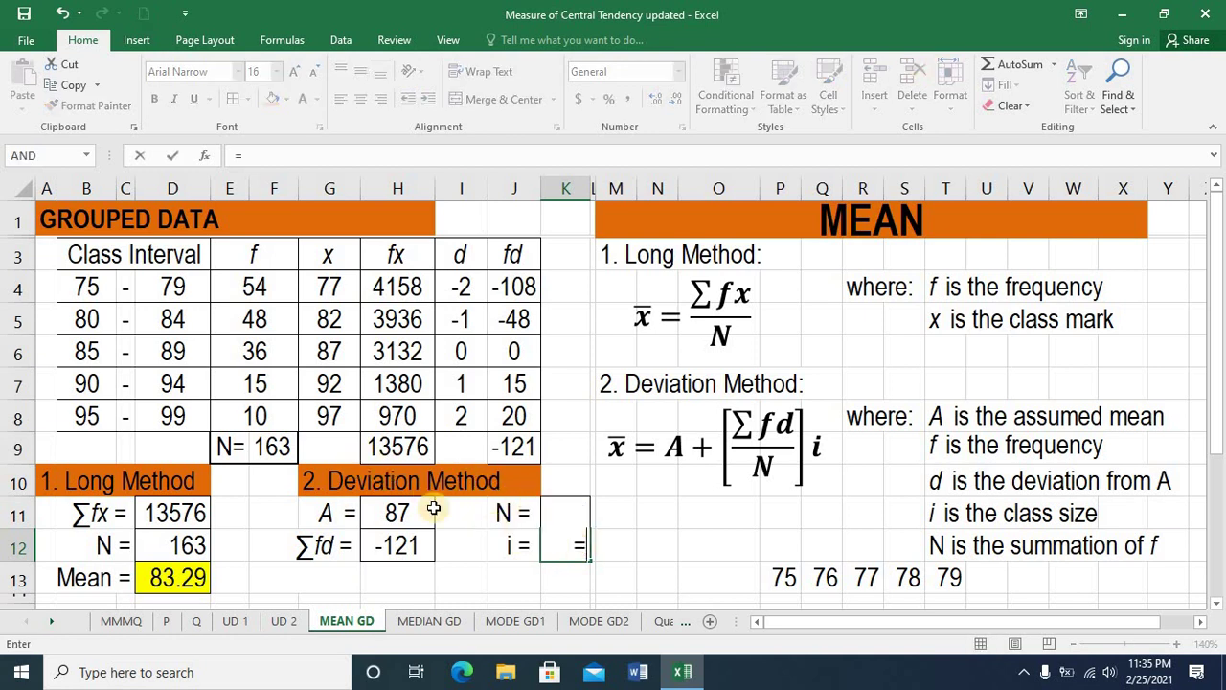
pyautogui.click(180, 388)
pyautogui.write('-')
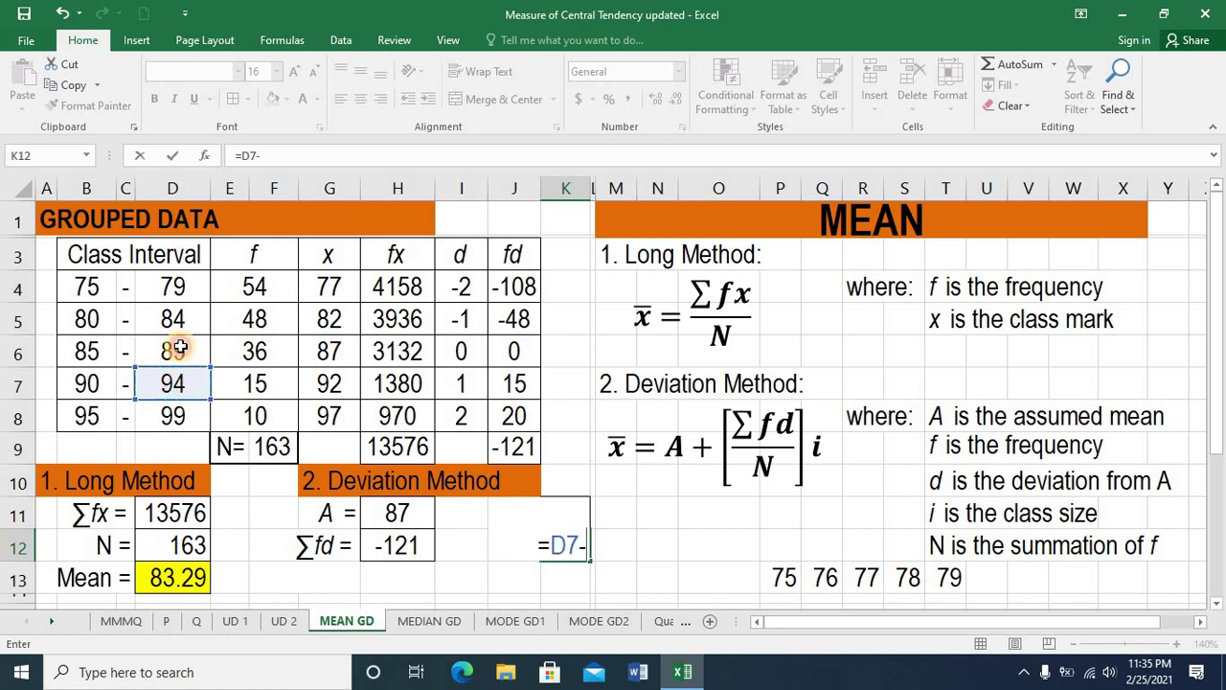
pyautogui.click(179, 350)
pyautogui.press('Return')
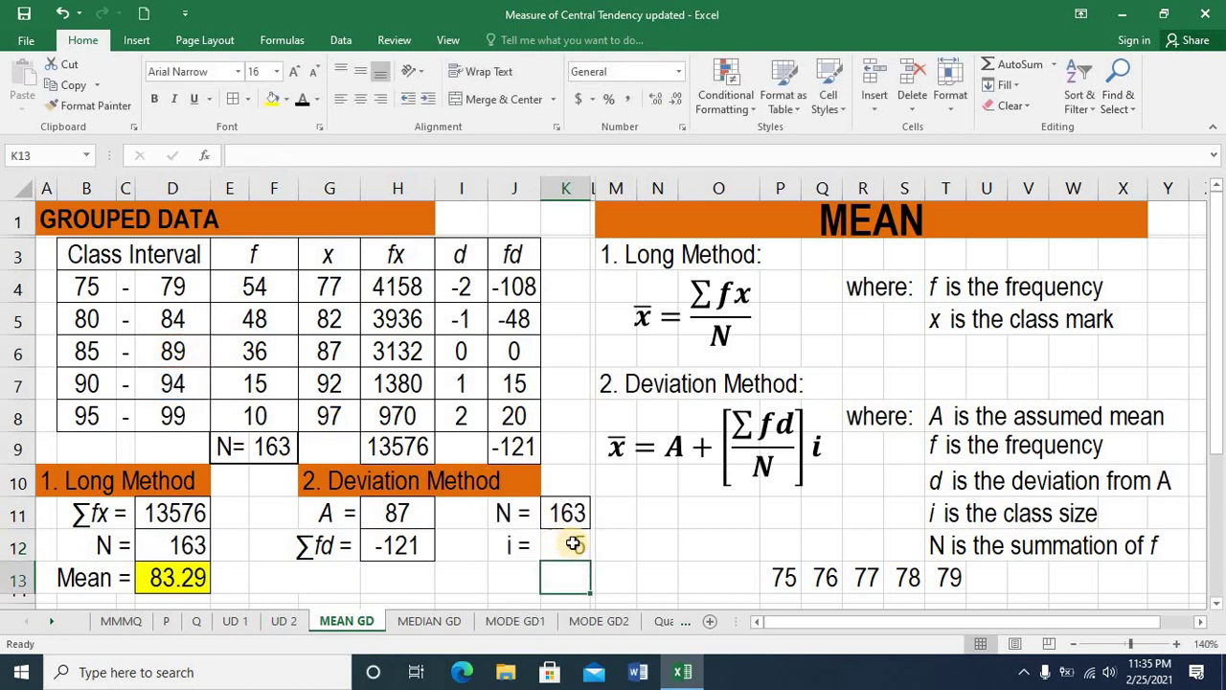